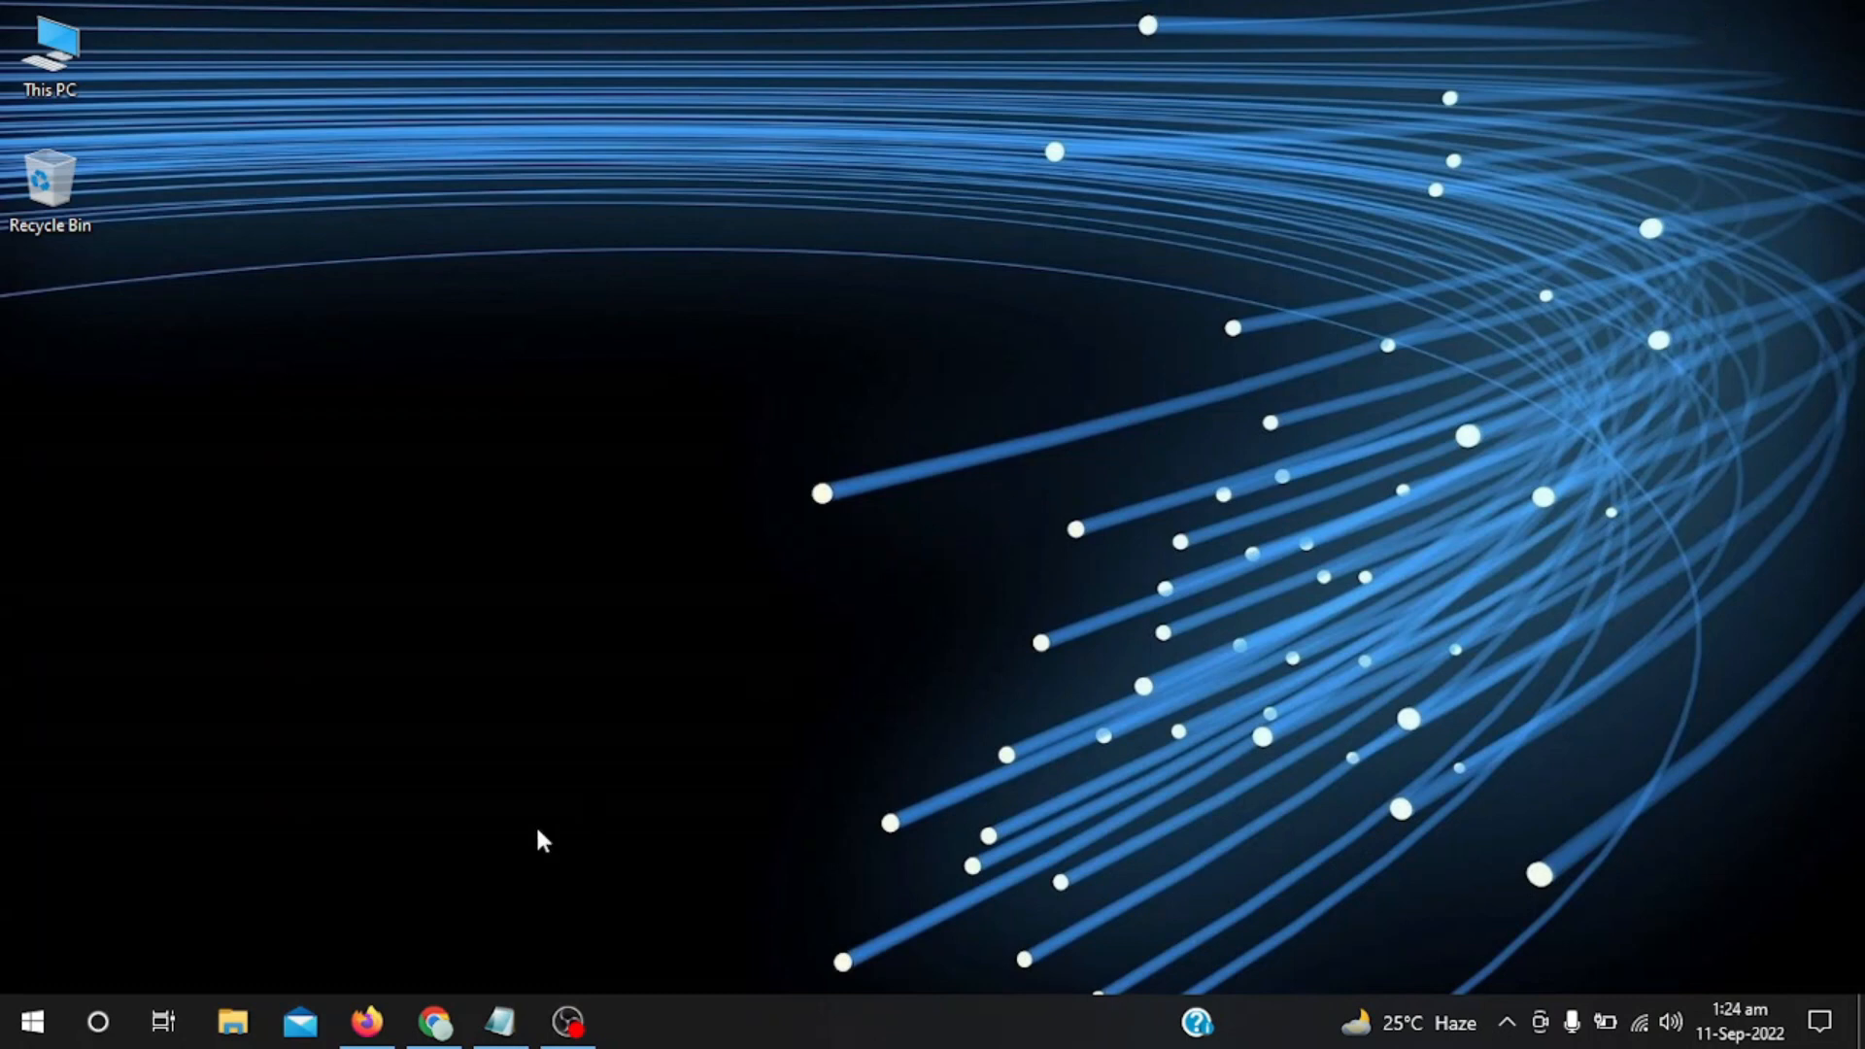
Search Google for 'bitnami' in Firefox.
left_click(366, 1020)
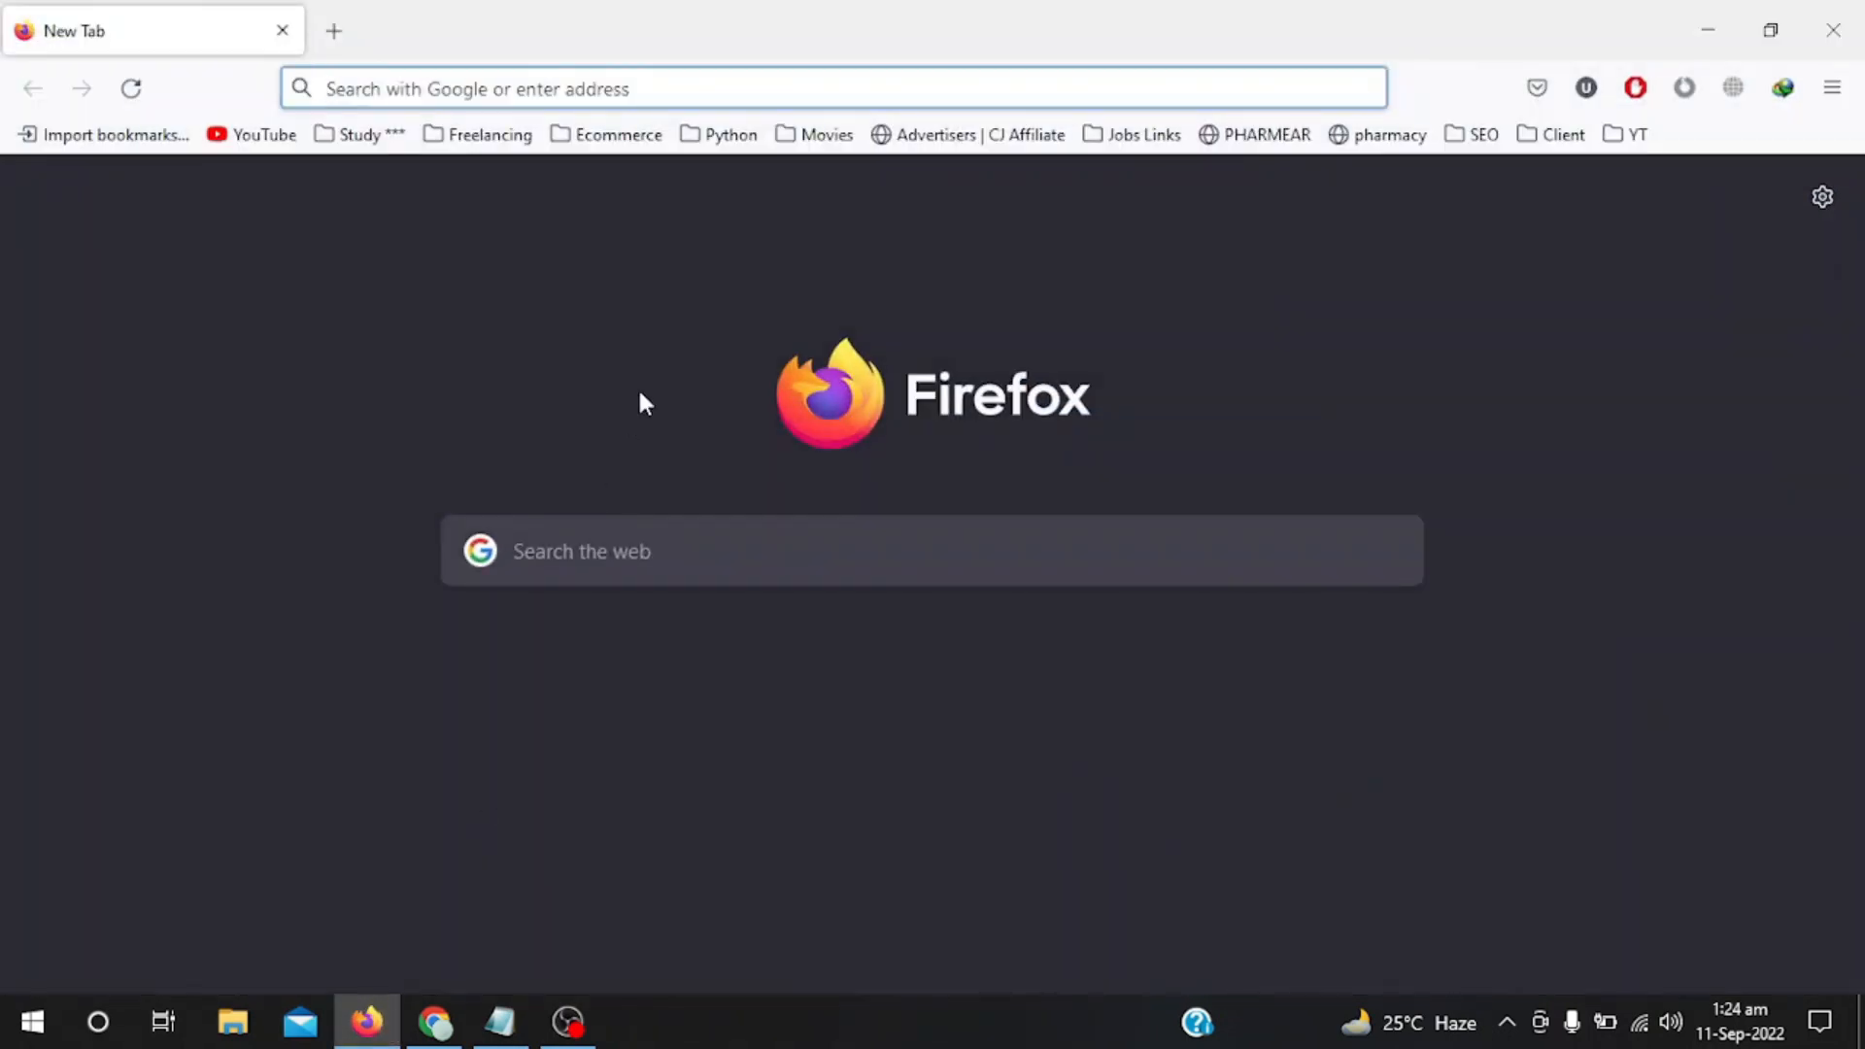
type("bt")
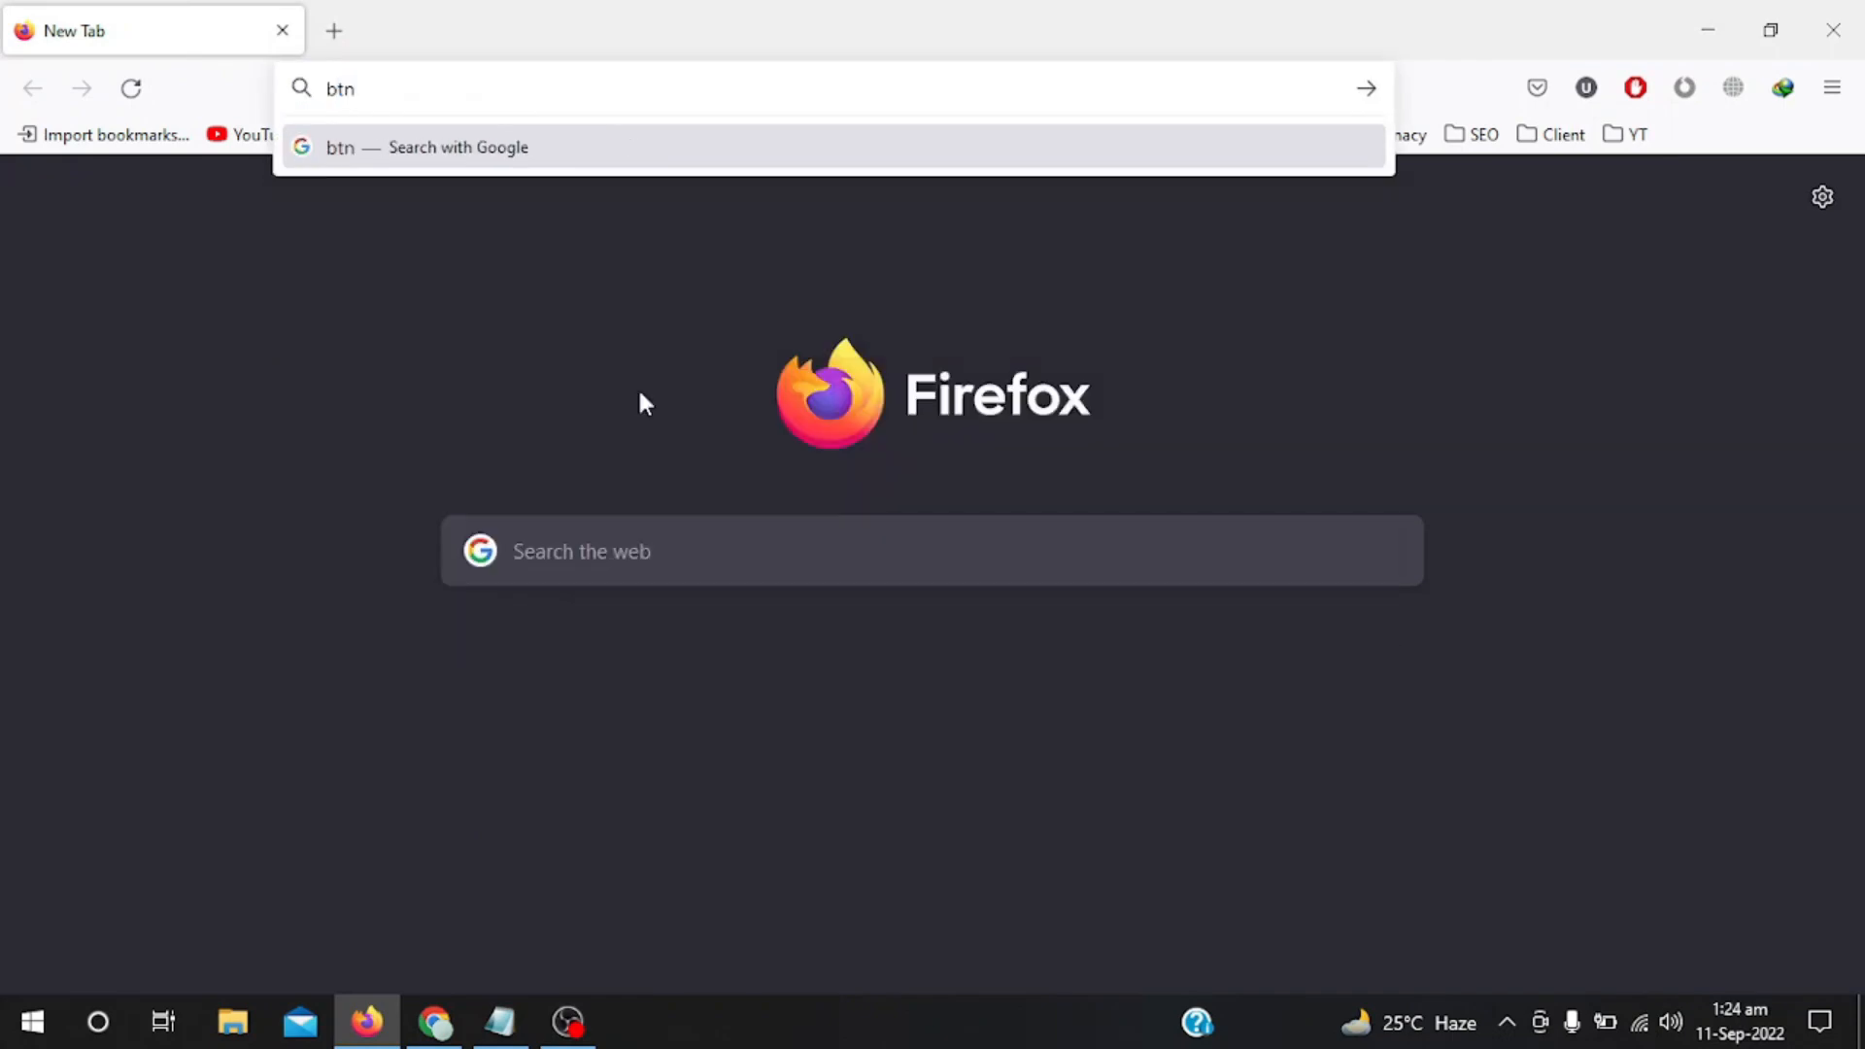
key("BackSpace")
type("itnami")
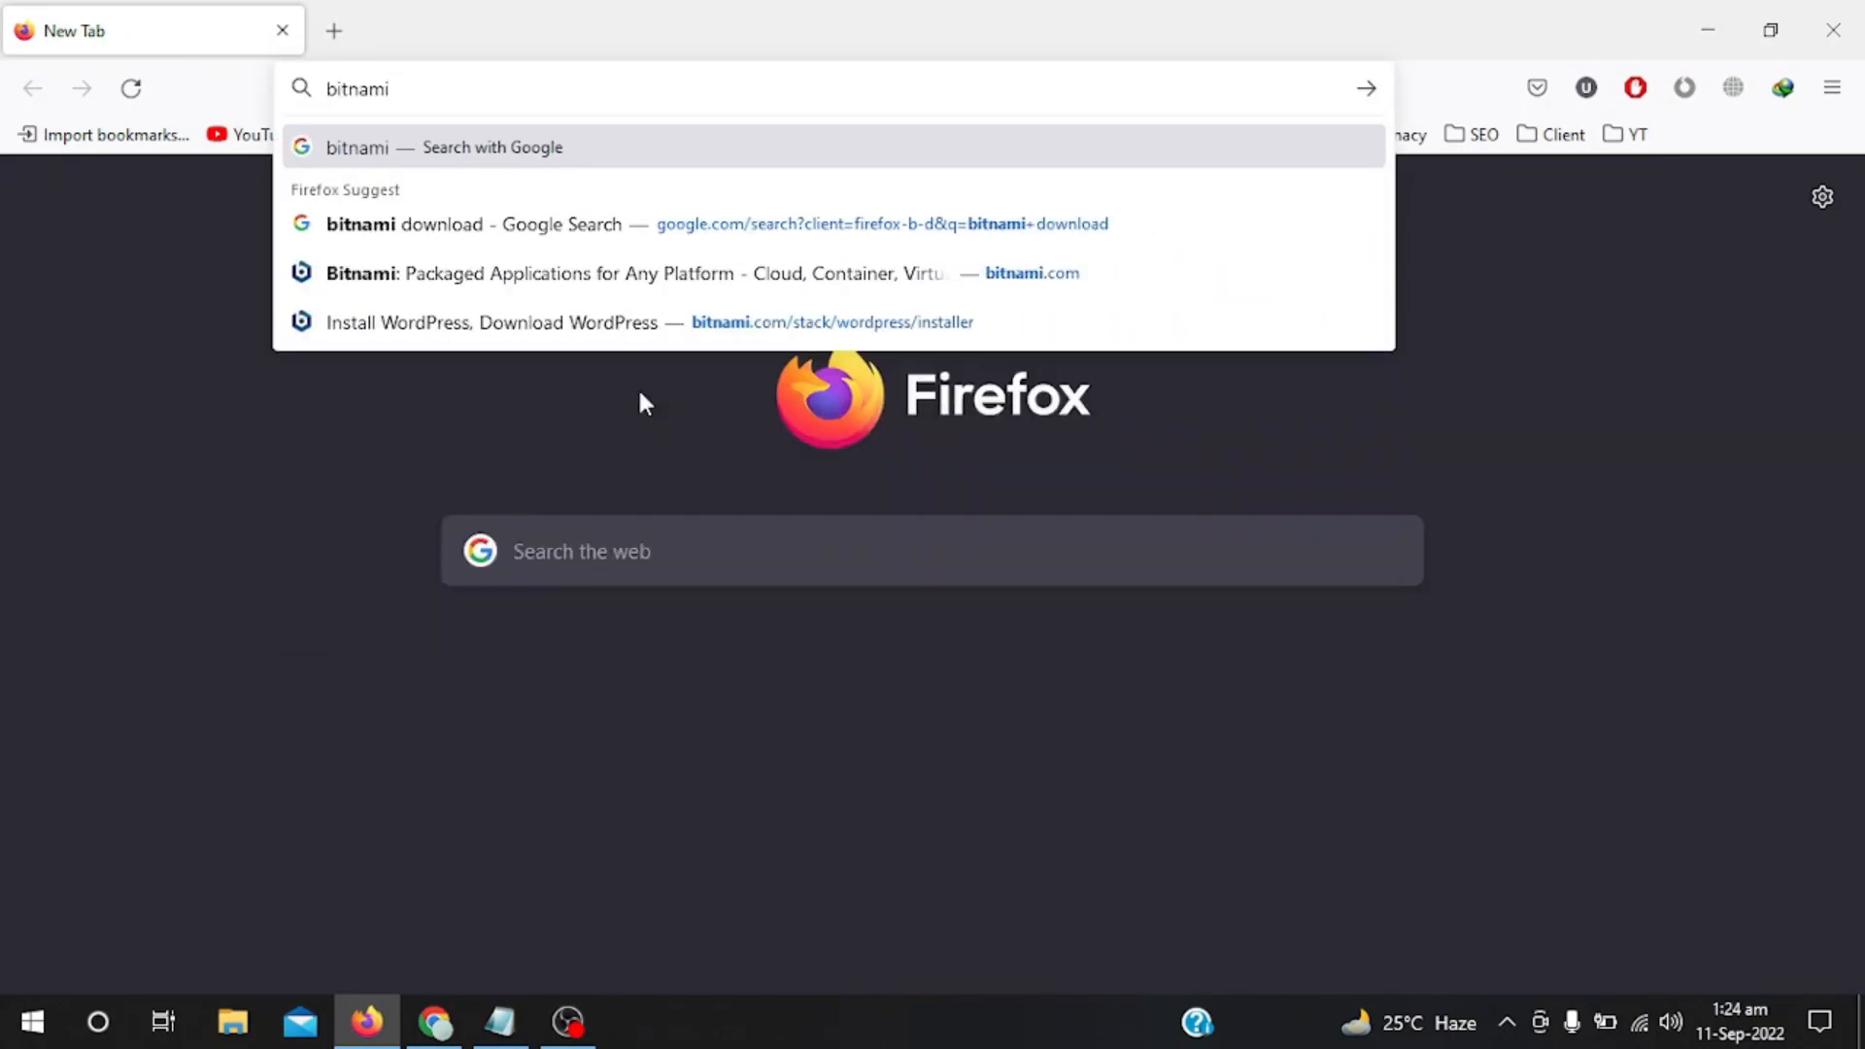
key("Return")
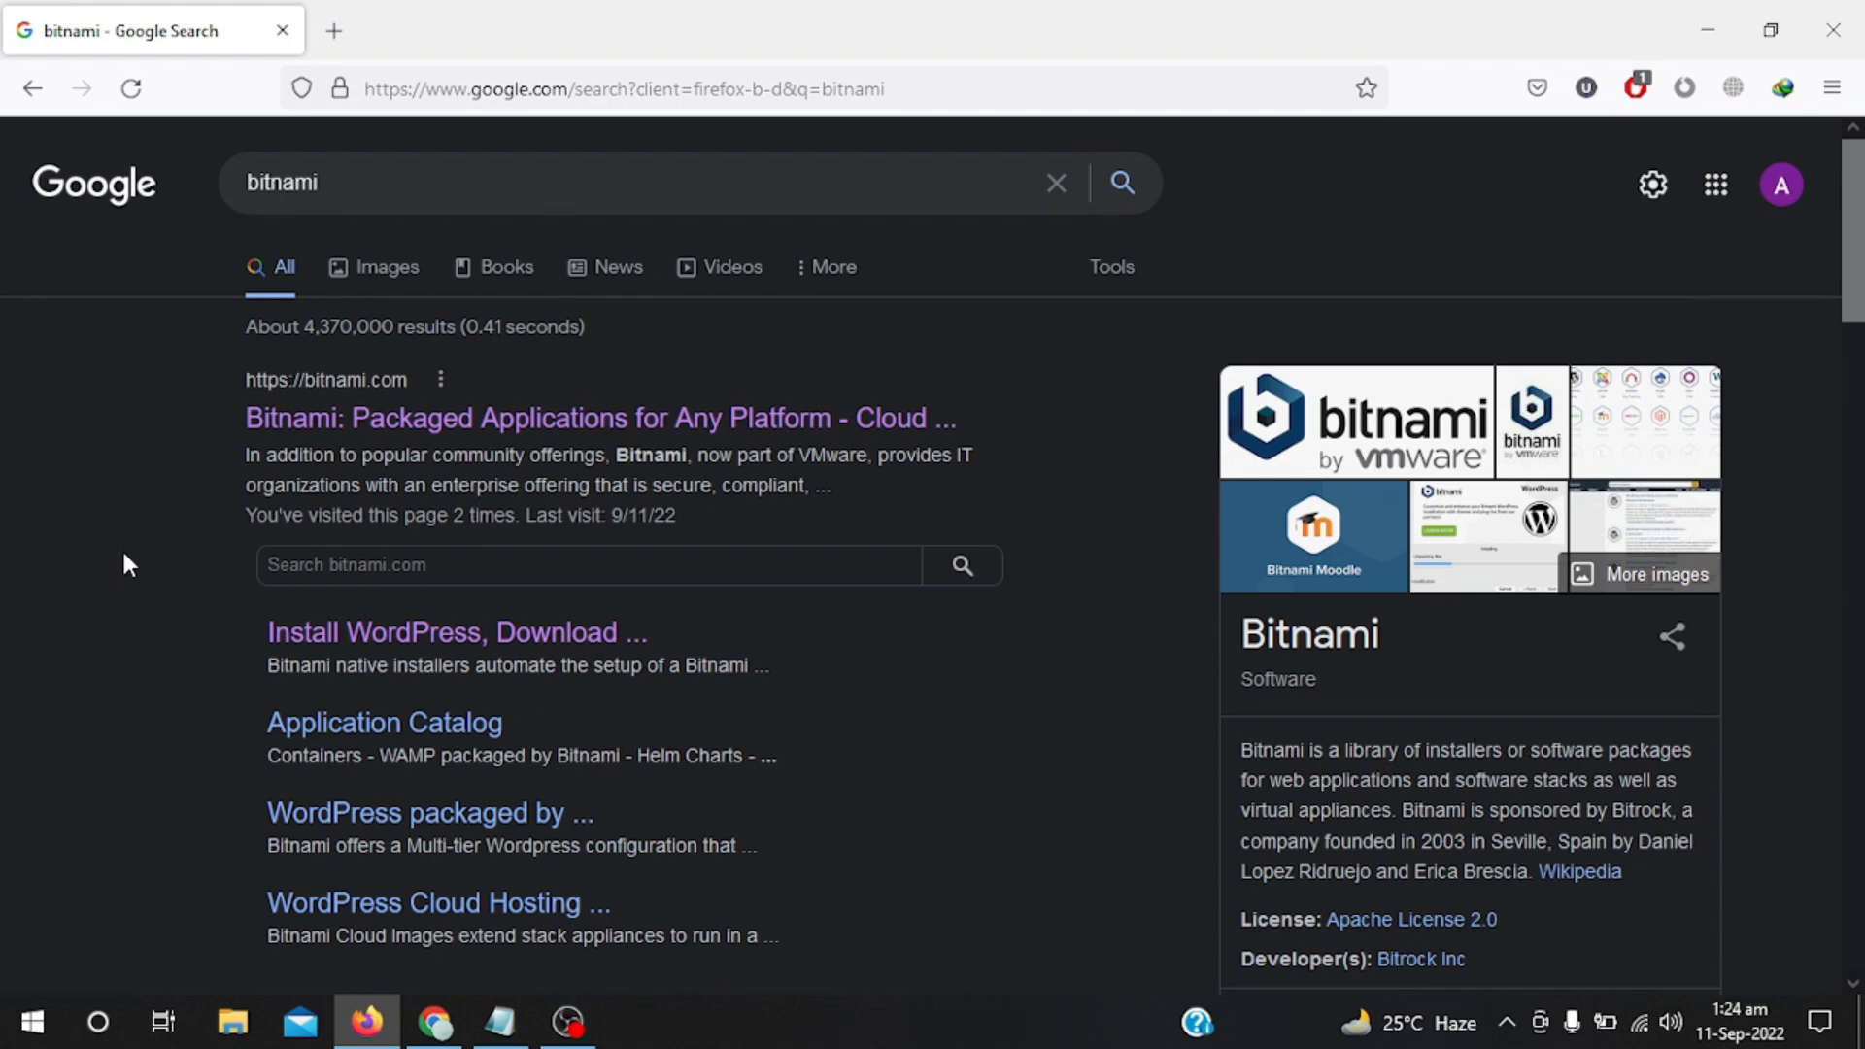
Open Bitnami's WordPress installer page and choose the Windows 64-bit download.
left_click(303, 635)
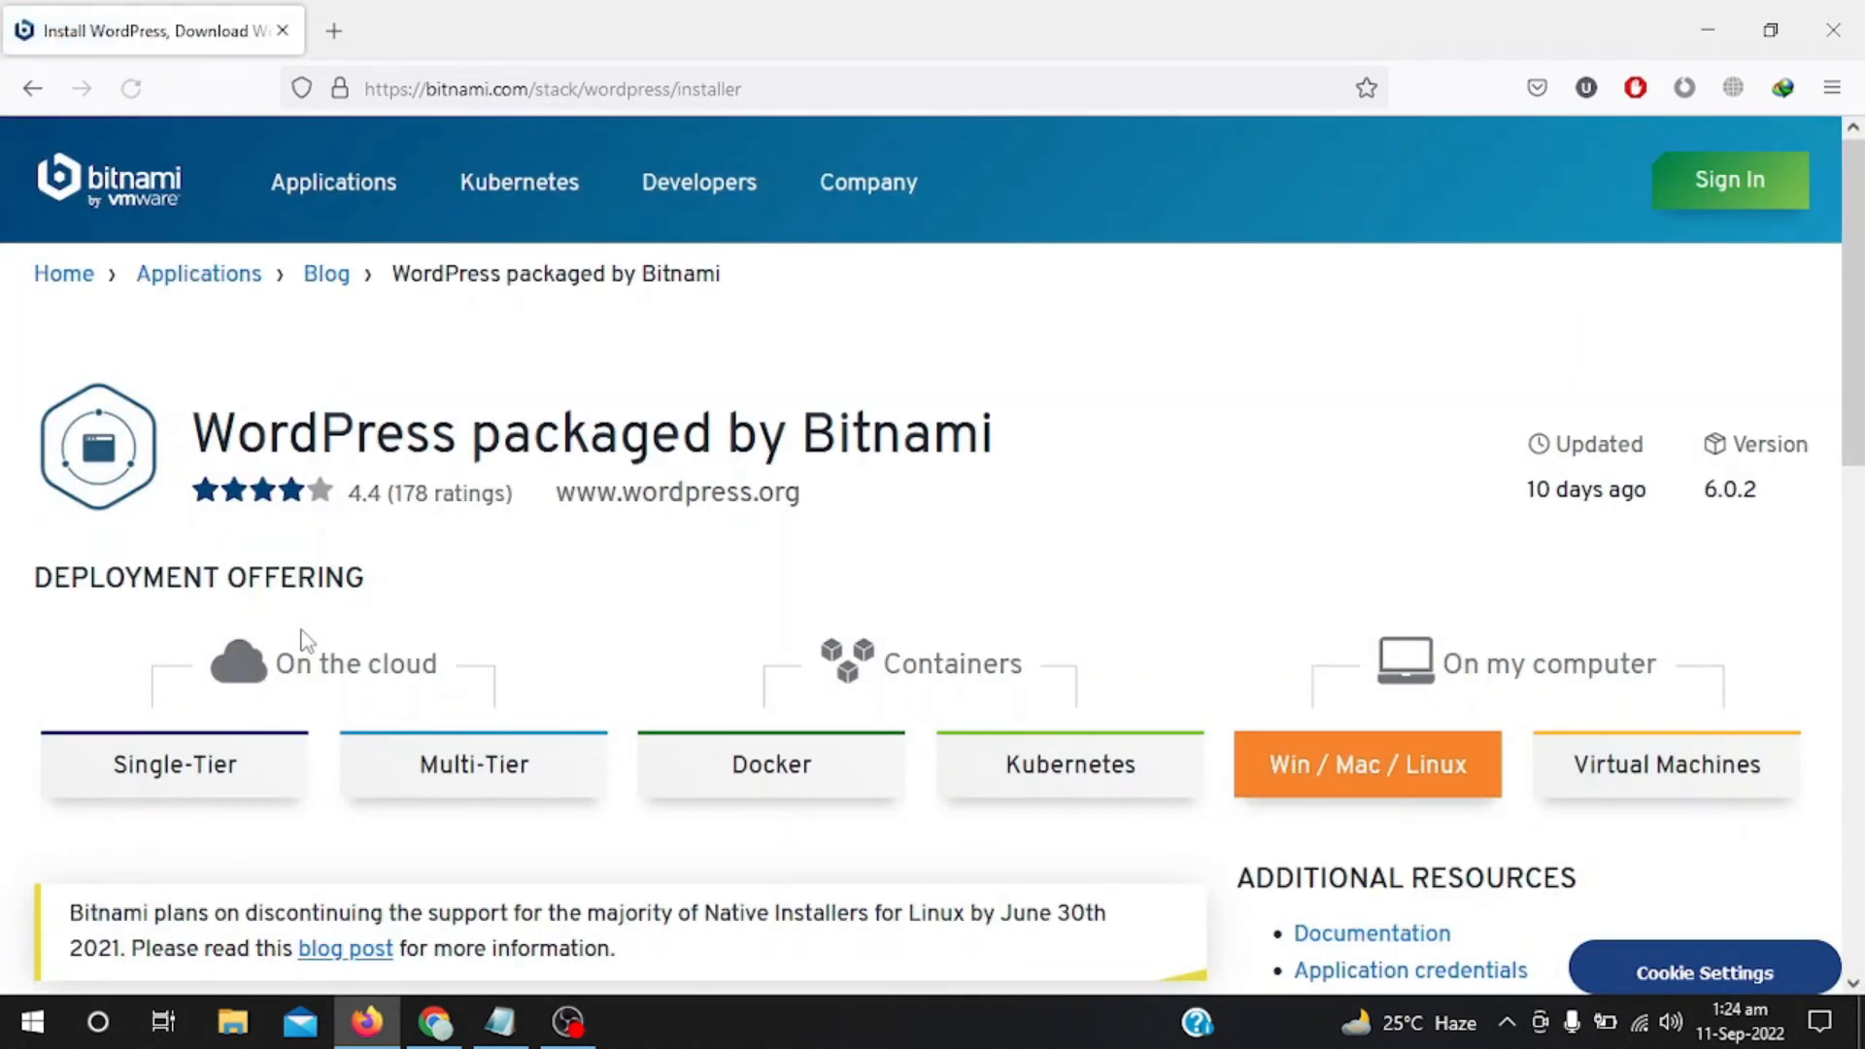
scroll(583, 603, "down", 5)
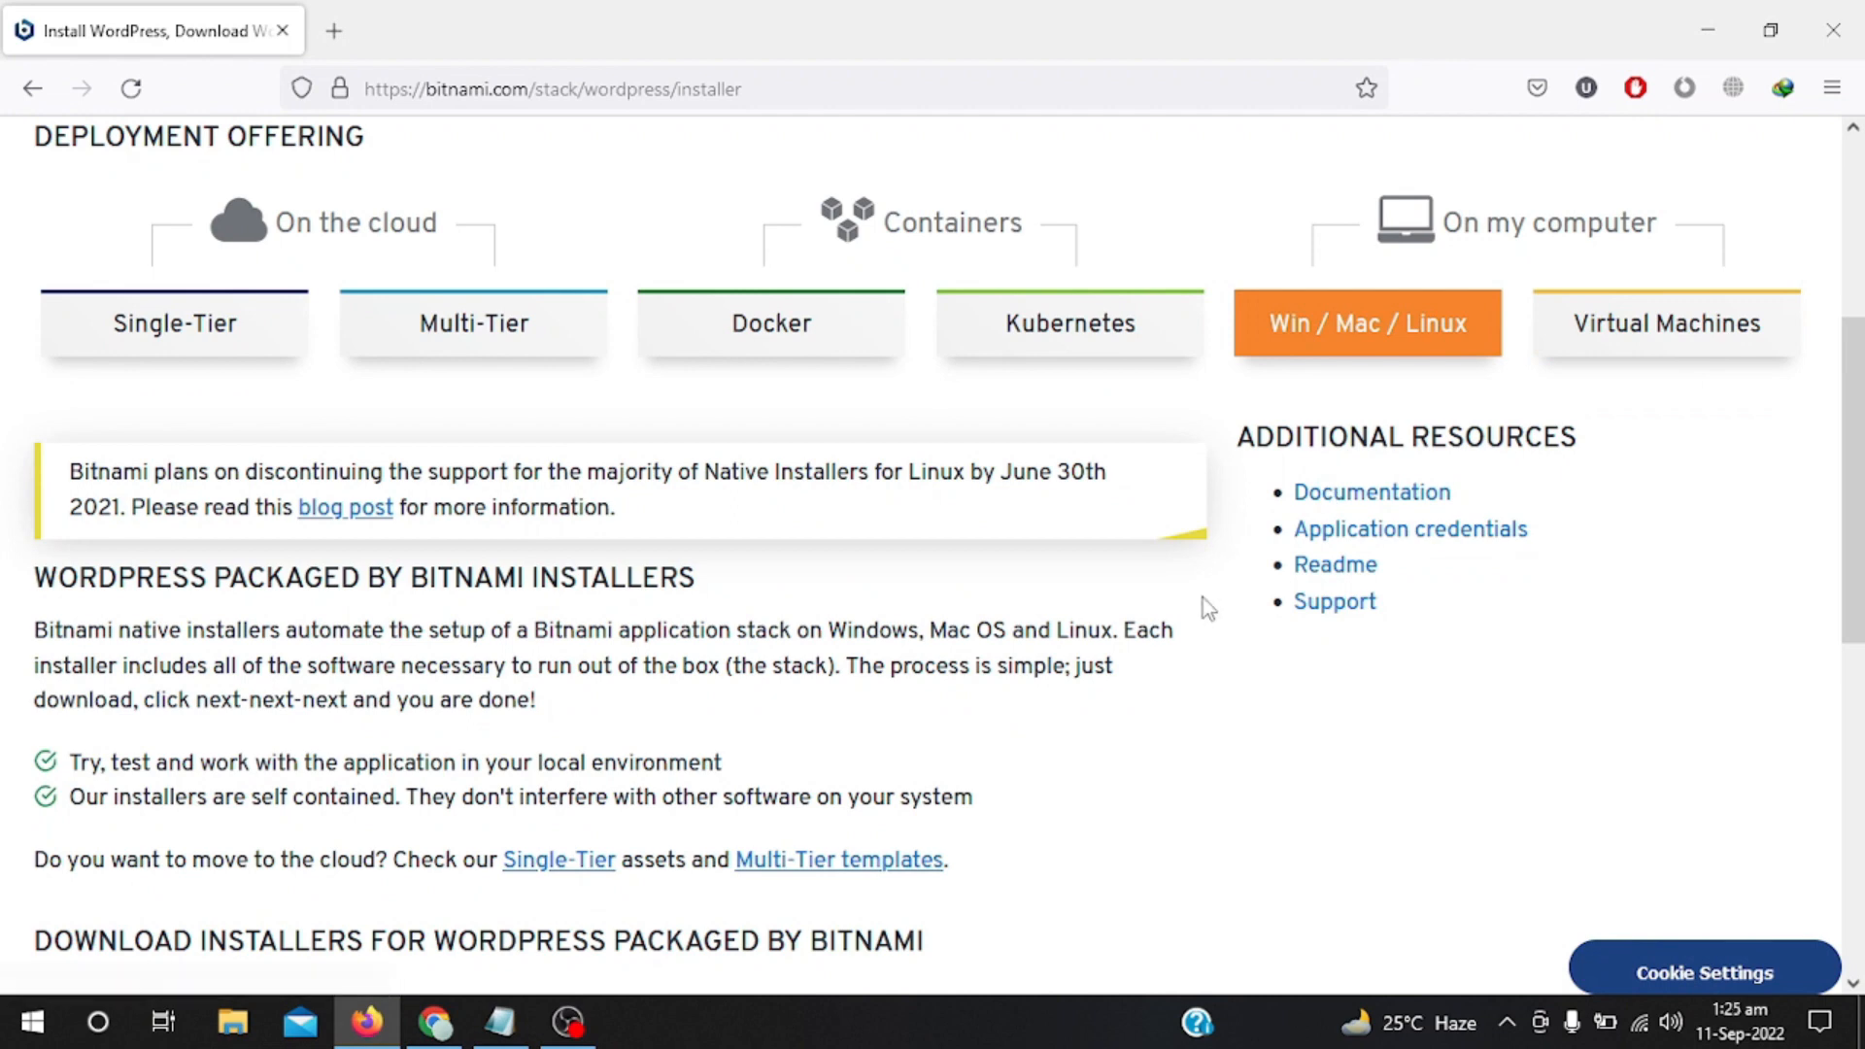
scroll(1202, 598, "down", 1)
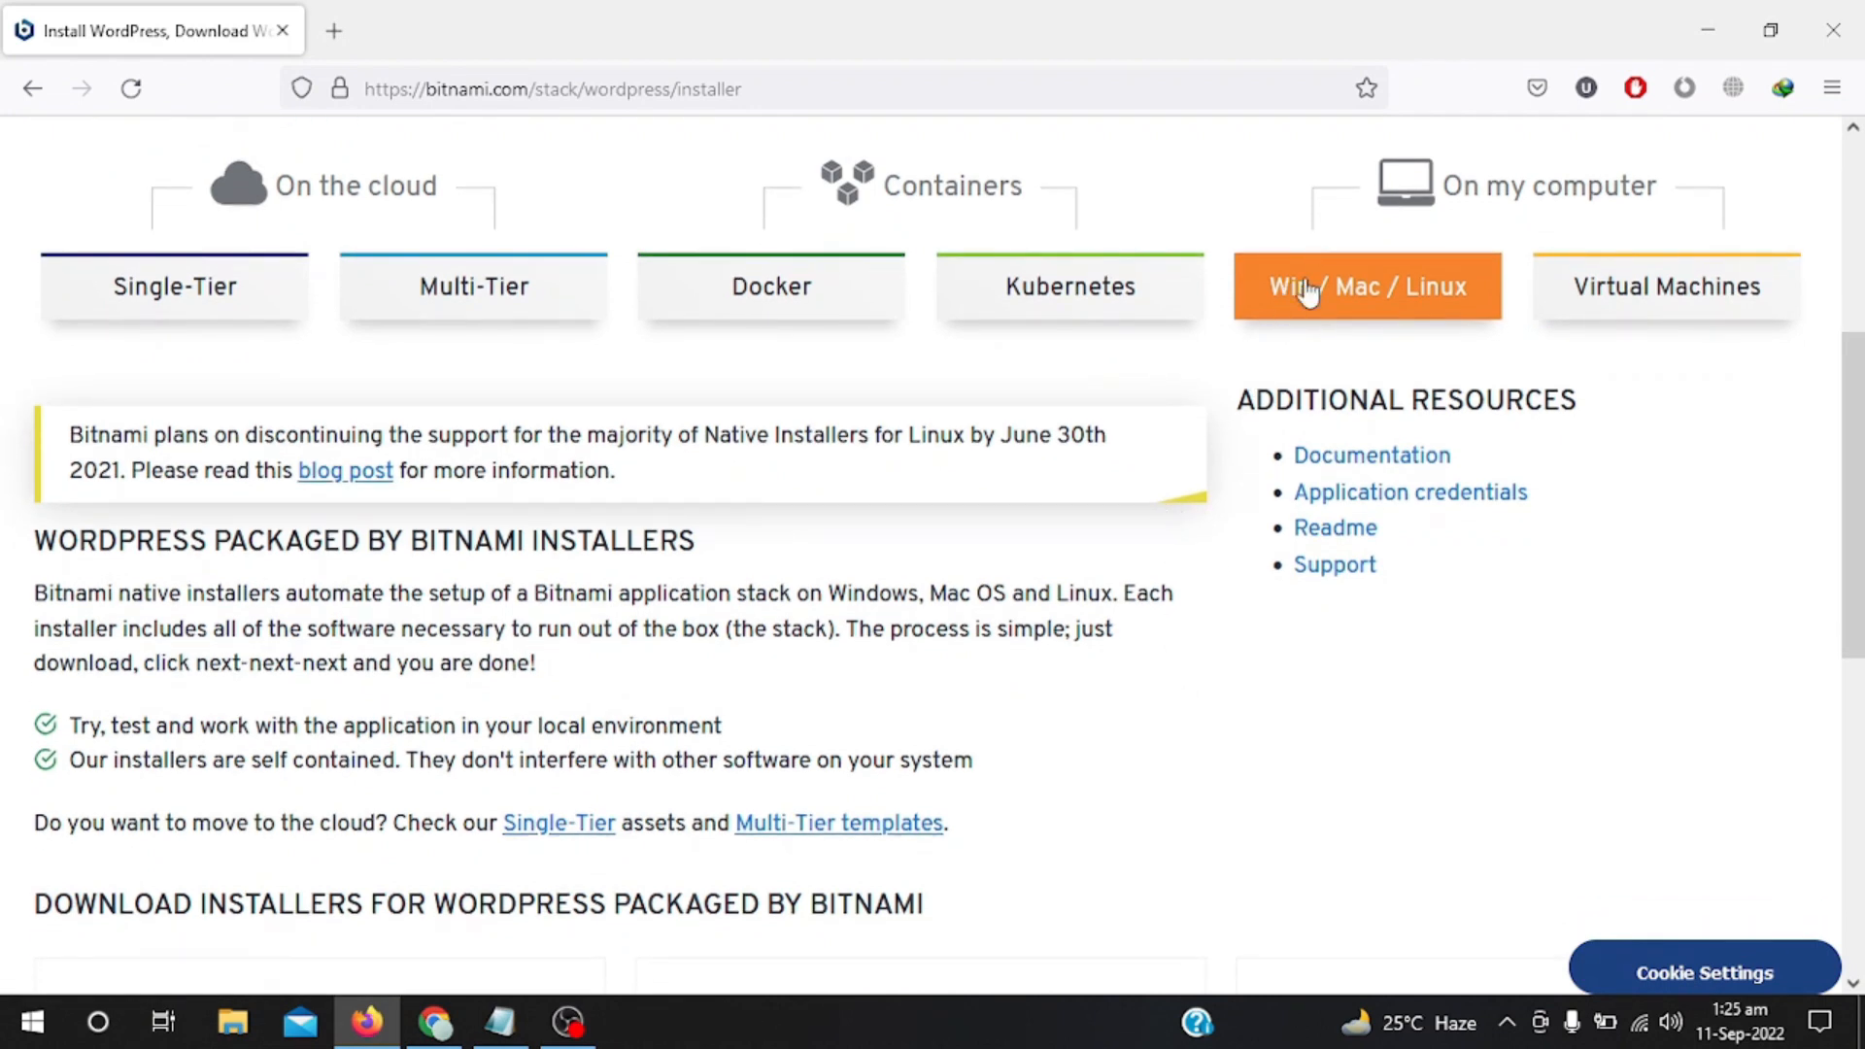
scroll(1181, 524, "down", 5)
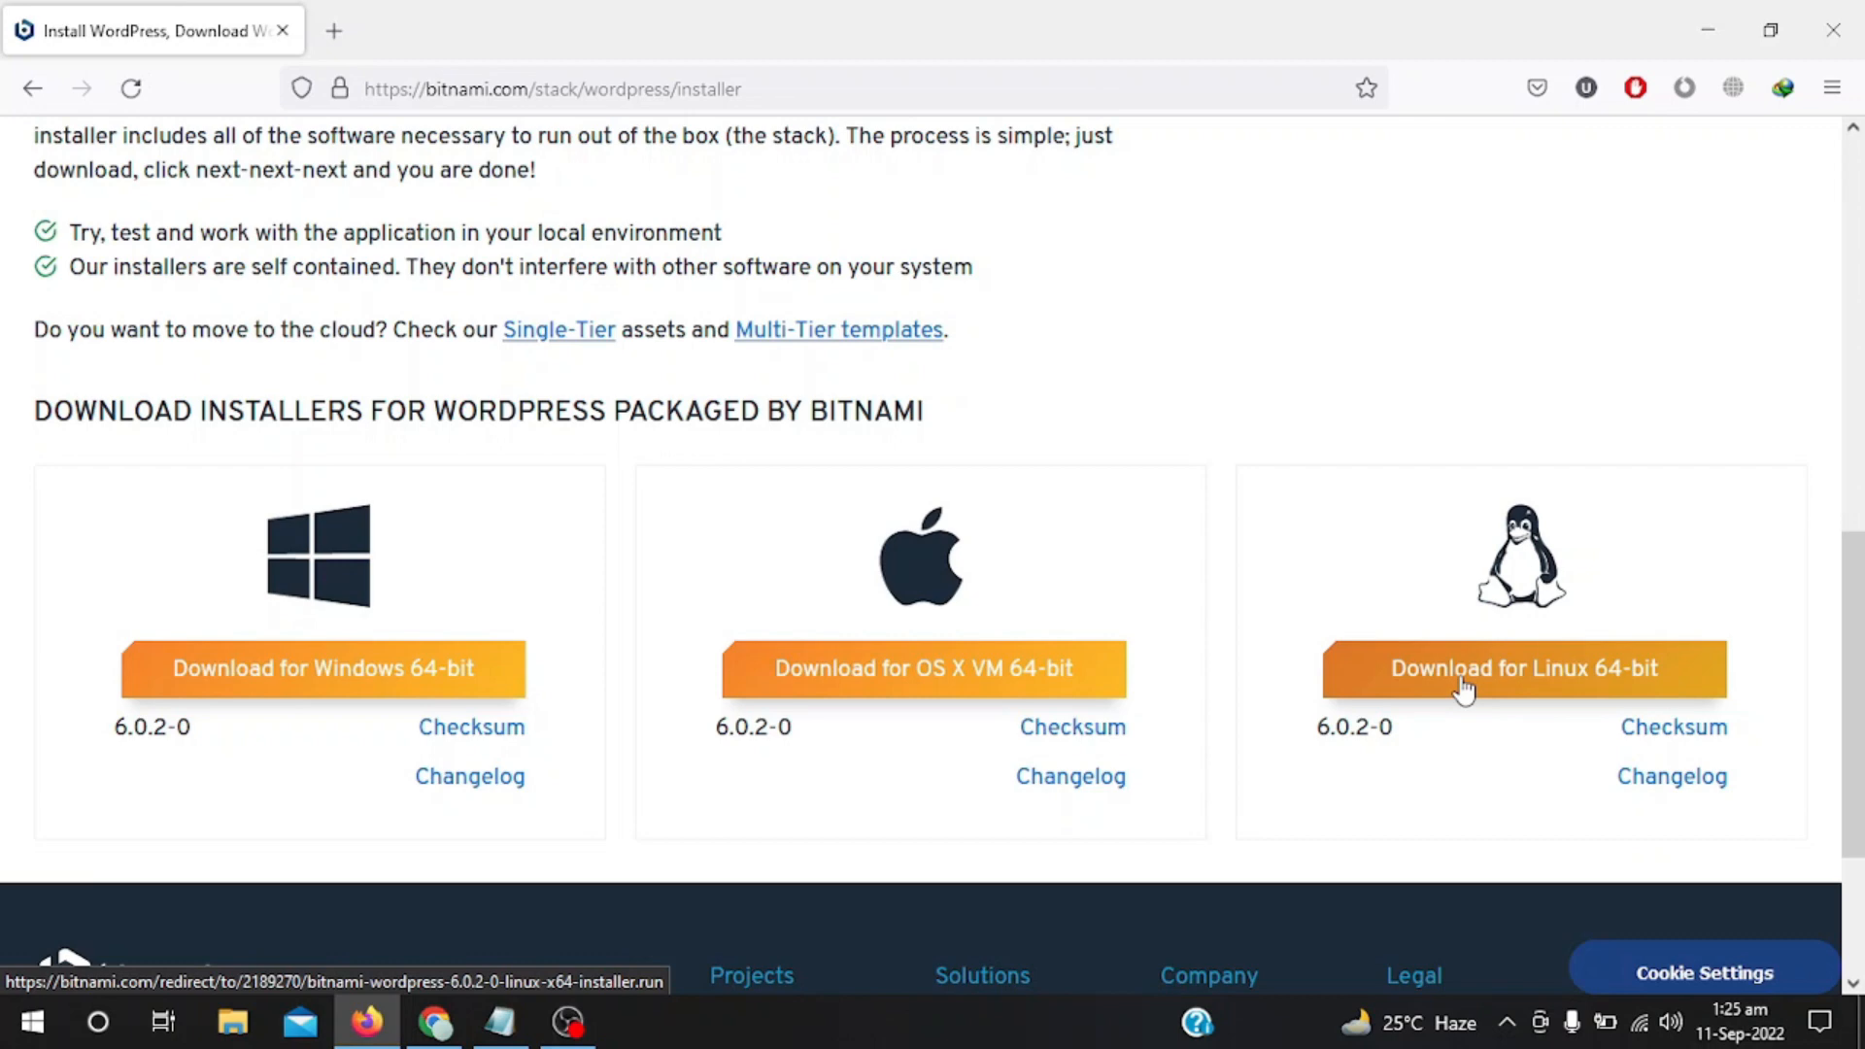
left_click(433, 684)
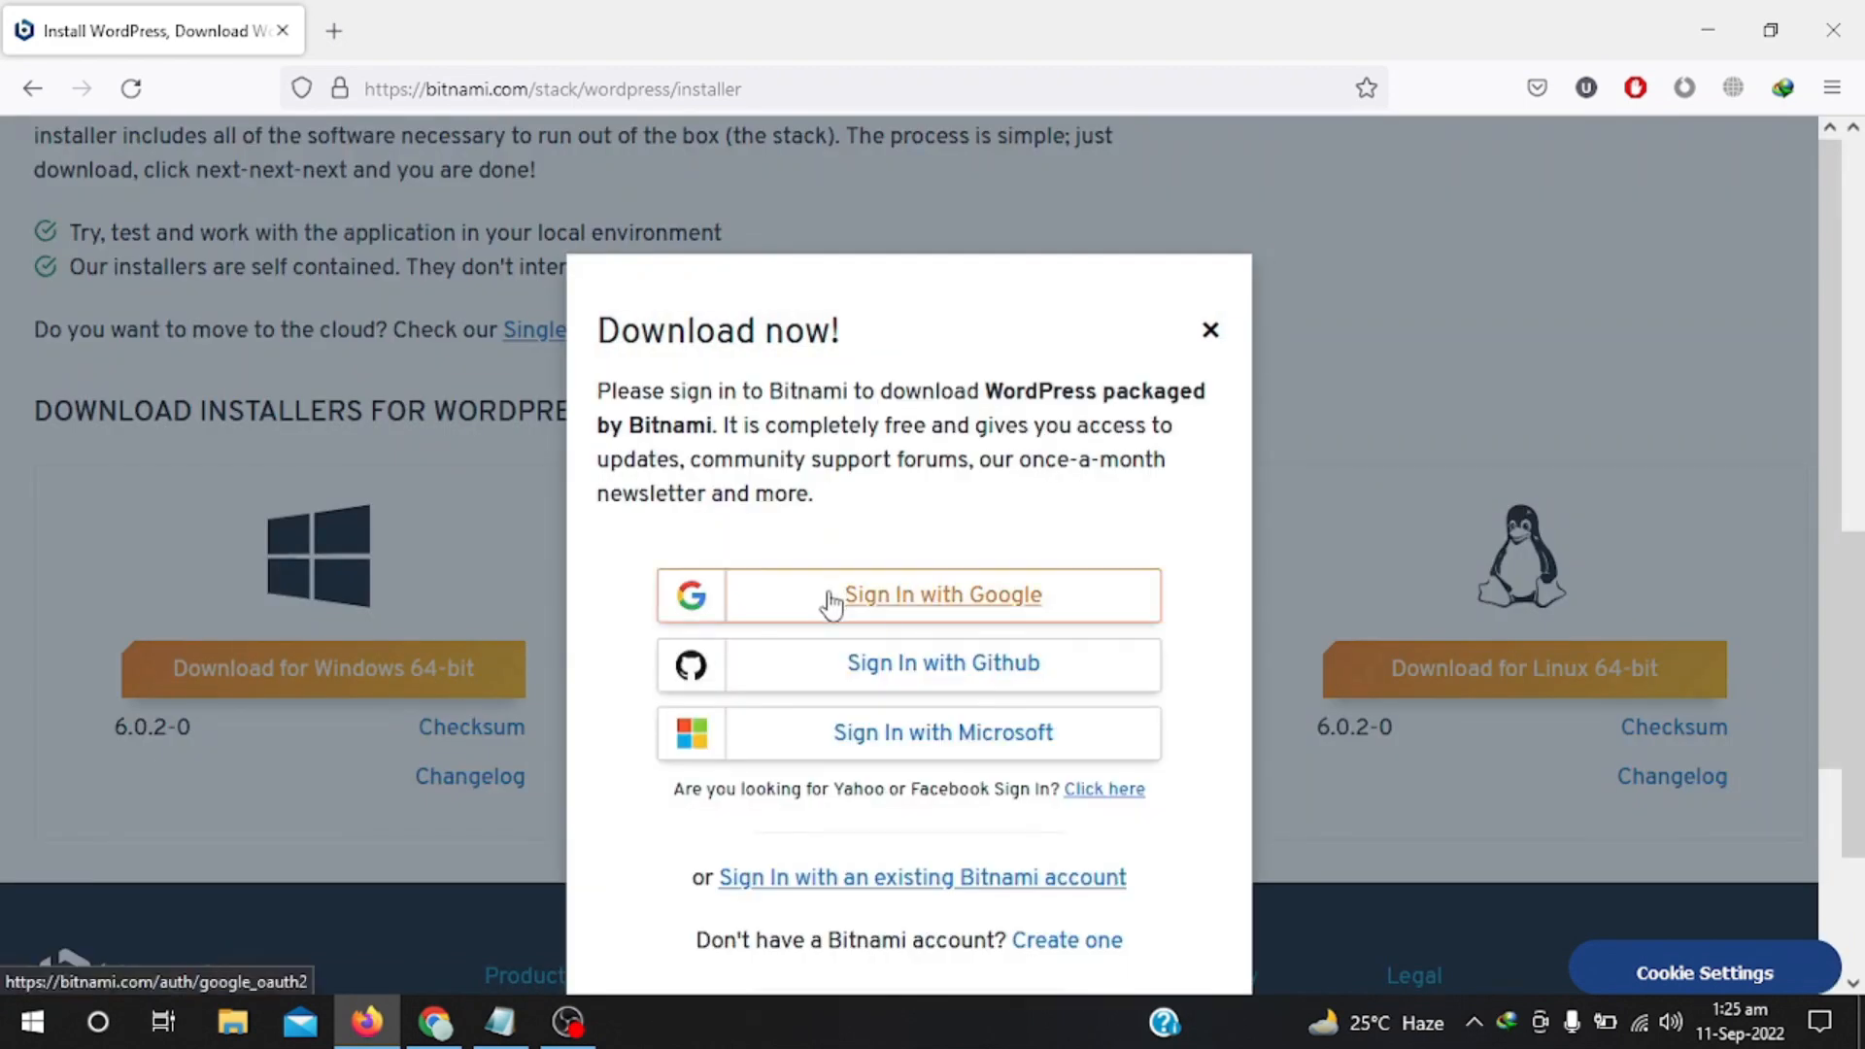
Sign in with a Google account and accept the Terms of Service and the newsletter opt-in.
left_click(867, 610)
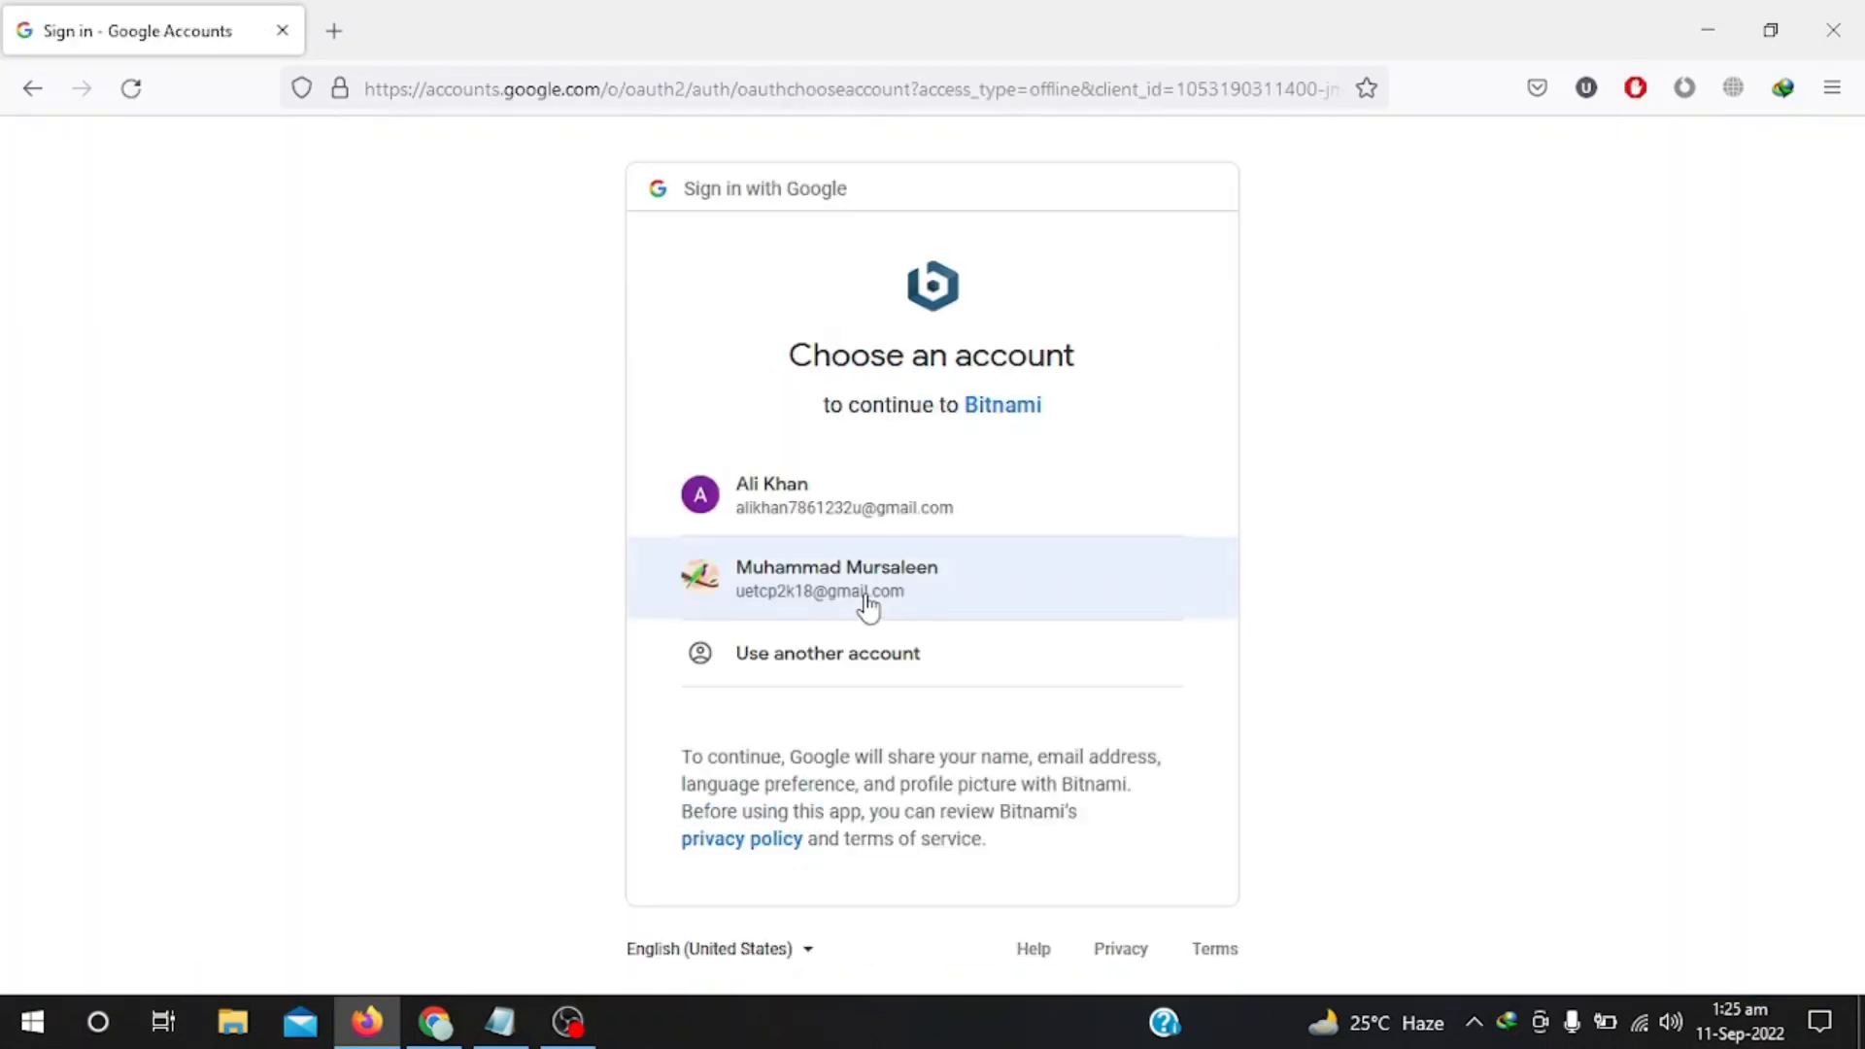
left_click(830, 514)
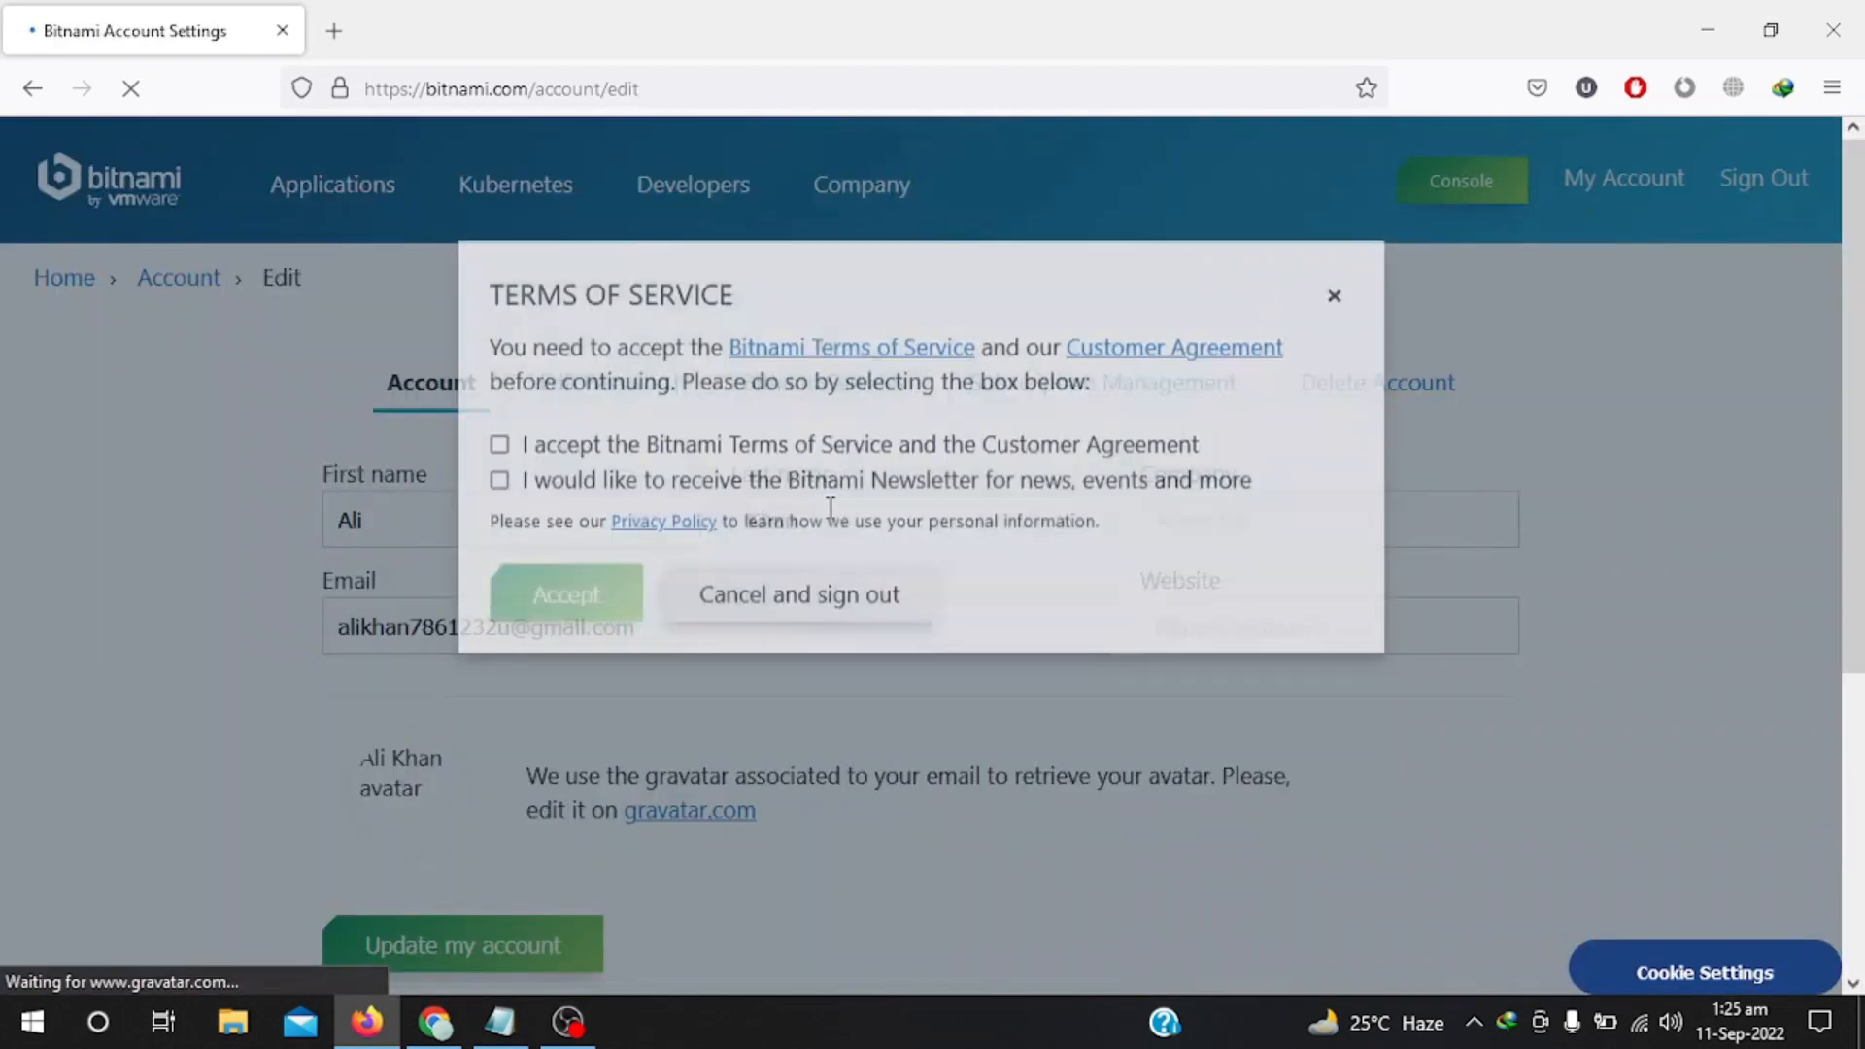
left_click(499, 456)
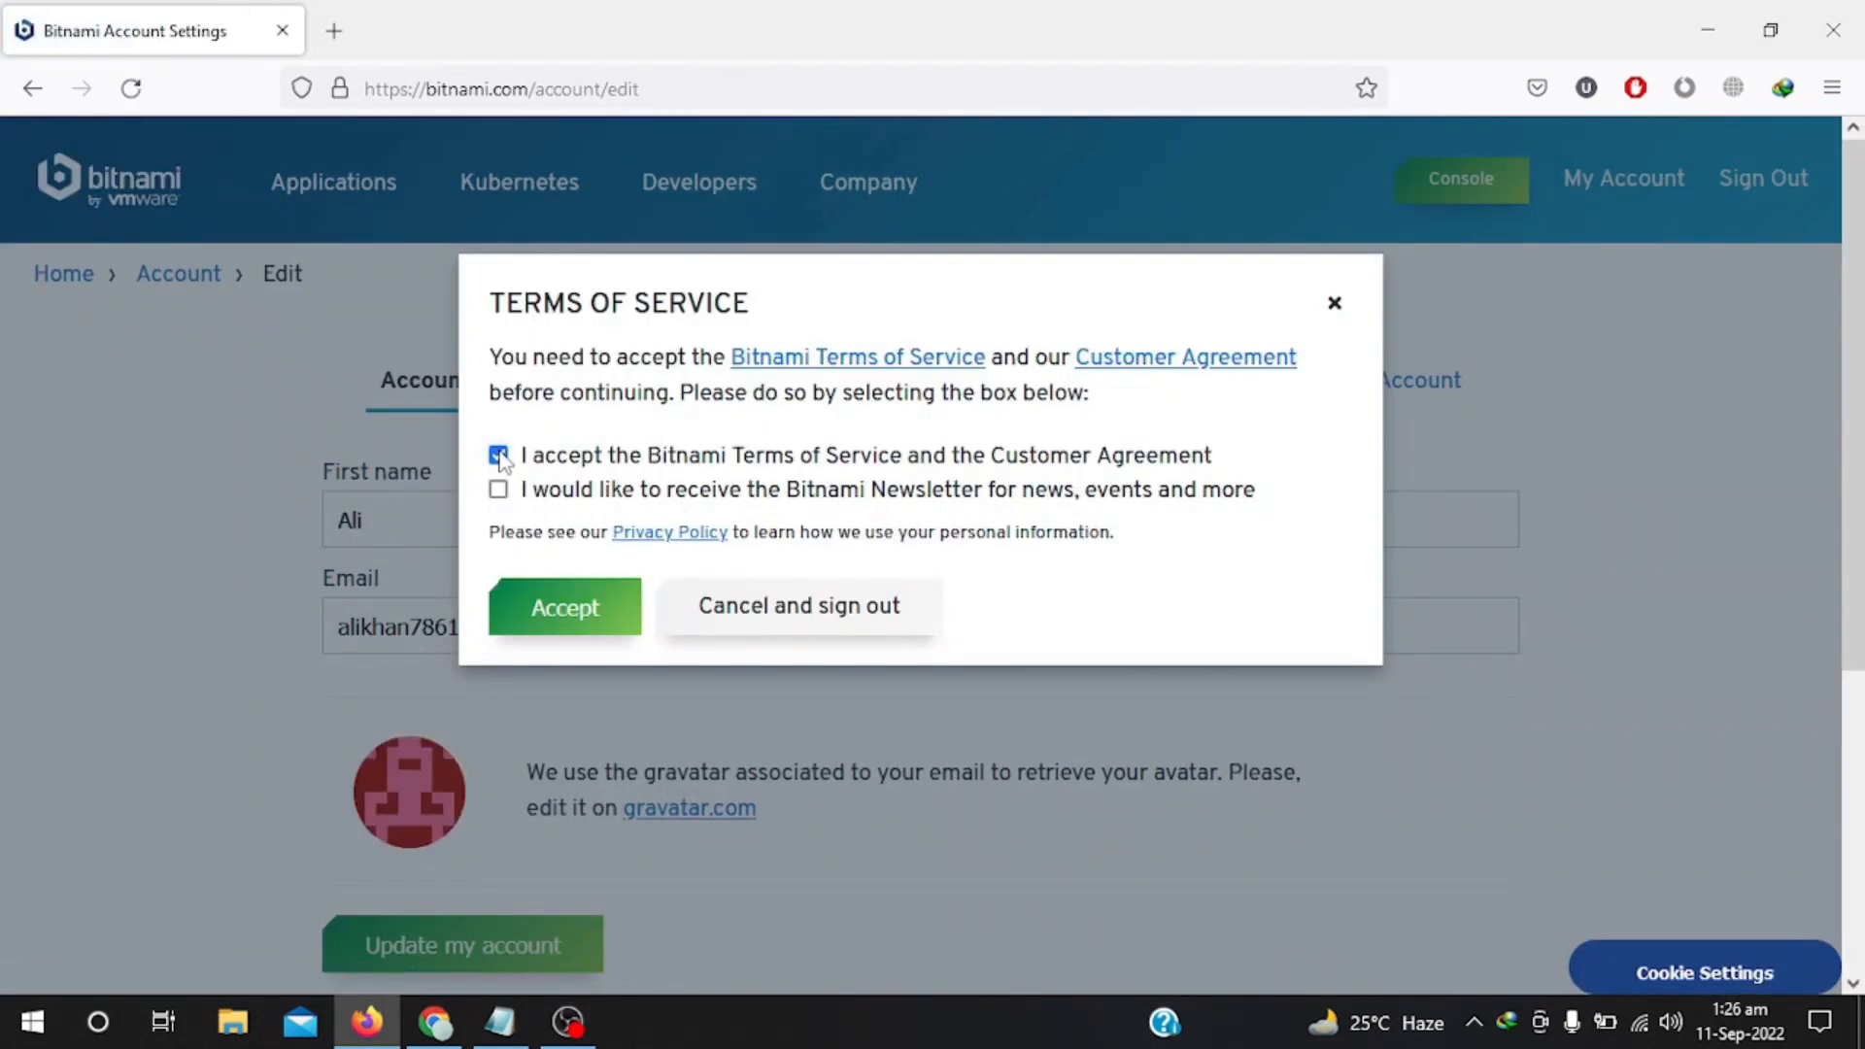
left_click(498, 489)
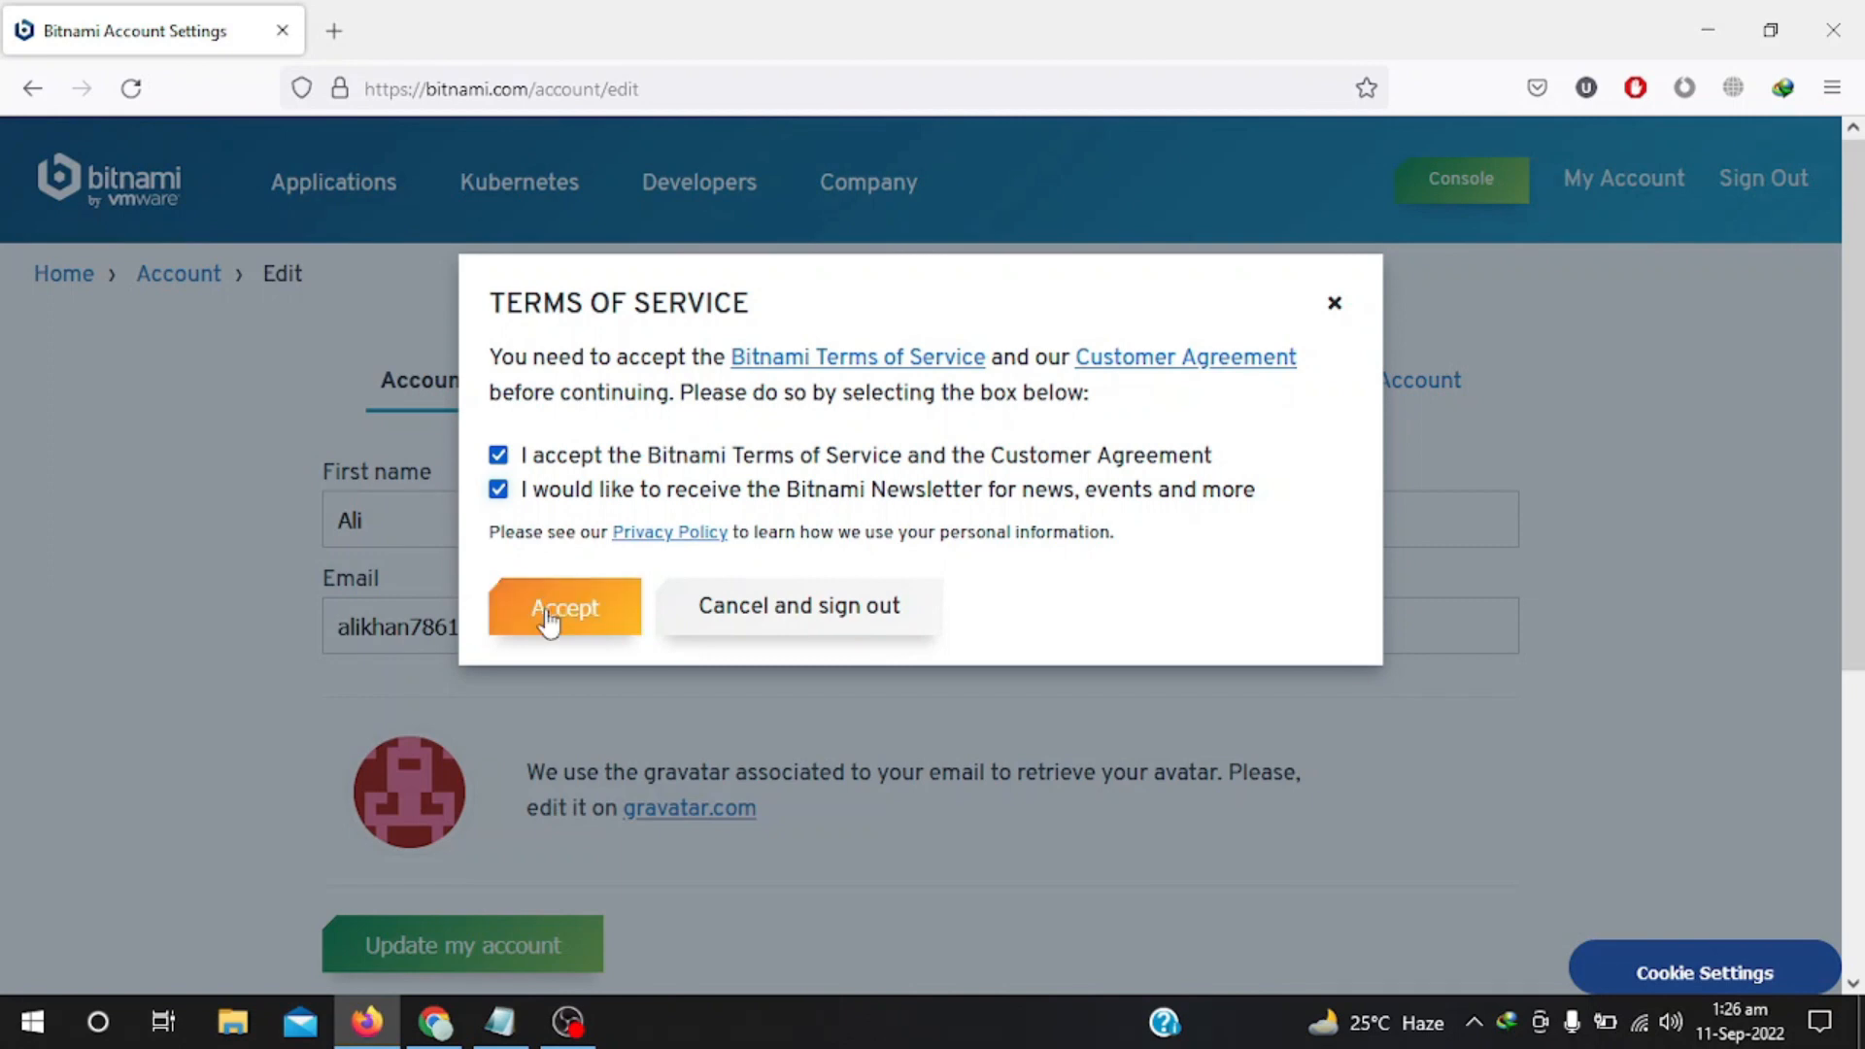
left_click(549, 621)
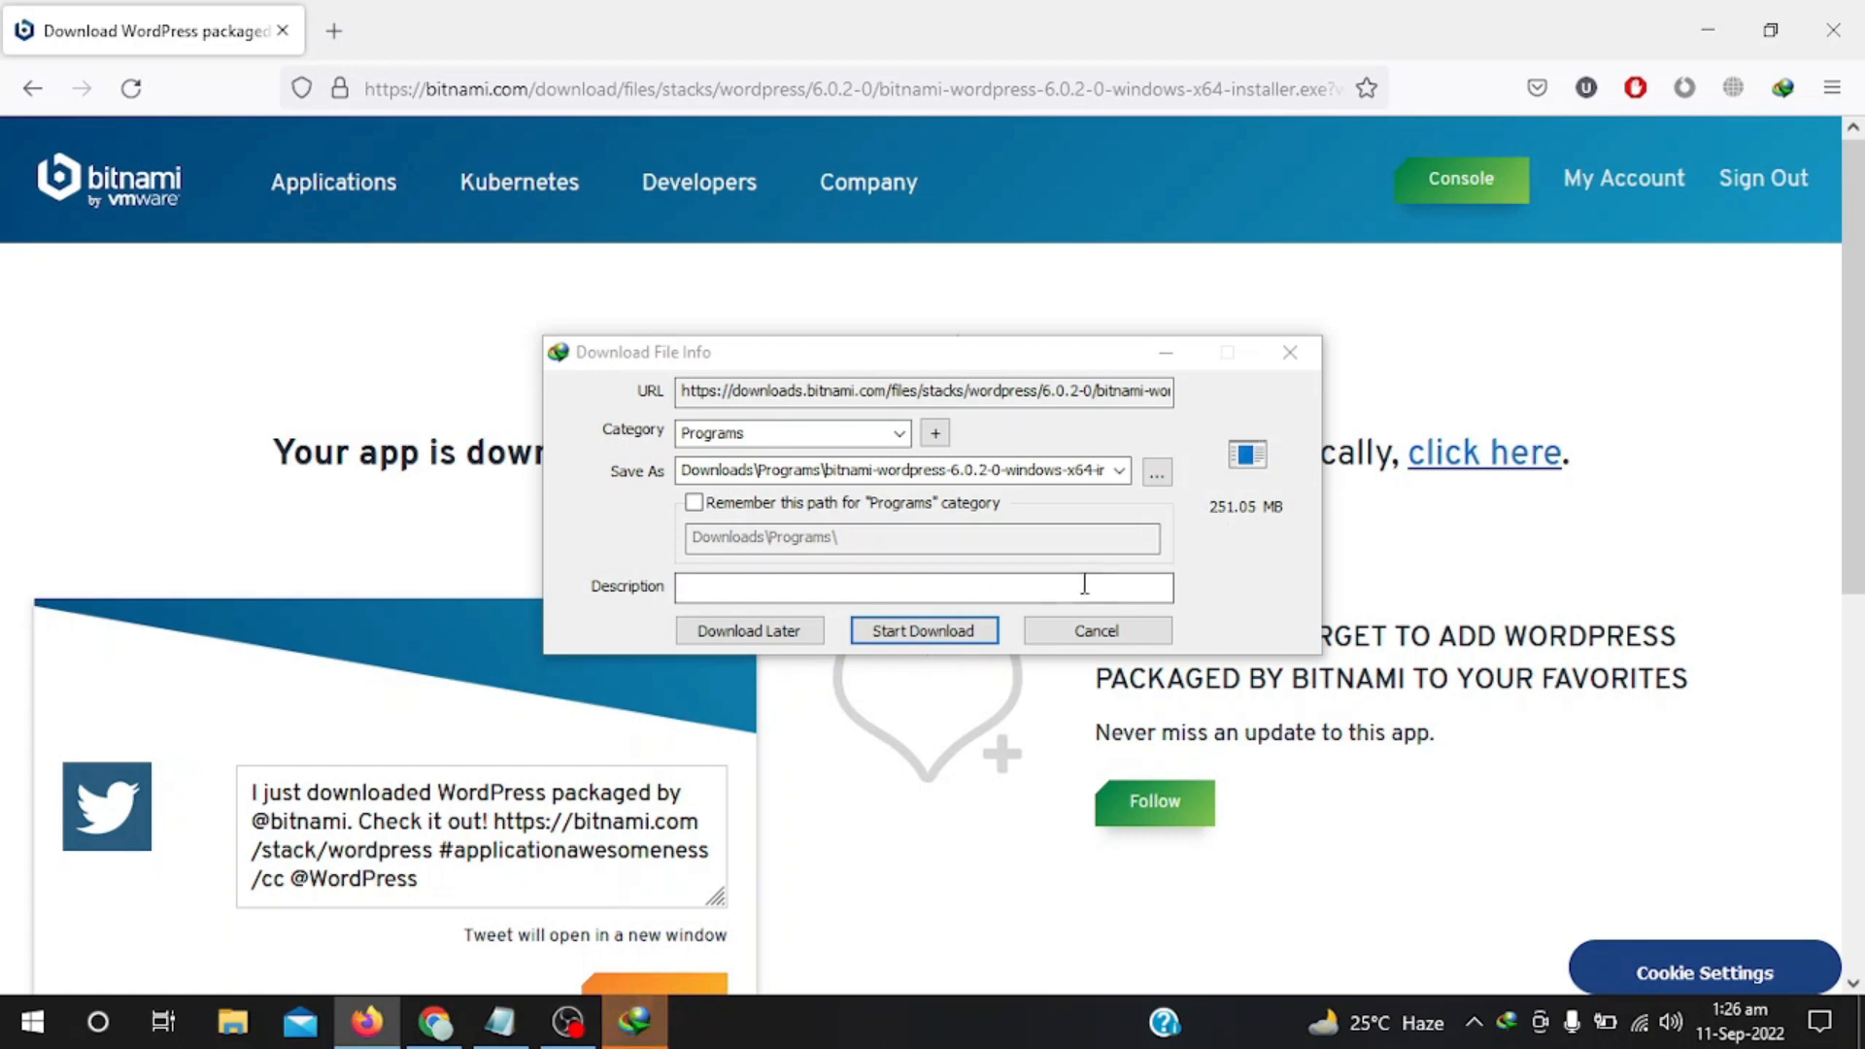
Download the 251.05 MB bitnami-wordpress-6.0.2-0-windows-x64 installer and open its Downloads\Programs folder.
left_click(933, 633)
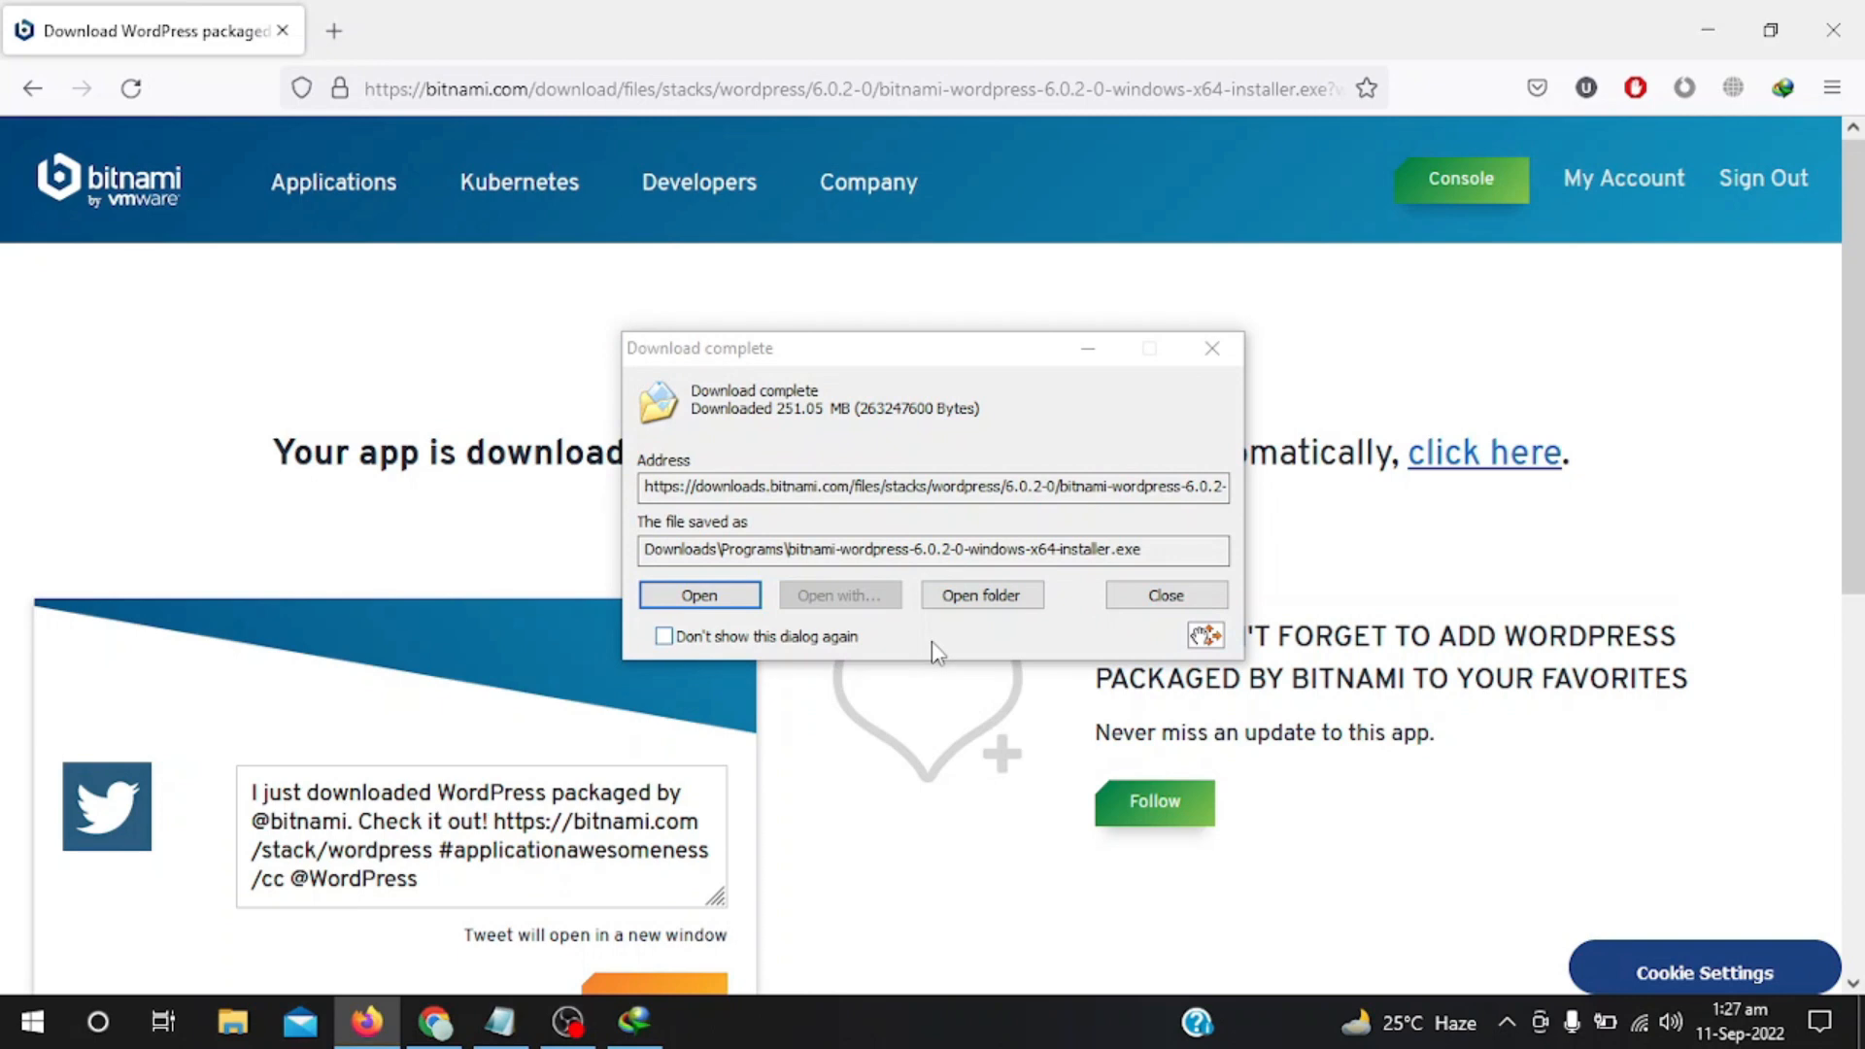
left_click(1020, 596)
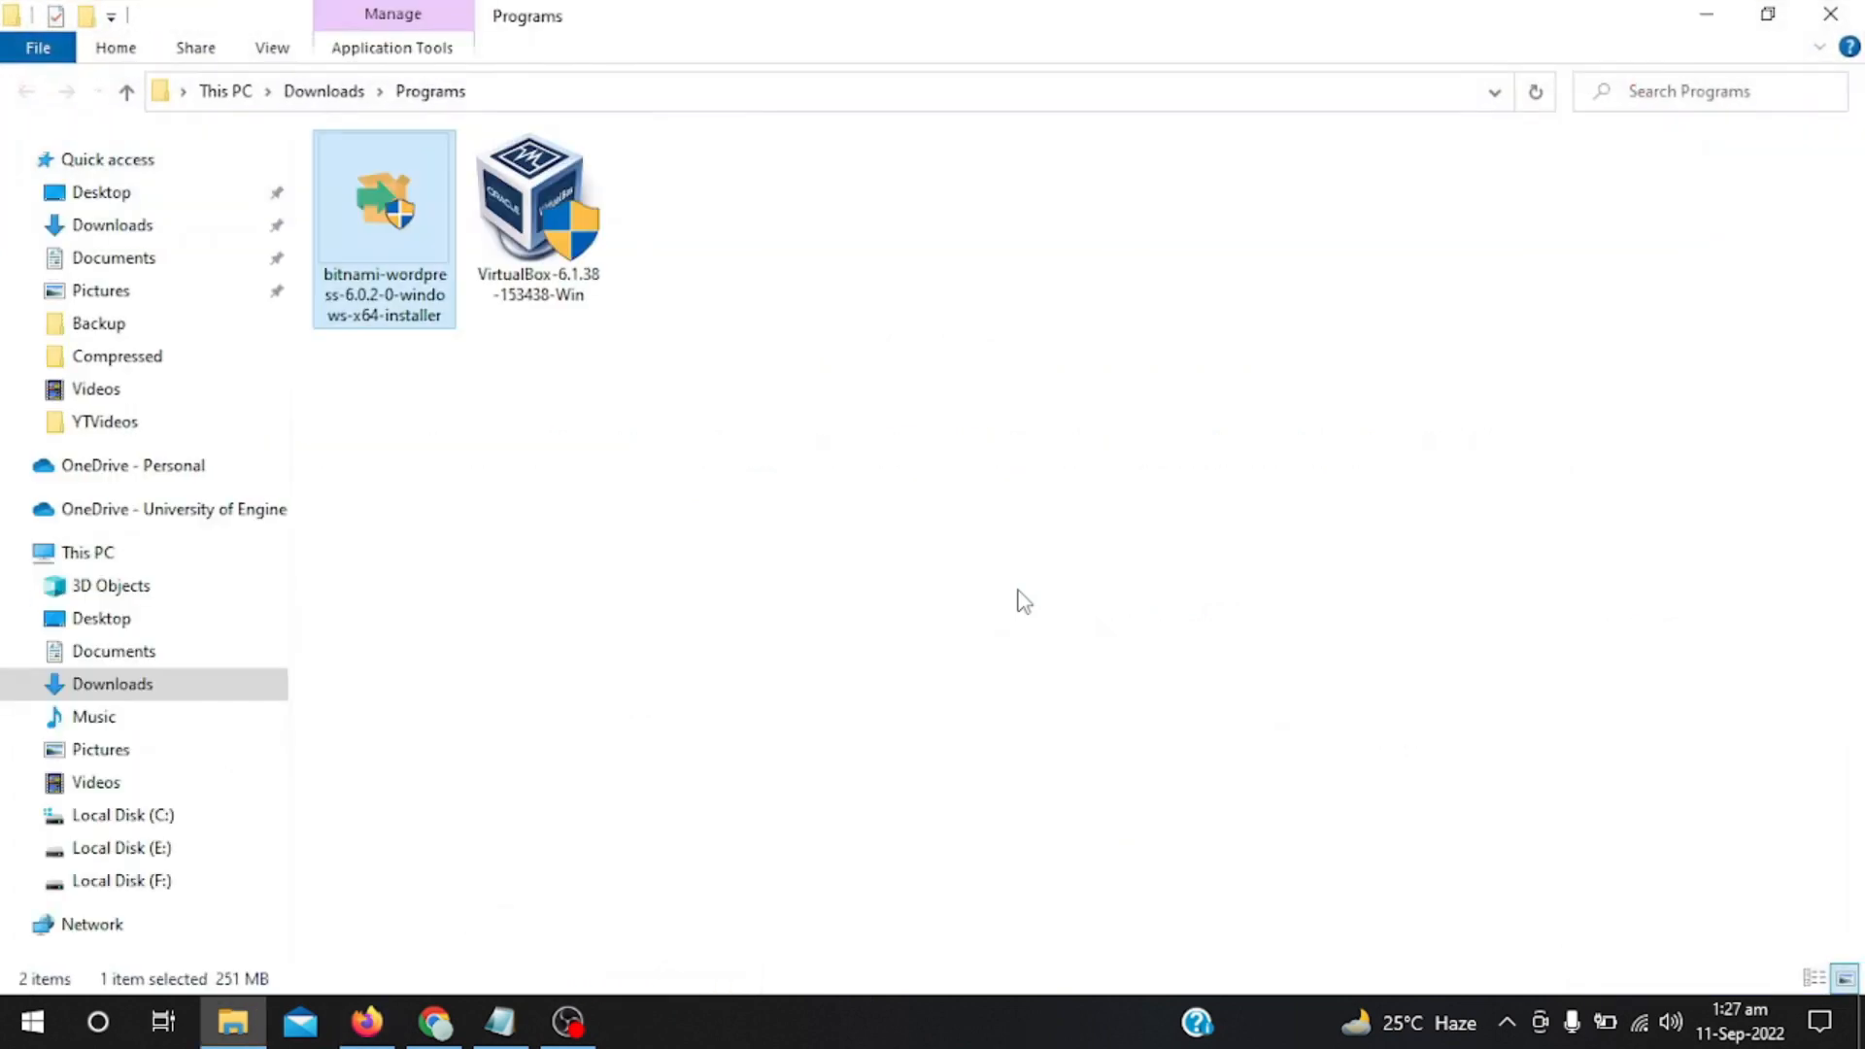
Run the bitnami-wordpress installer with English as the setup language.
double_click(360, 262)
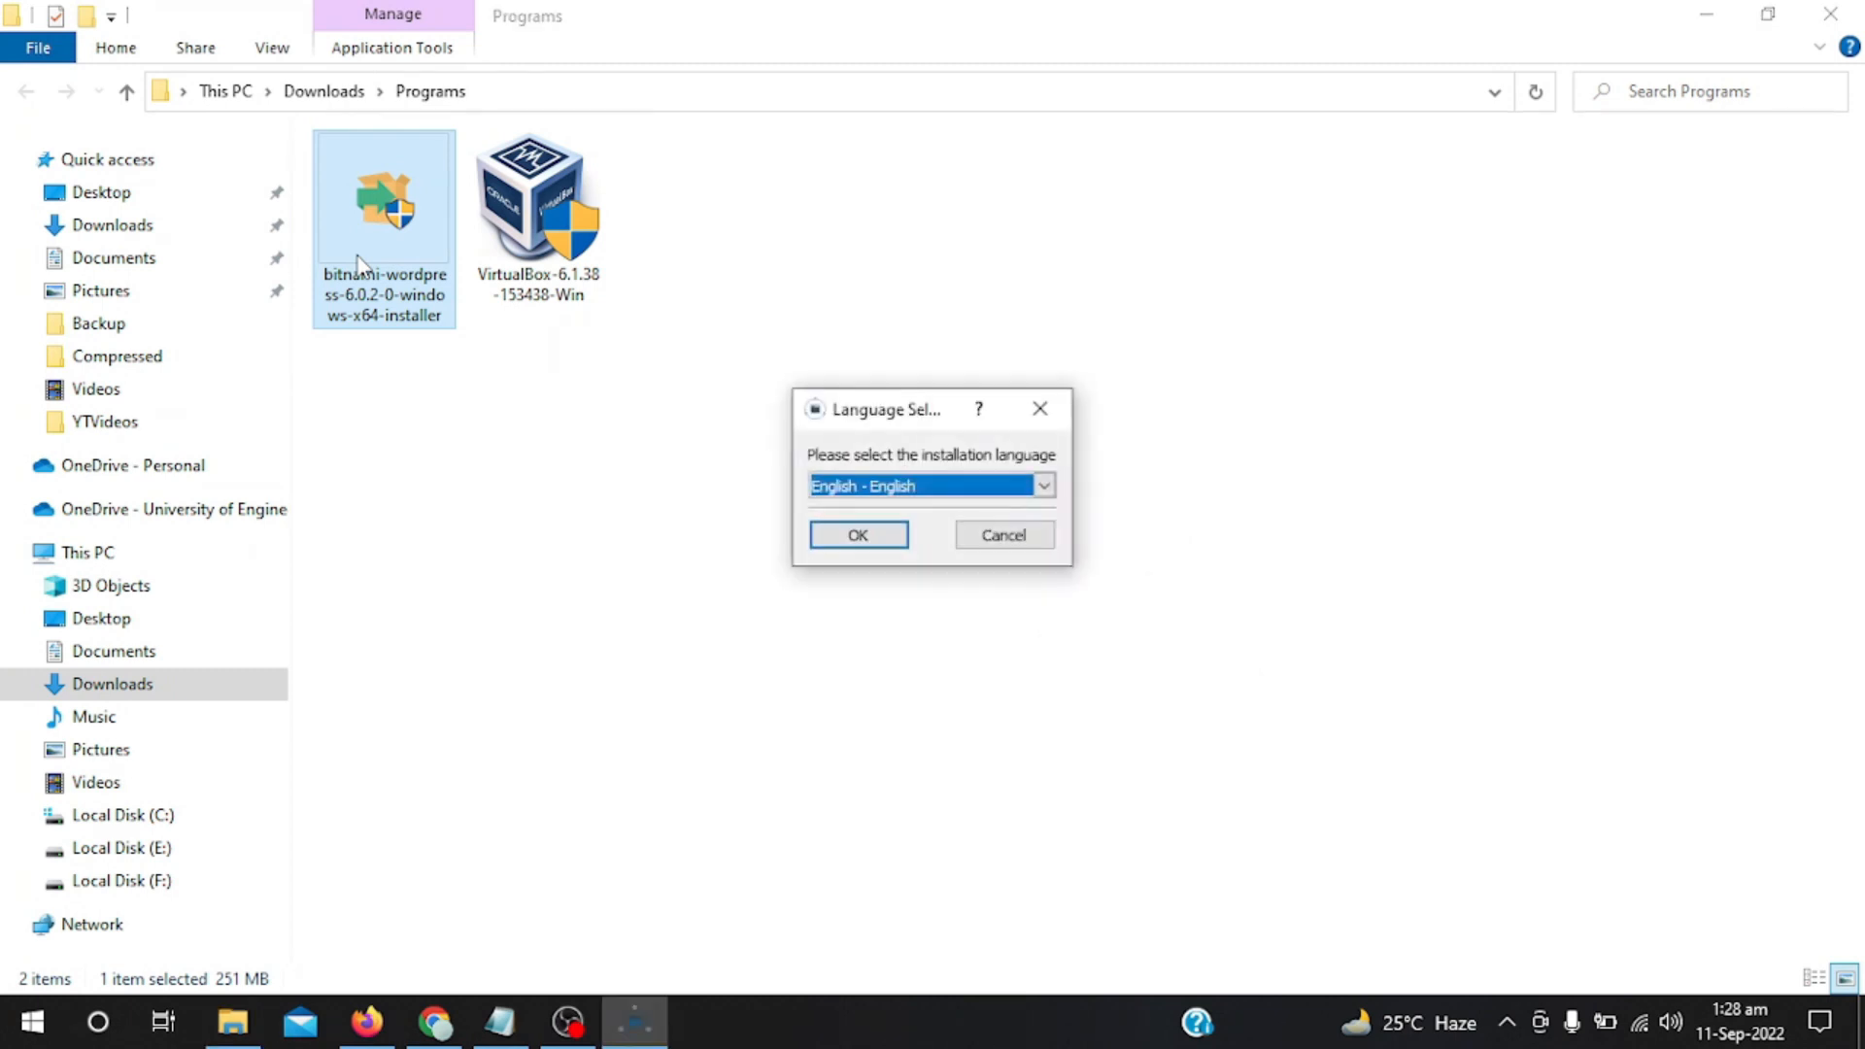
left_click(865, 534)
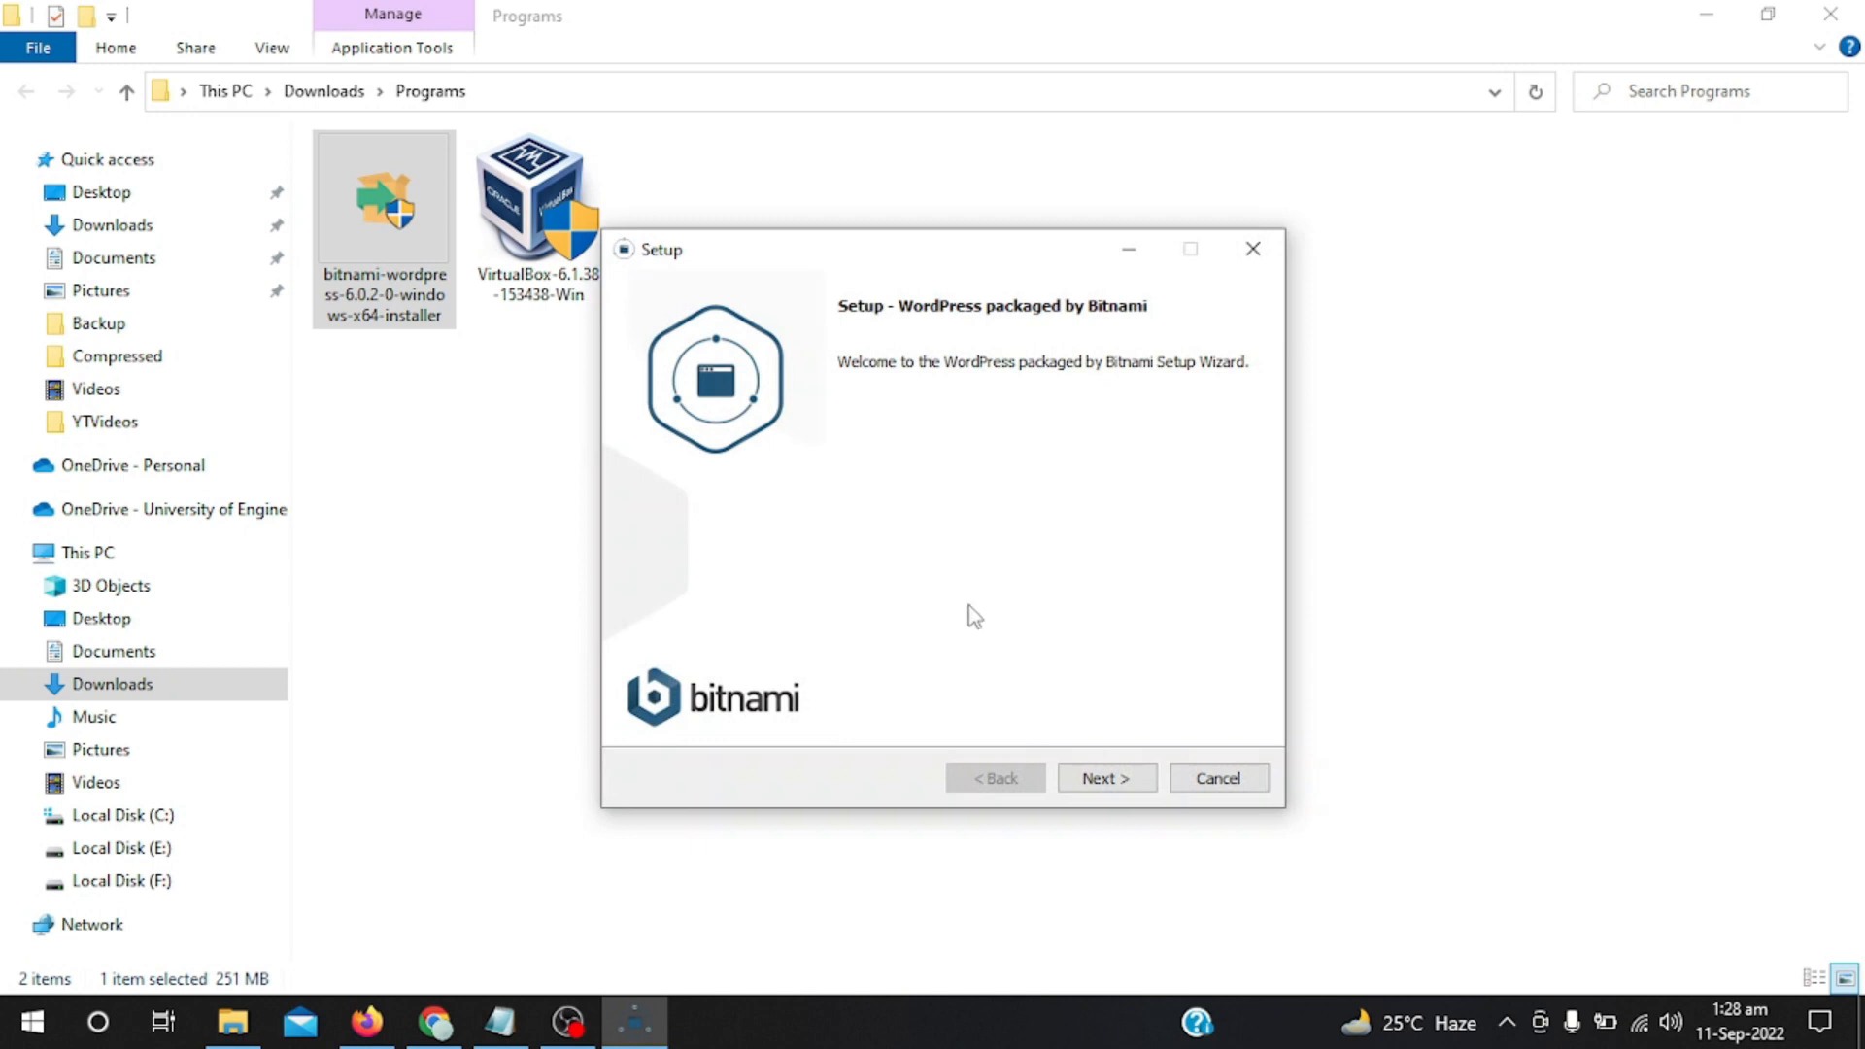
Keep WordPress, PhpMyAdmin and the C:\Bitnami\wordpress-6.0.2-0 folder defaults through the wizard.
left_click(1099, 781)
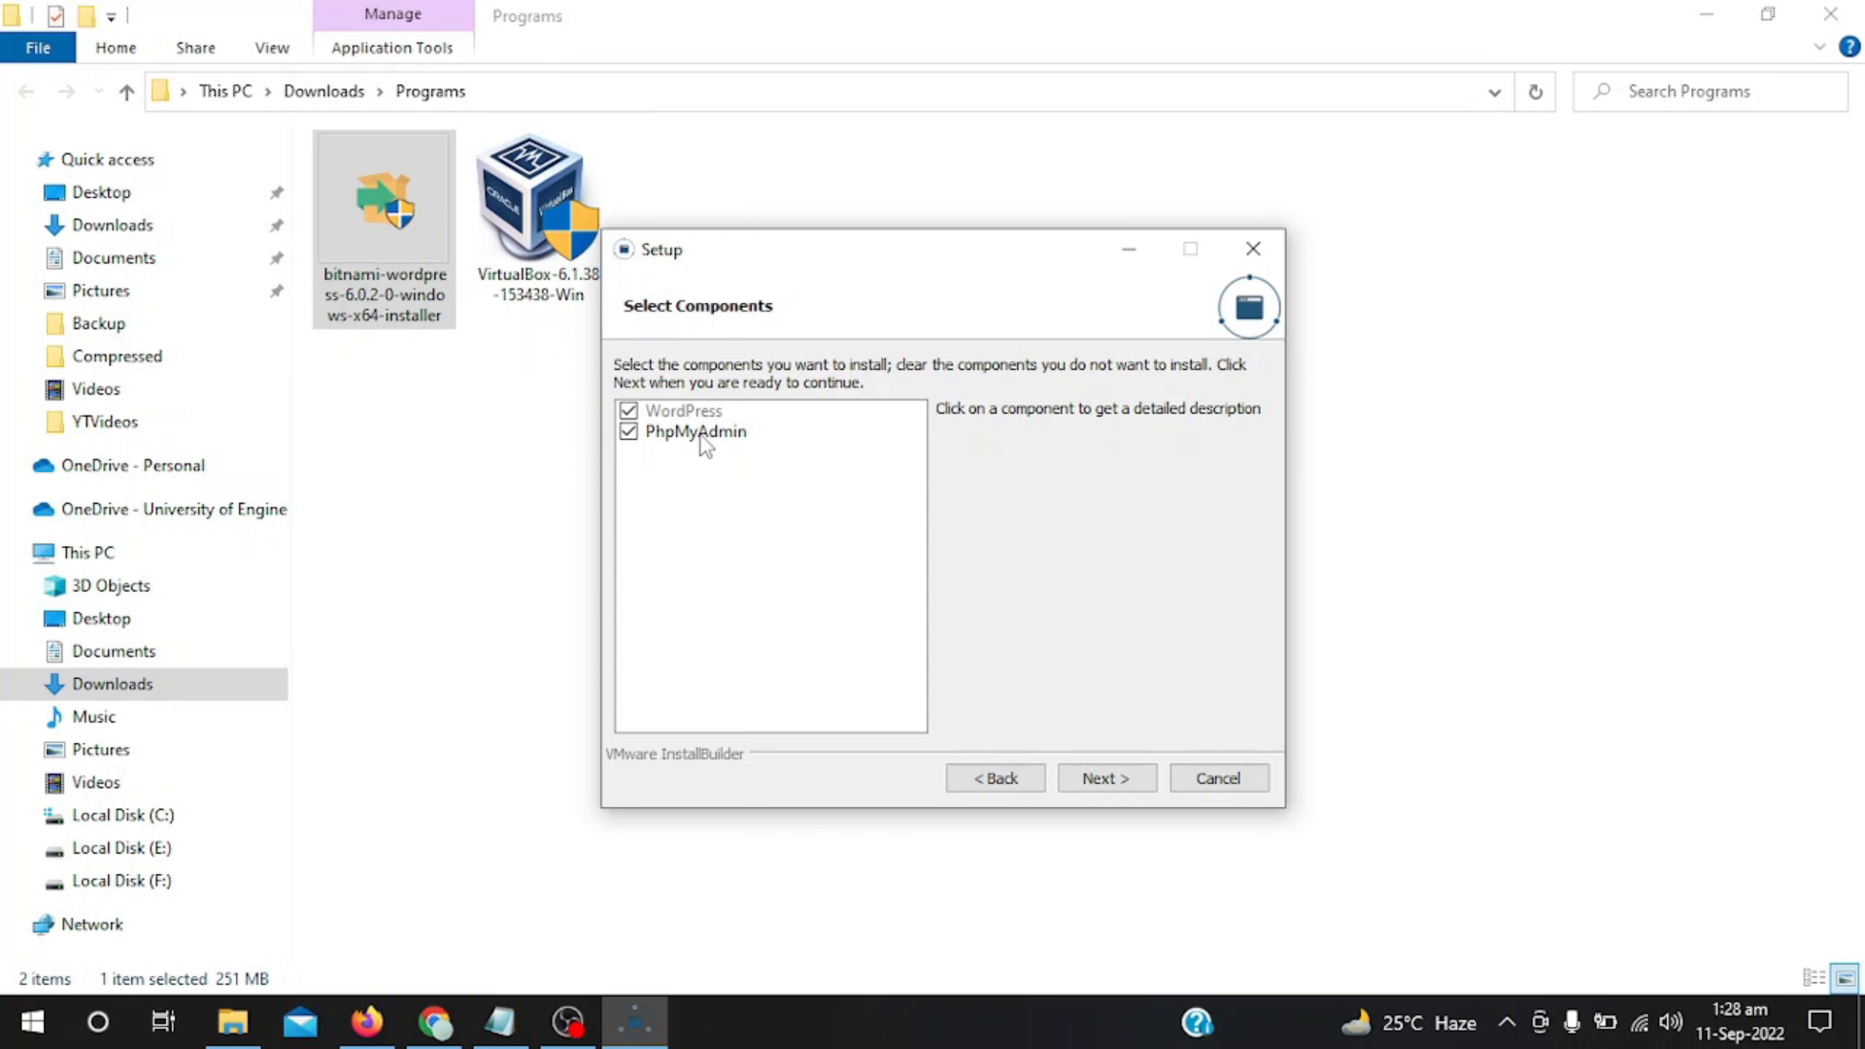
left_click(1100, 783)
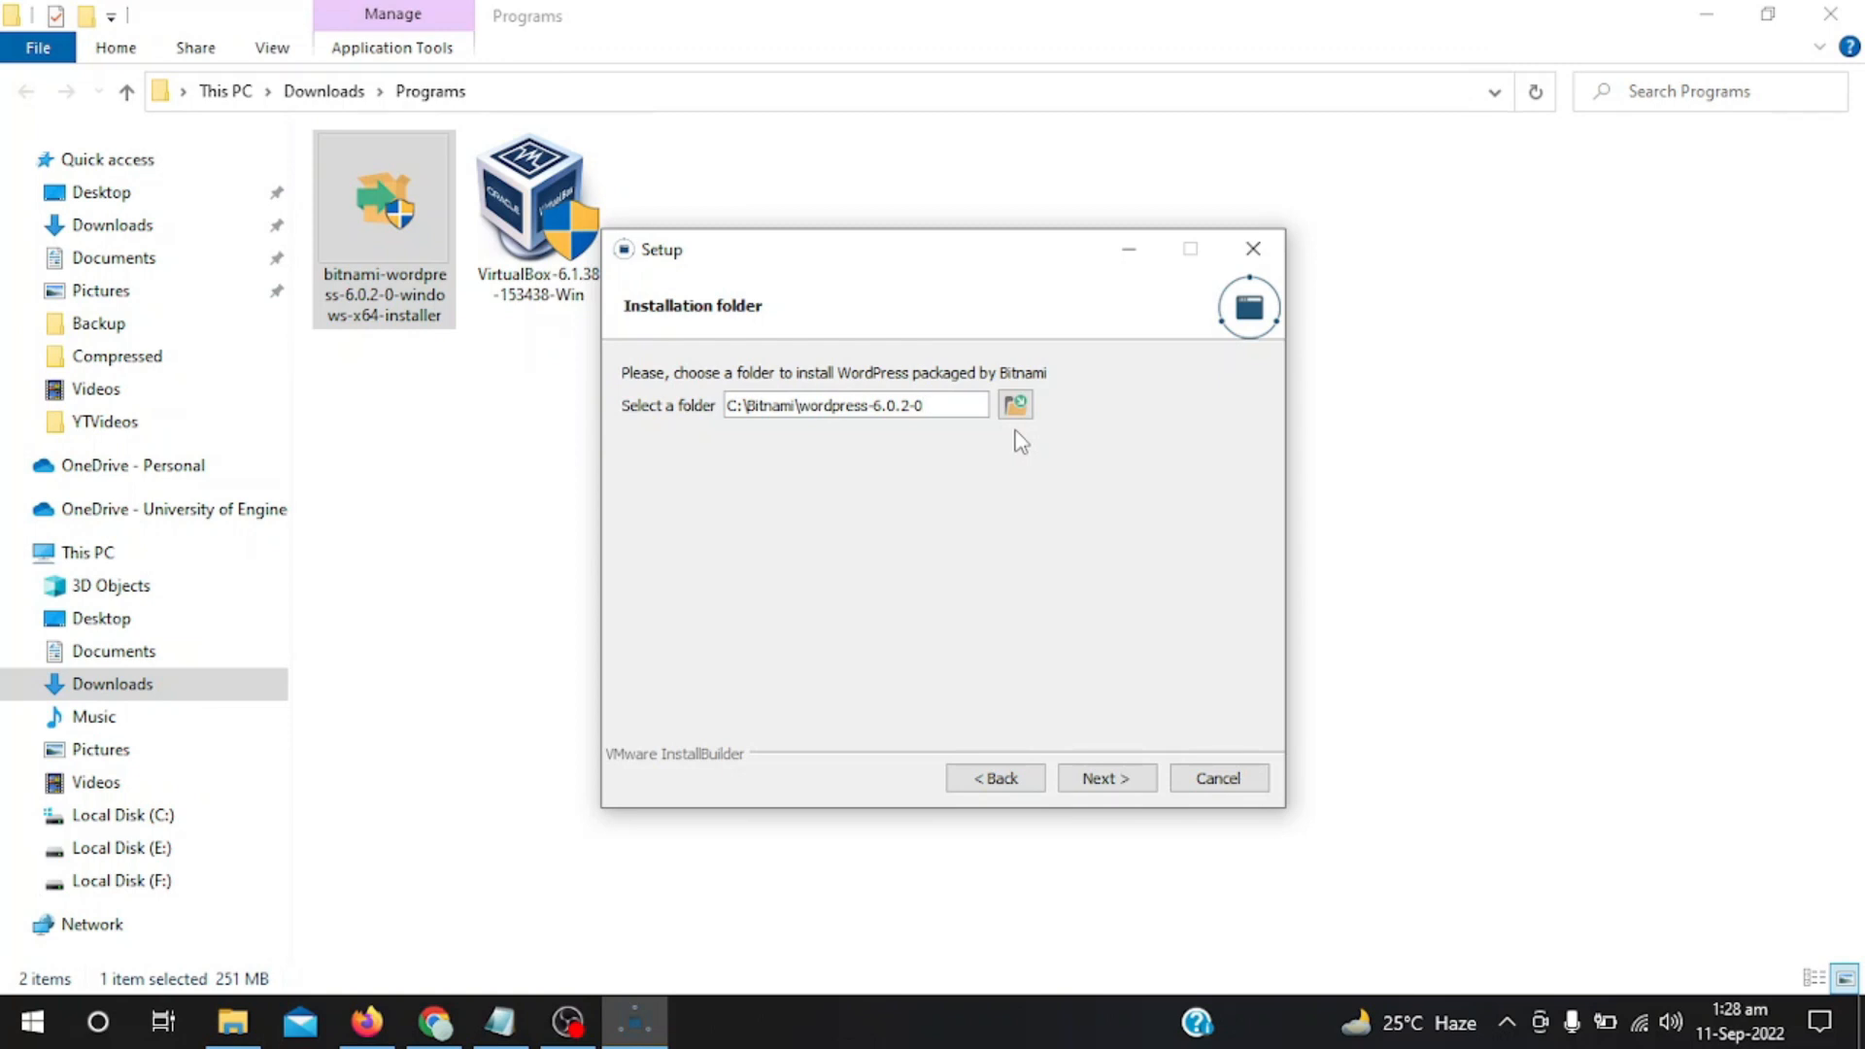
left_click(1095, 785)
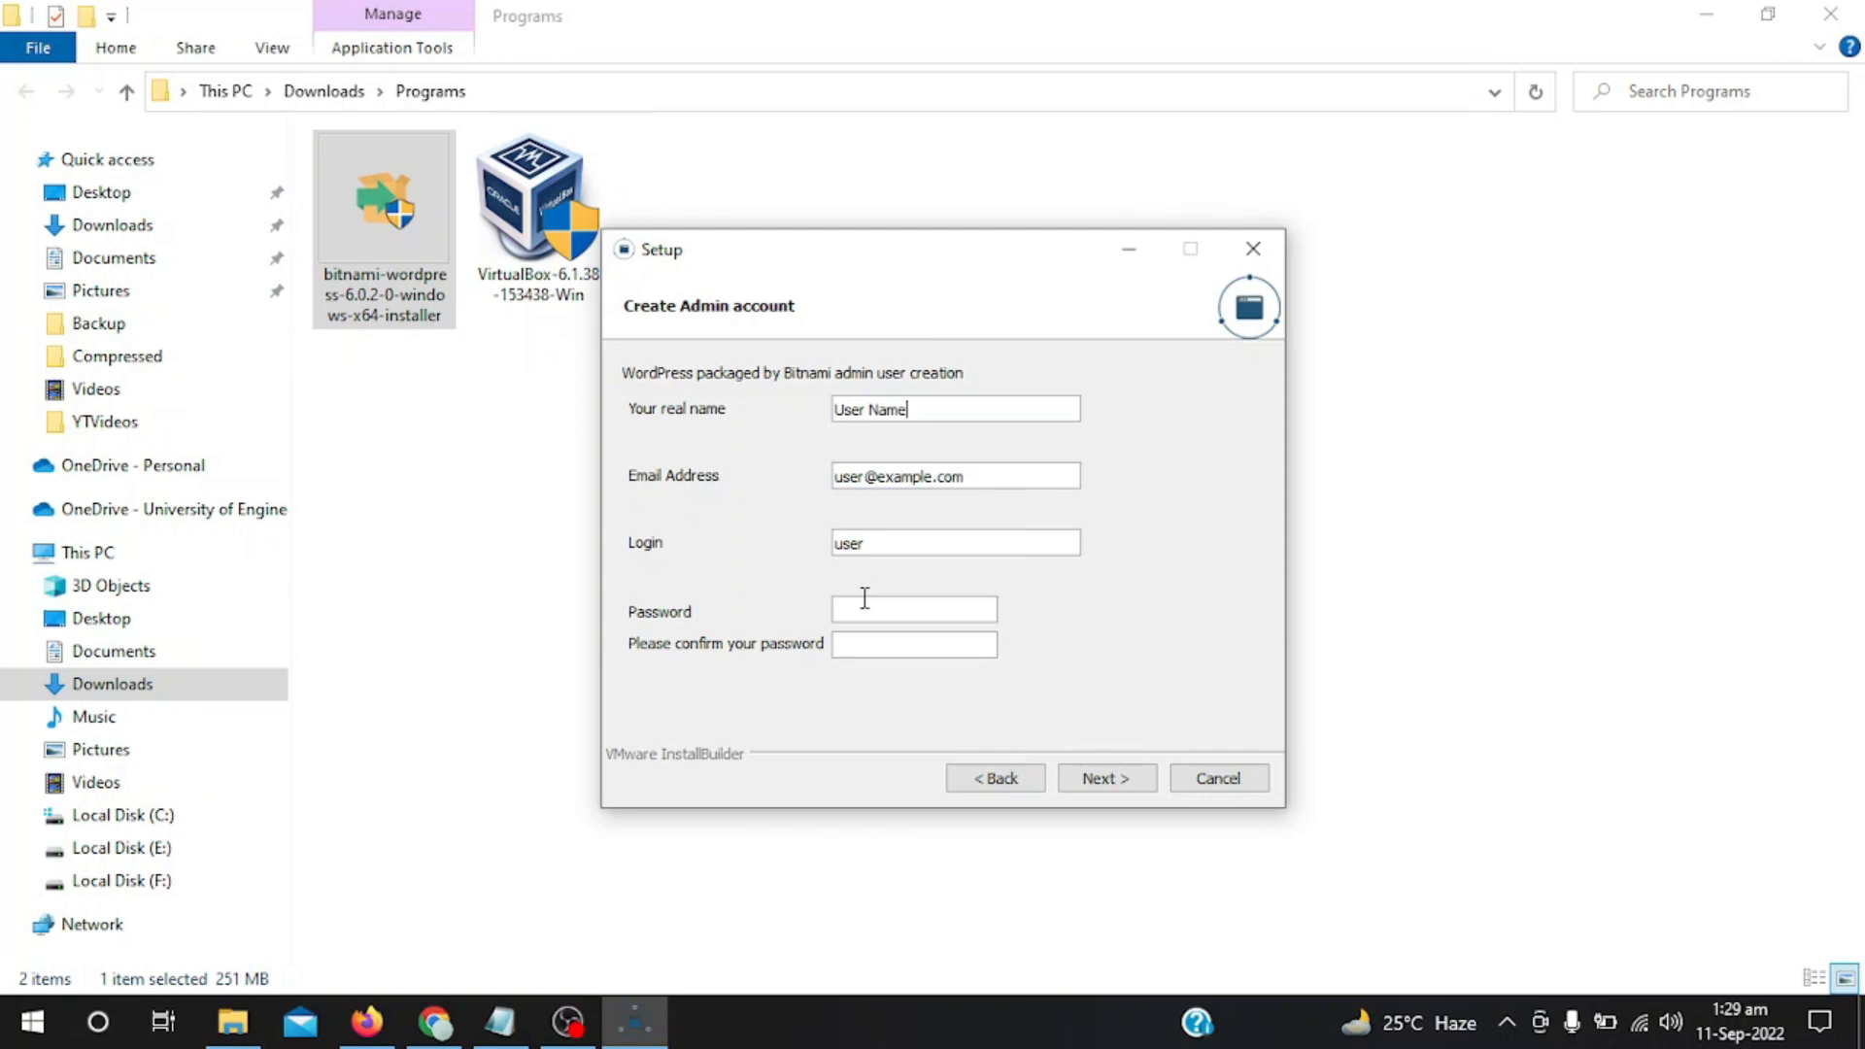
Enter the admin account's real name and e-mail address.
key("ctrl+a")
type("Tie")
key("BackSpace")
type("ms Tech")
key("Tab")
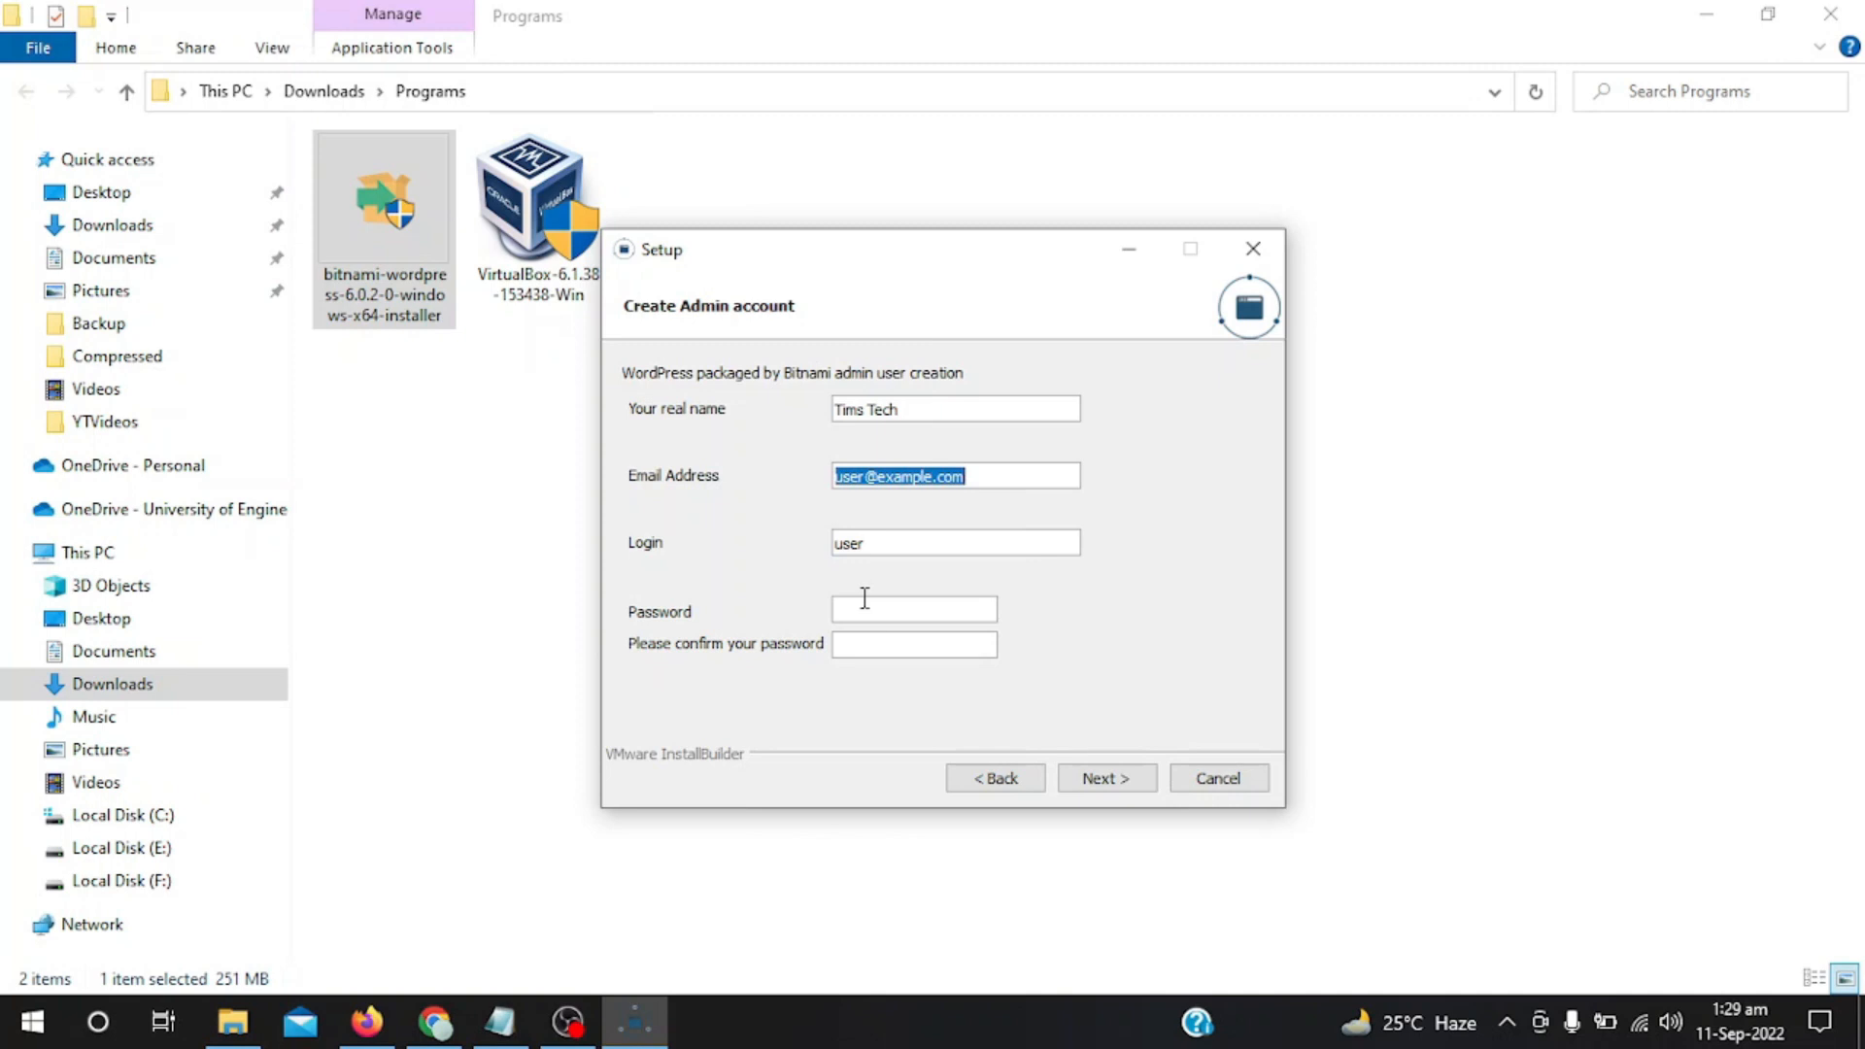
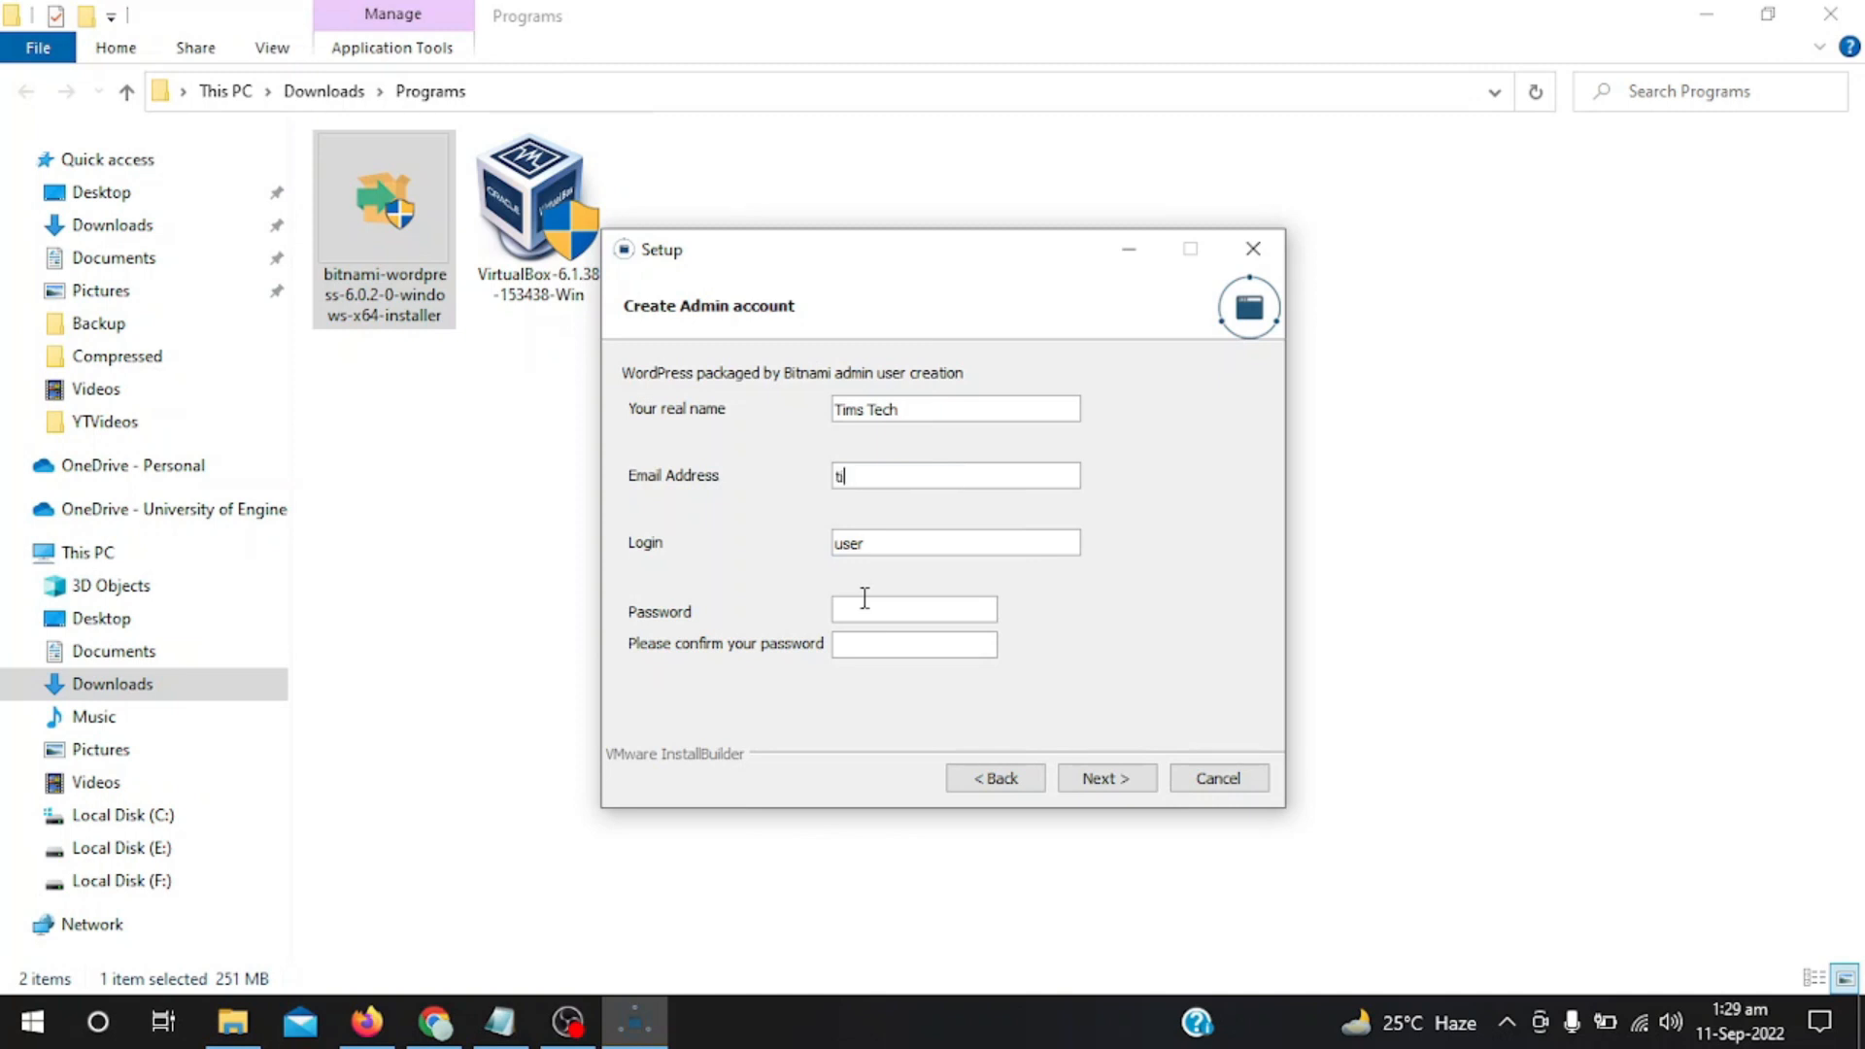
Set the login to admin, enter the password and its confirmation, and continue.
key("Tab")
type("admin")
key("Tab")
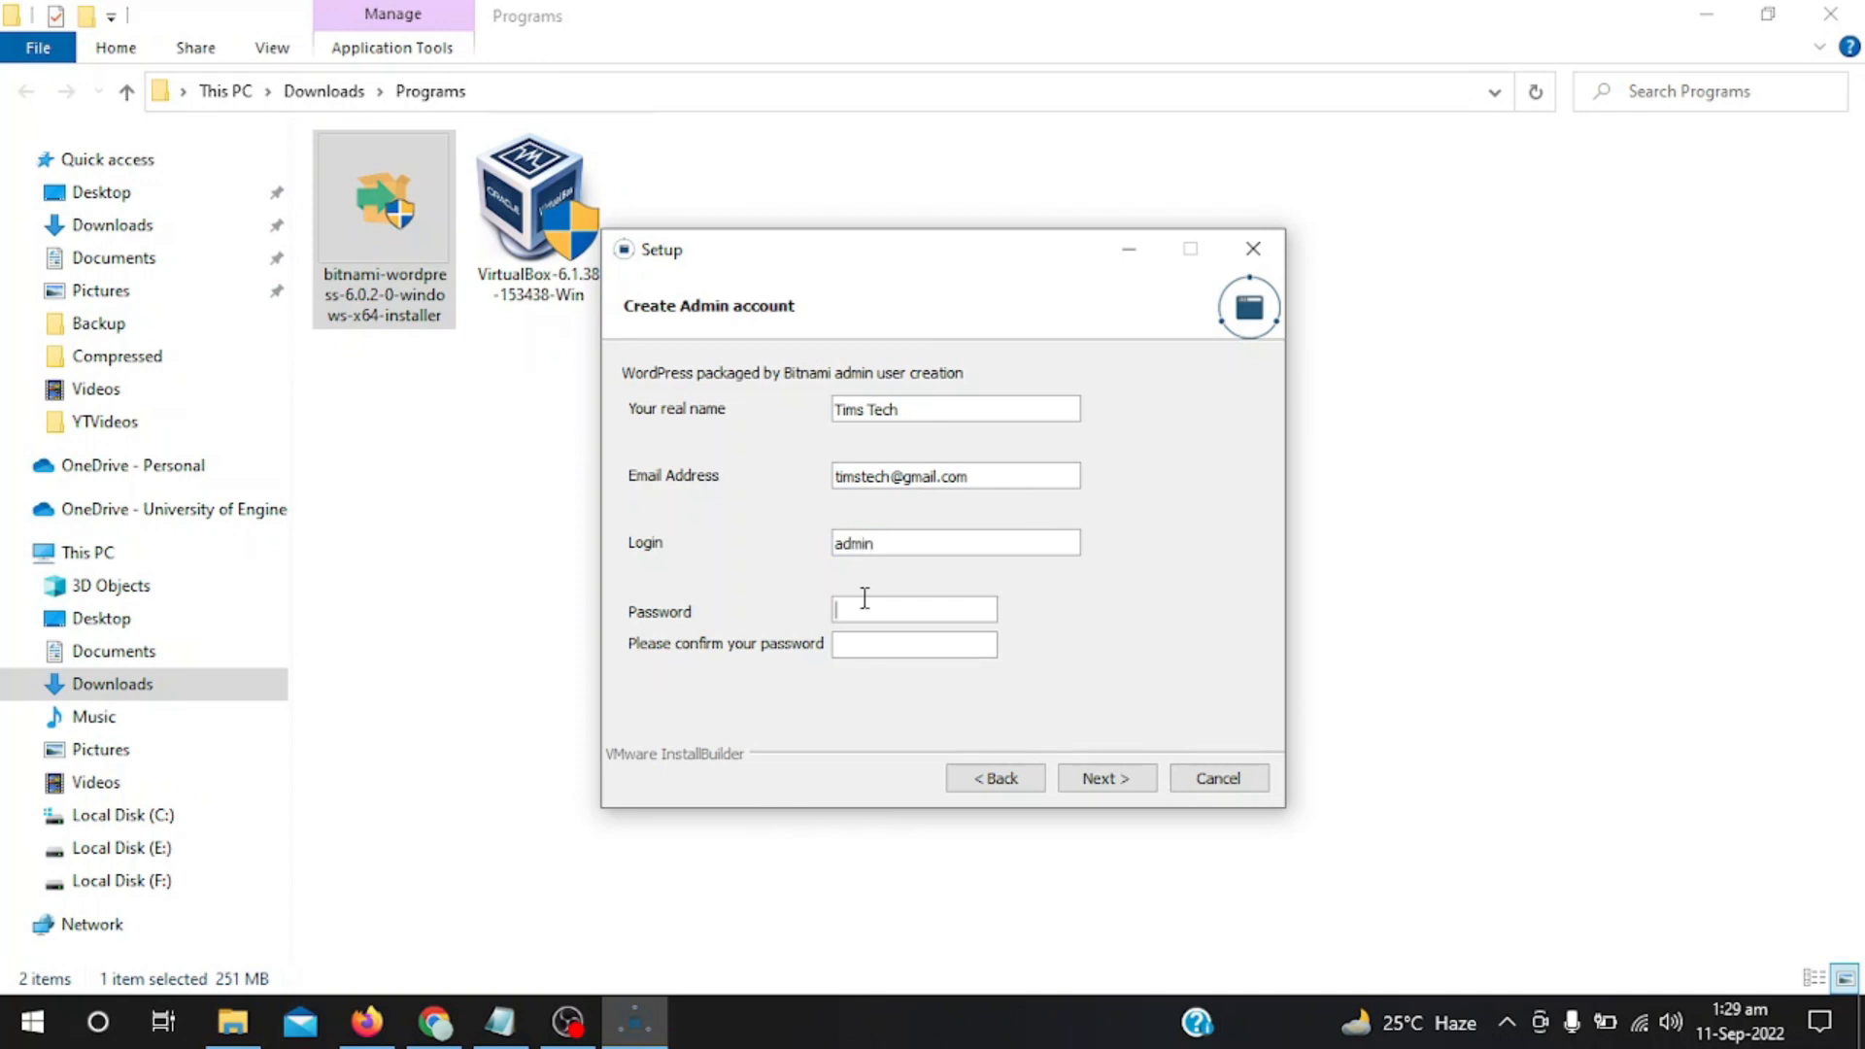
type("123456789012")
key("Tab")
type("12345678910")
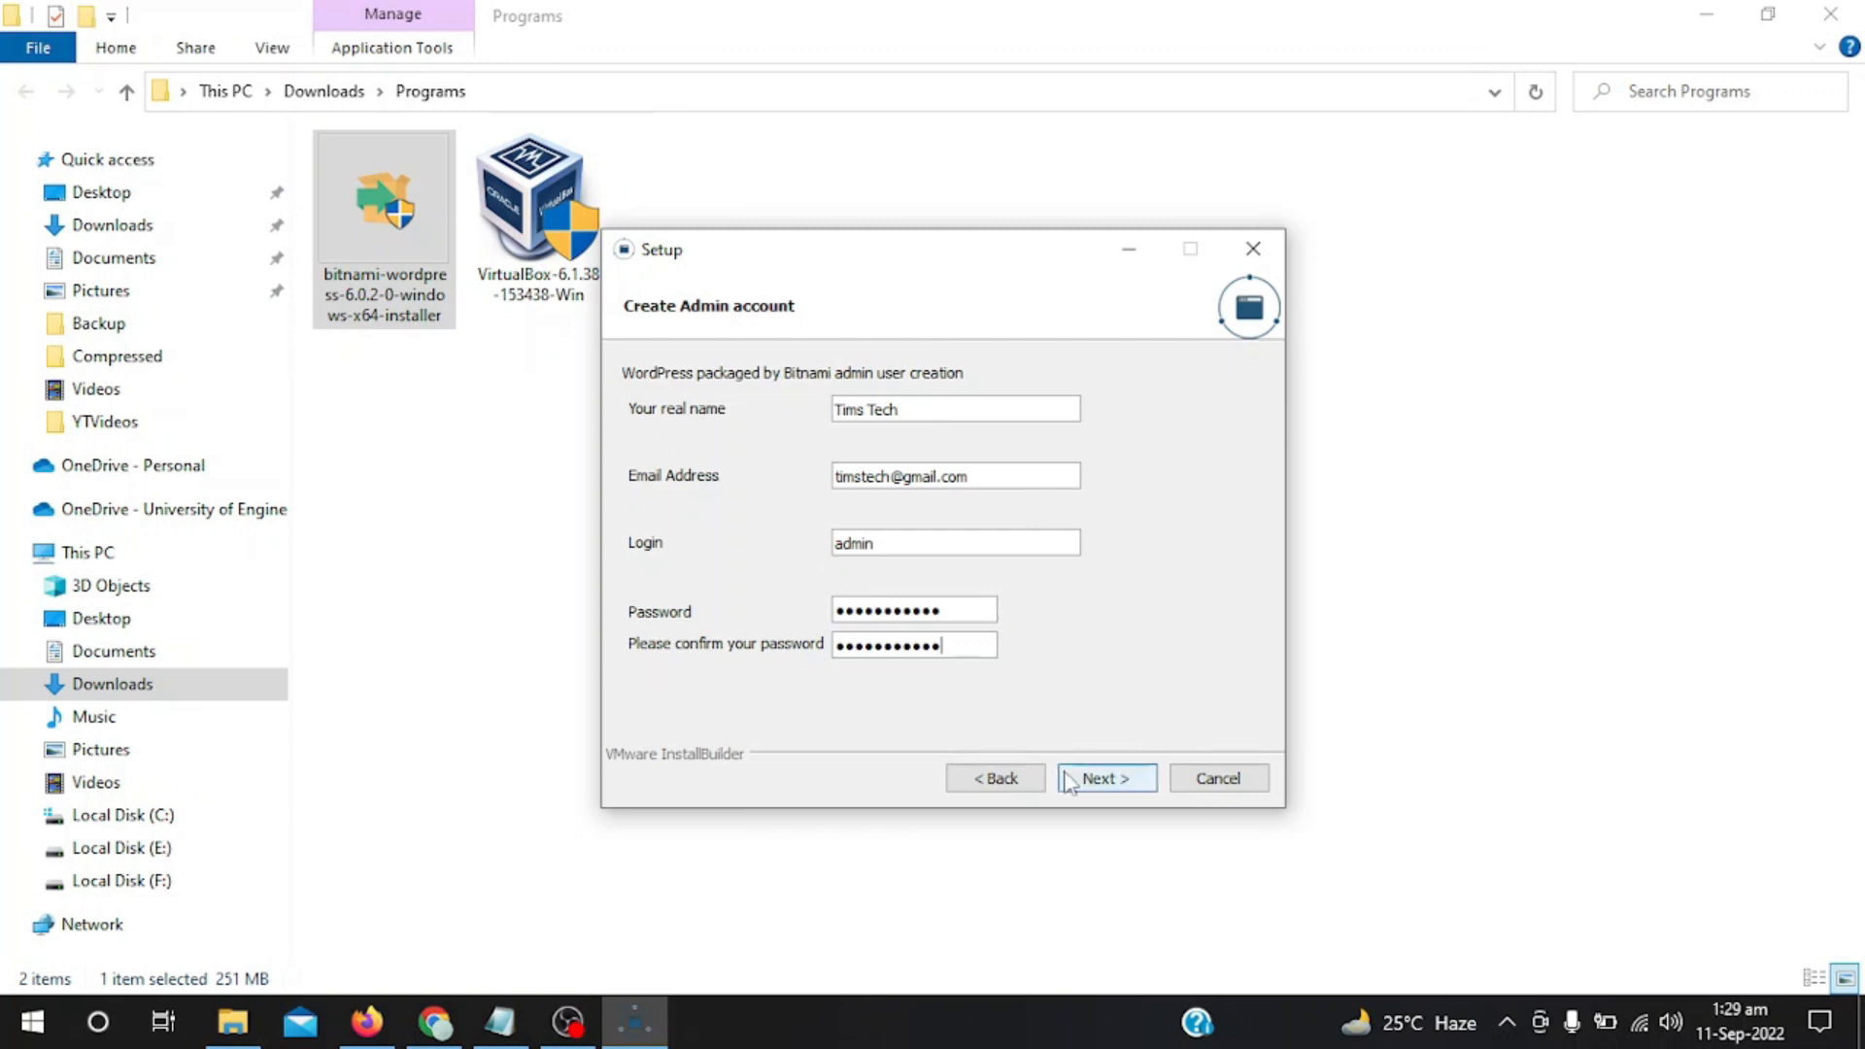
left_click(1093, 781)
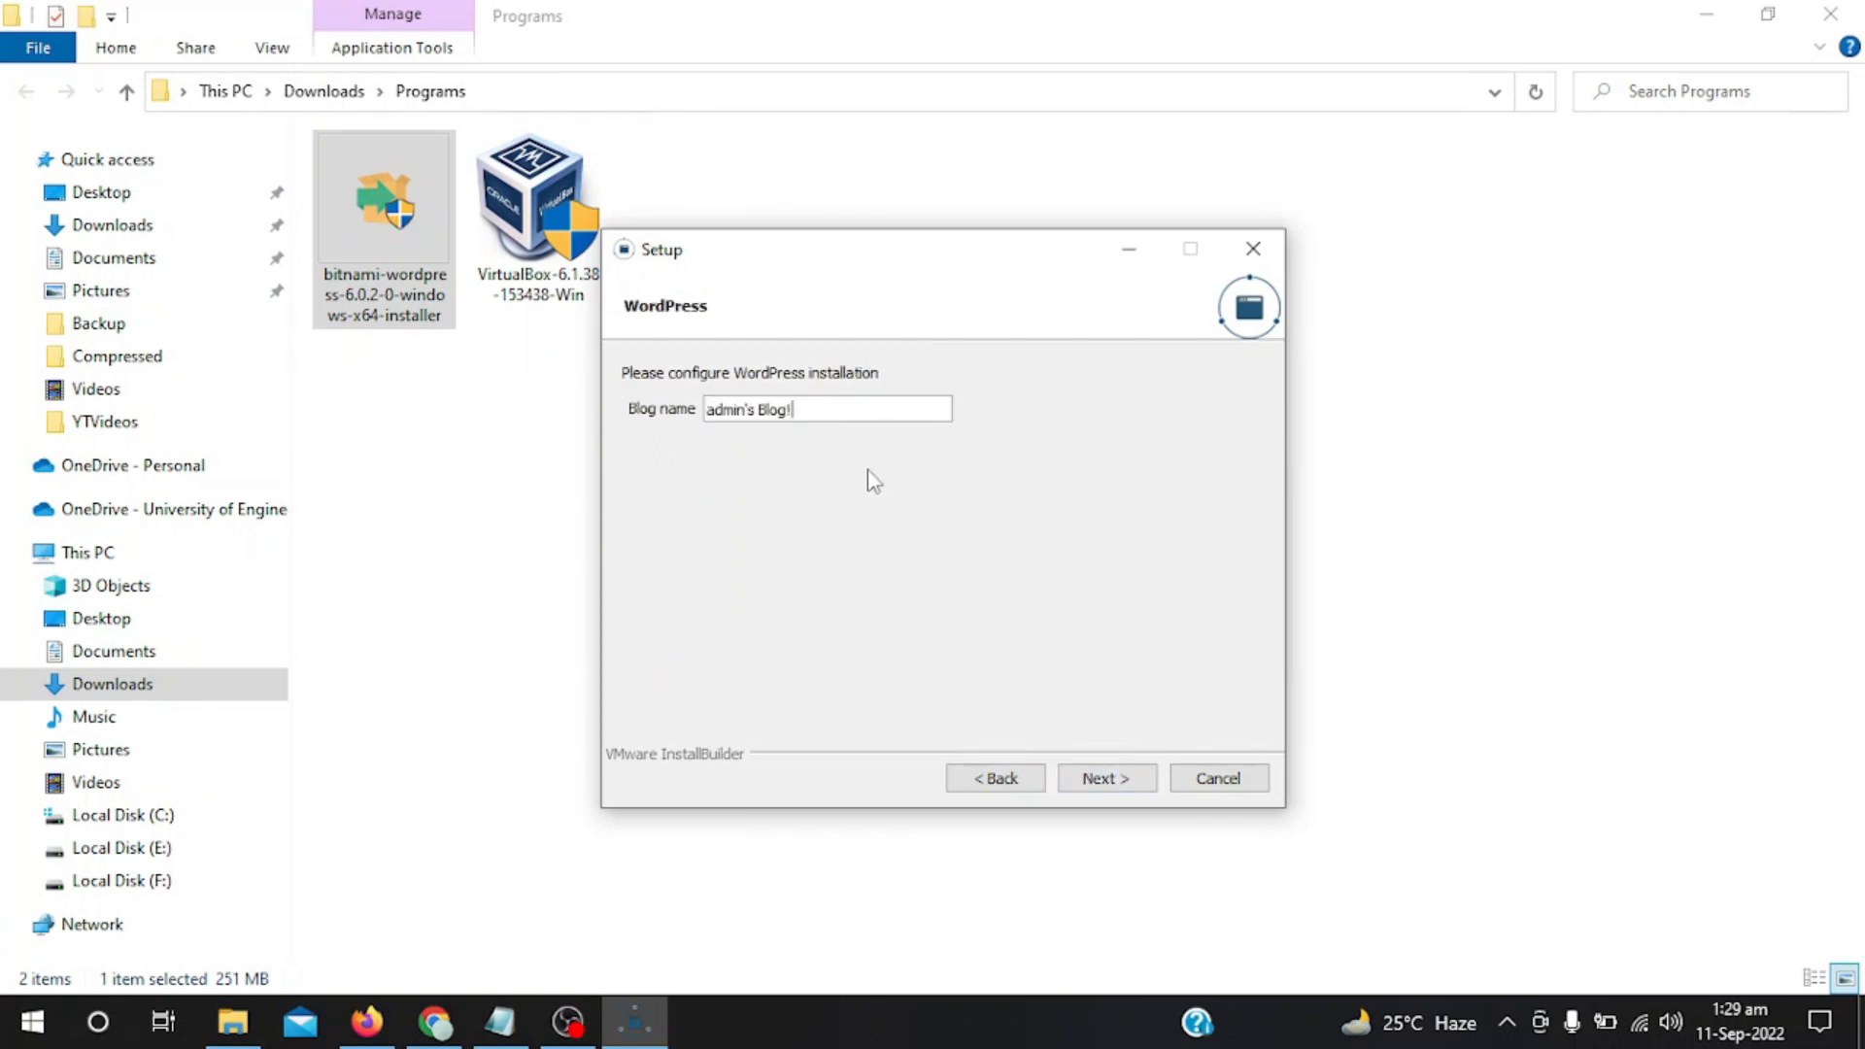
Replace the default 'admin's Blog!' name with the site owner's name.
left_click_drag(794, 409, 707, 413)
key("BackSpace")
type("lms")
type(" Tech")
left_click(1125, 776)
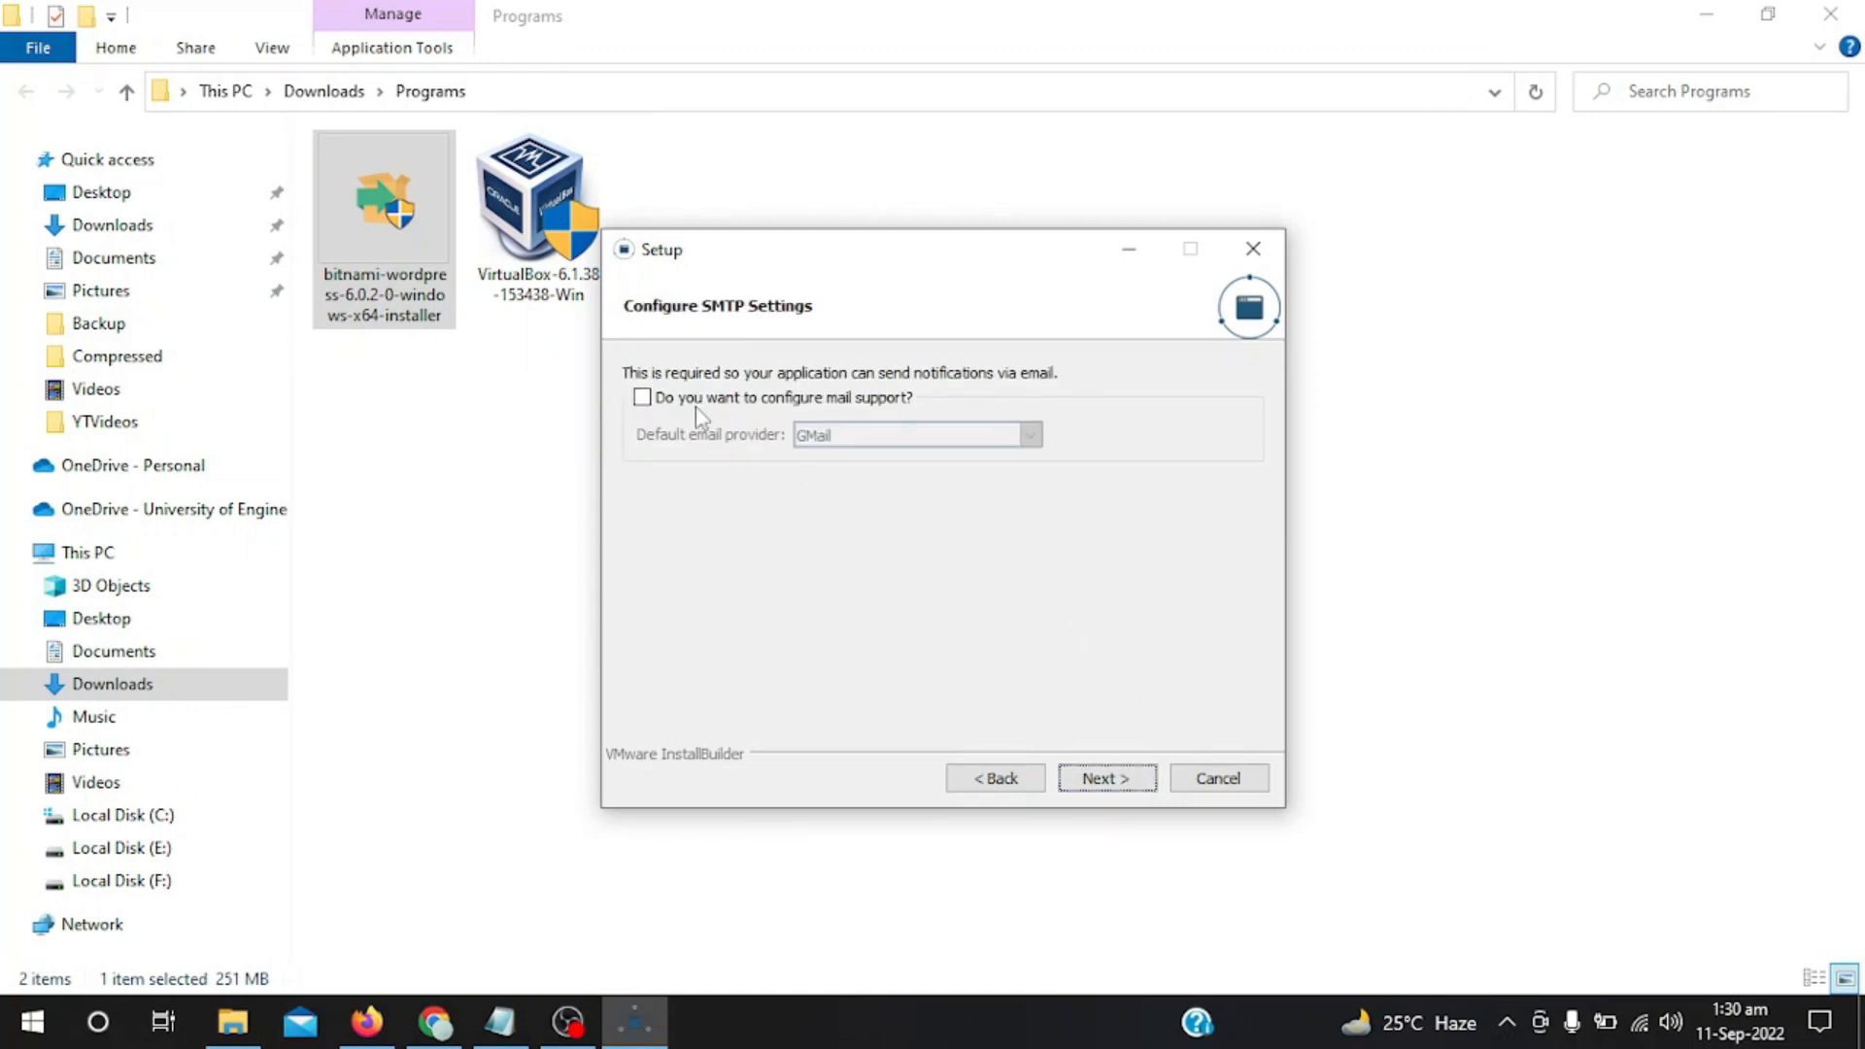
Leave mail support turned off and advance to the Ready to Install step.
left_click(744, 400)
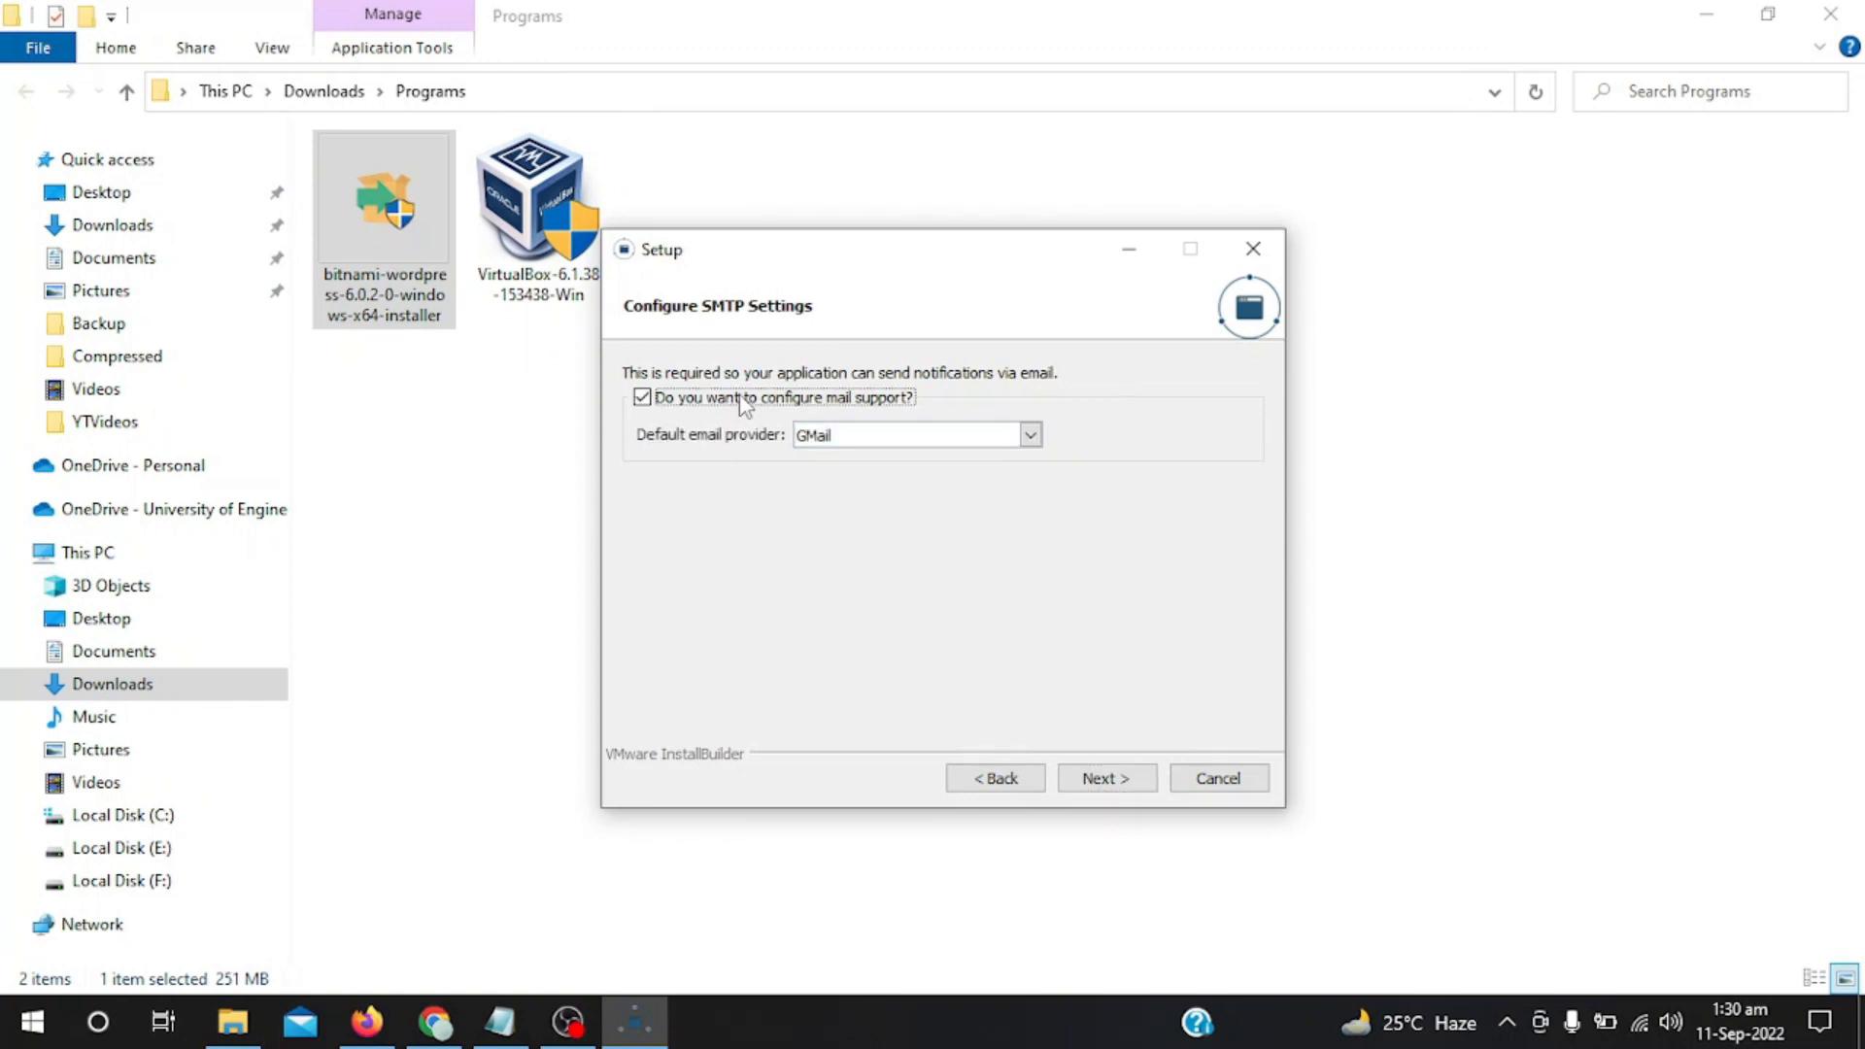
left_click(874, 436)
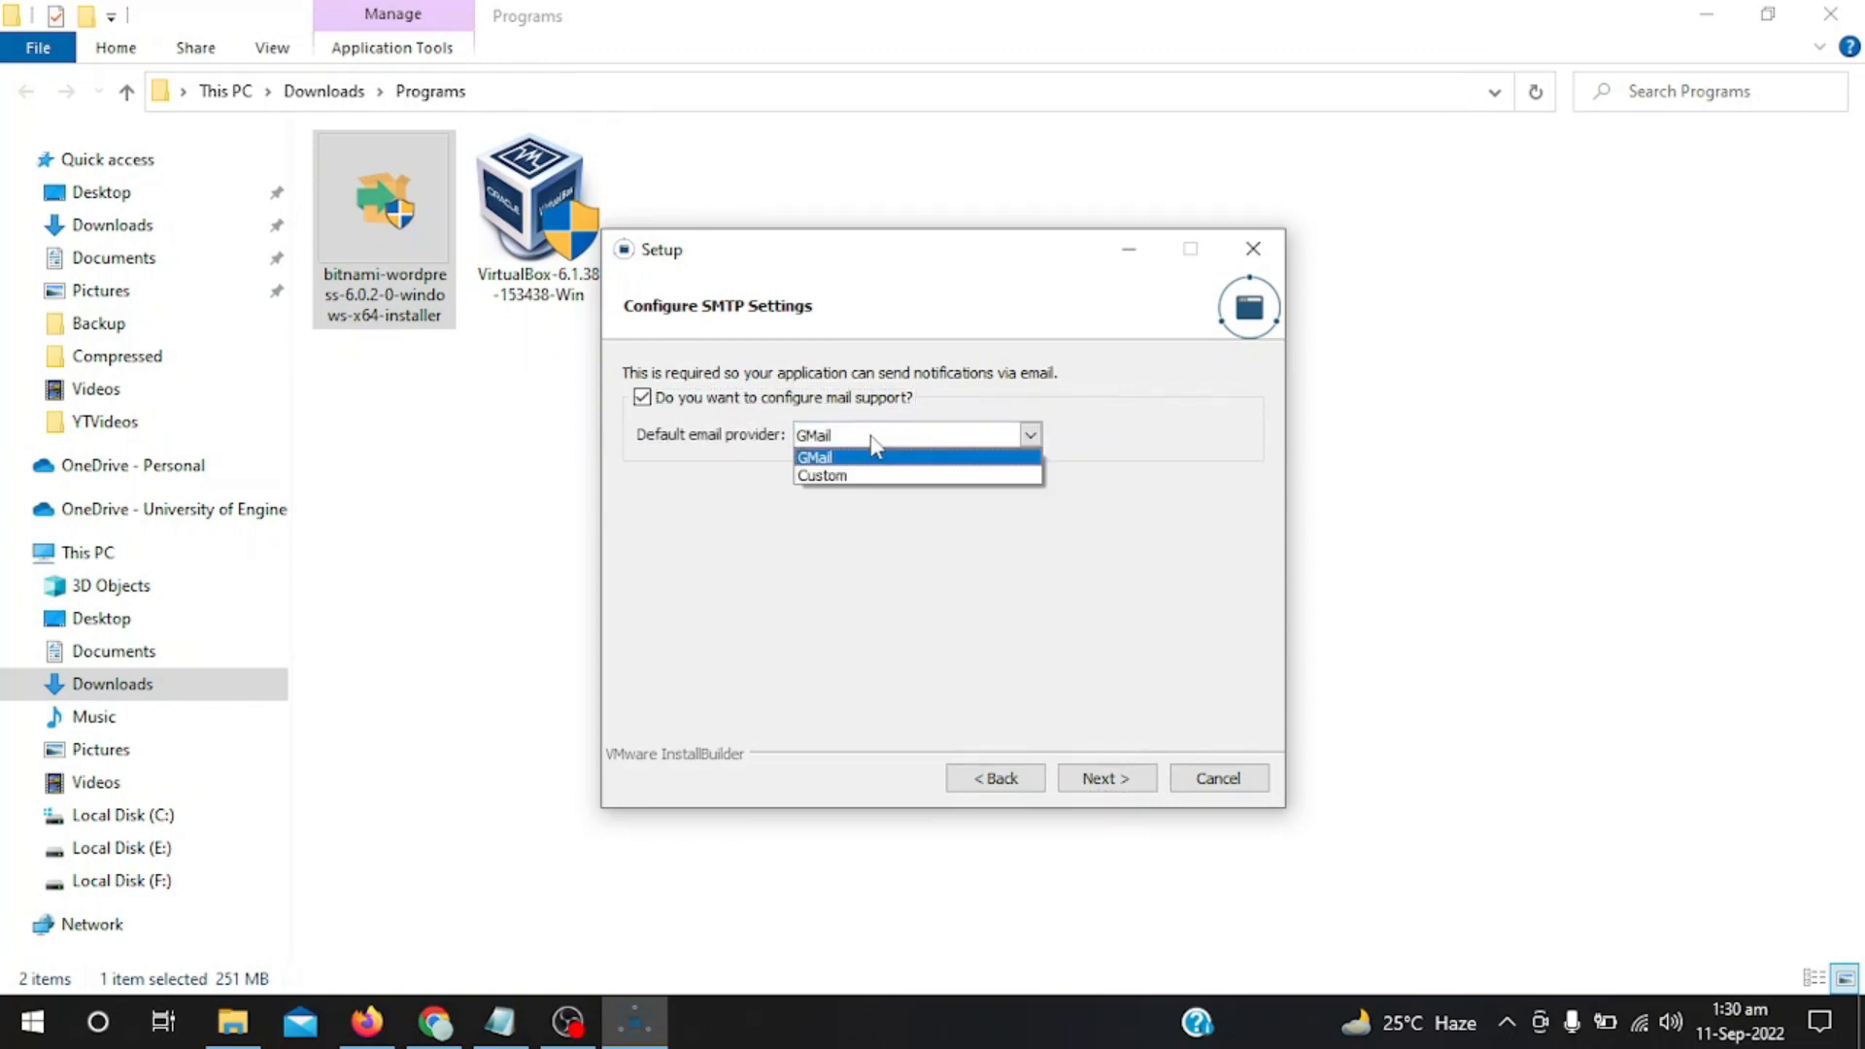
left_click(873, 443)
left_click(722, 401)
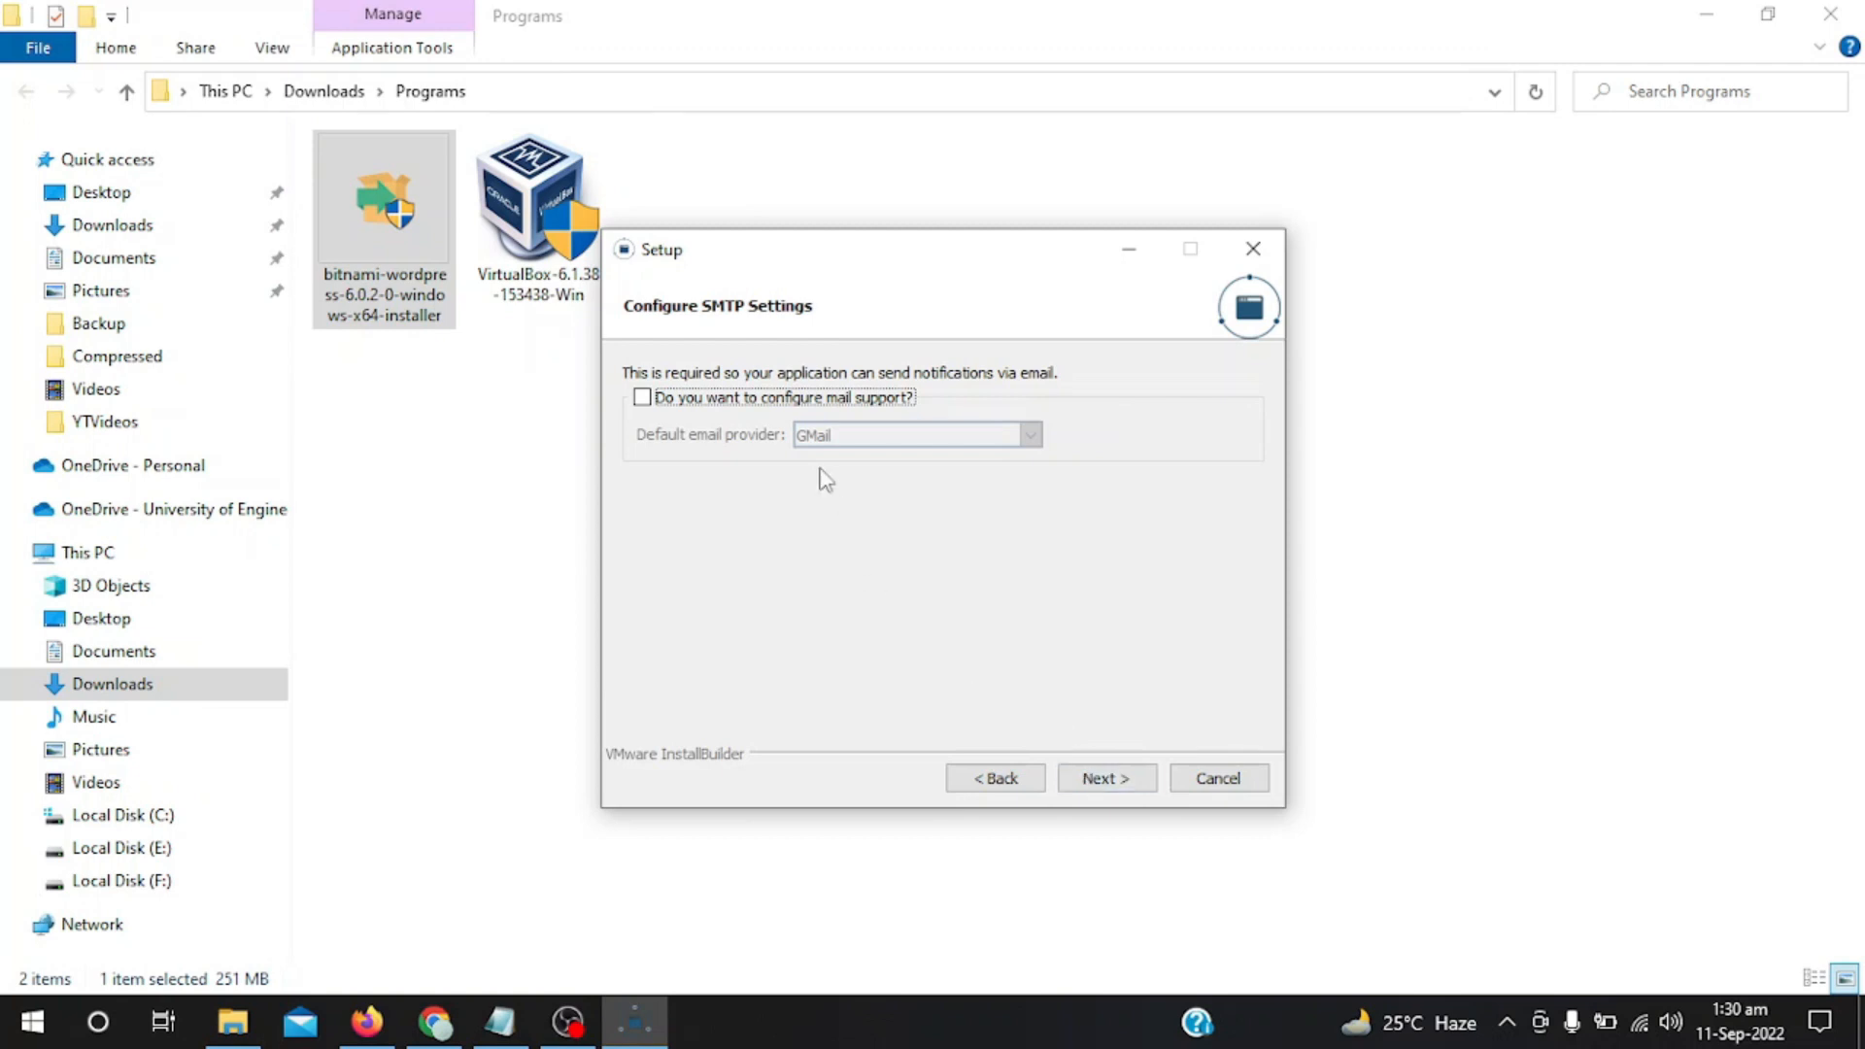
left_click(746, 402)
key("space")
left_click(1107, 783)
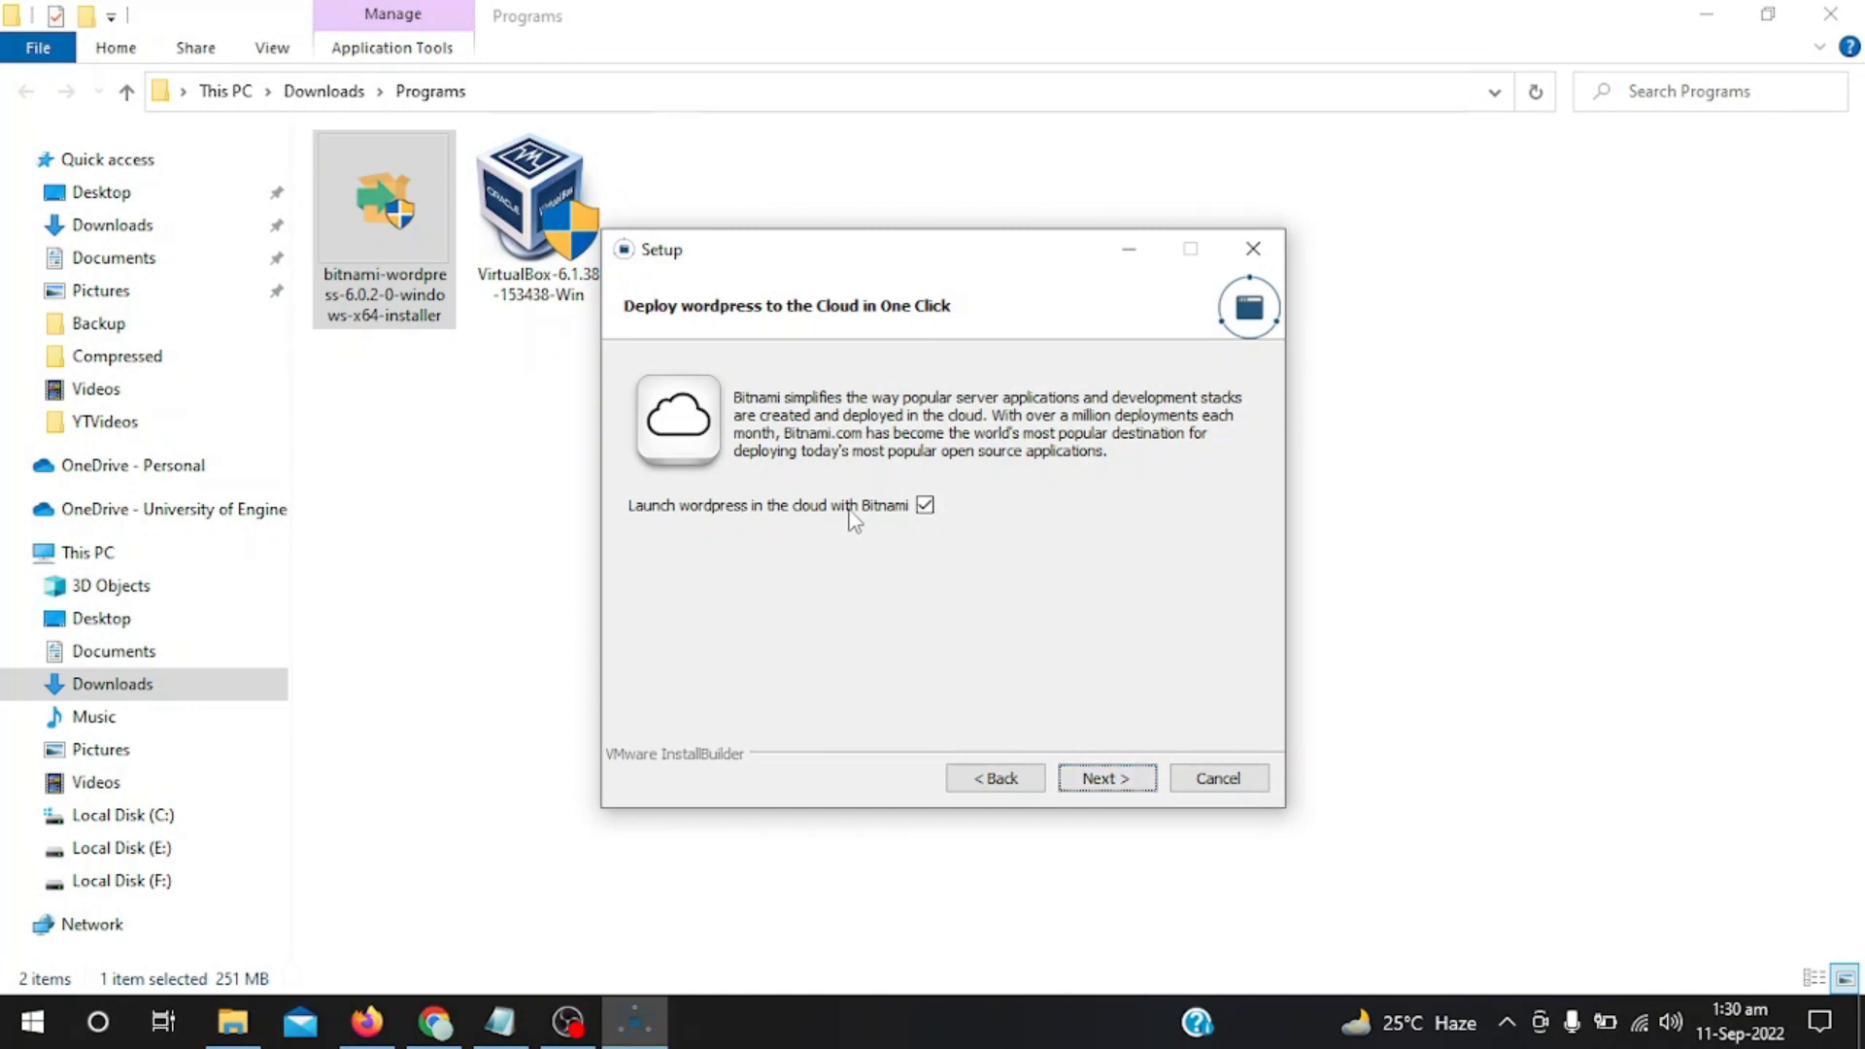
left_click(1100, 777)
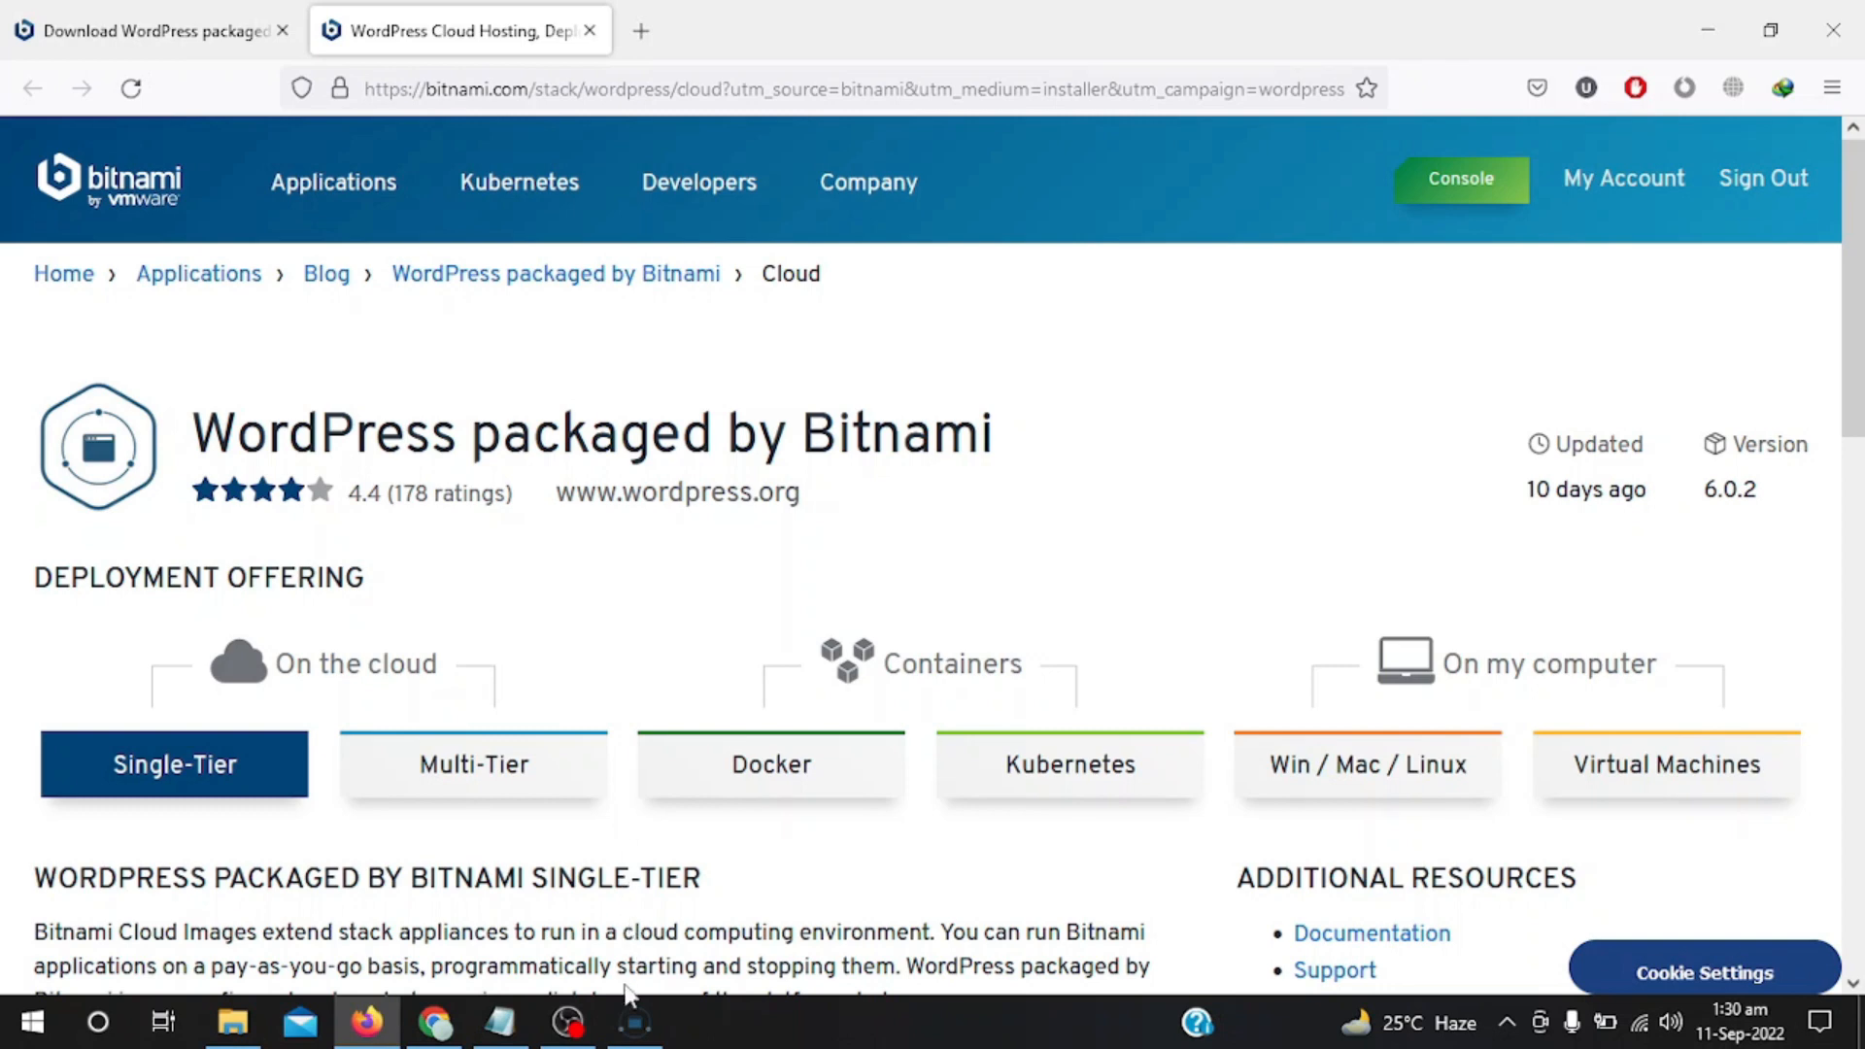
Bring the Bitnami Setup window back in front of the Cloud Hosting page.
left_click(634, 1022)
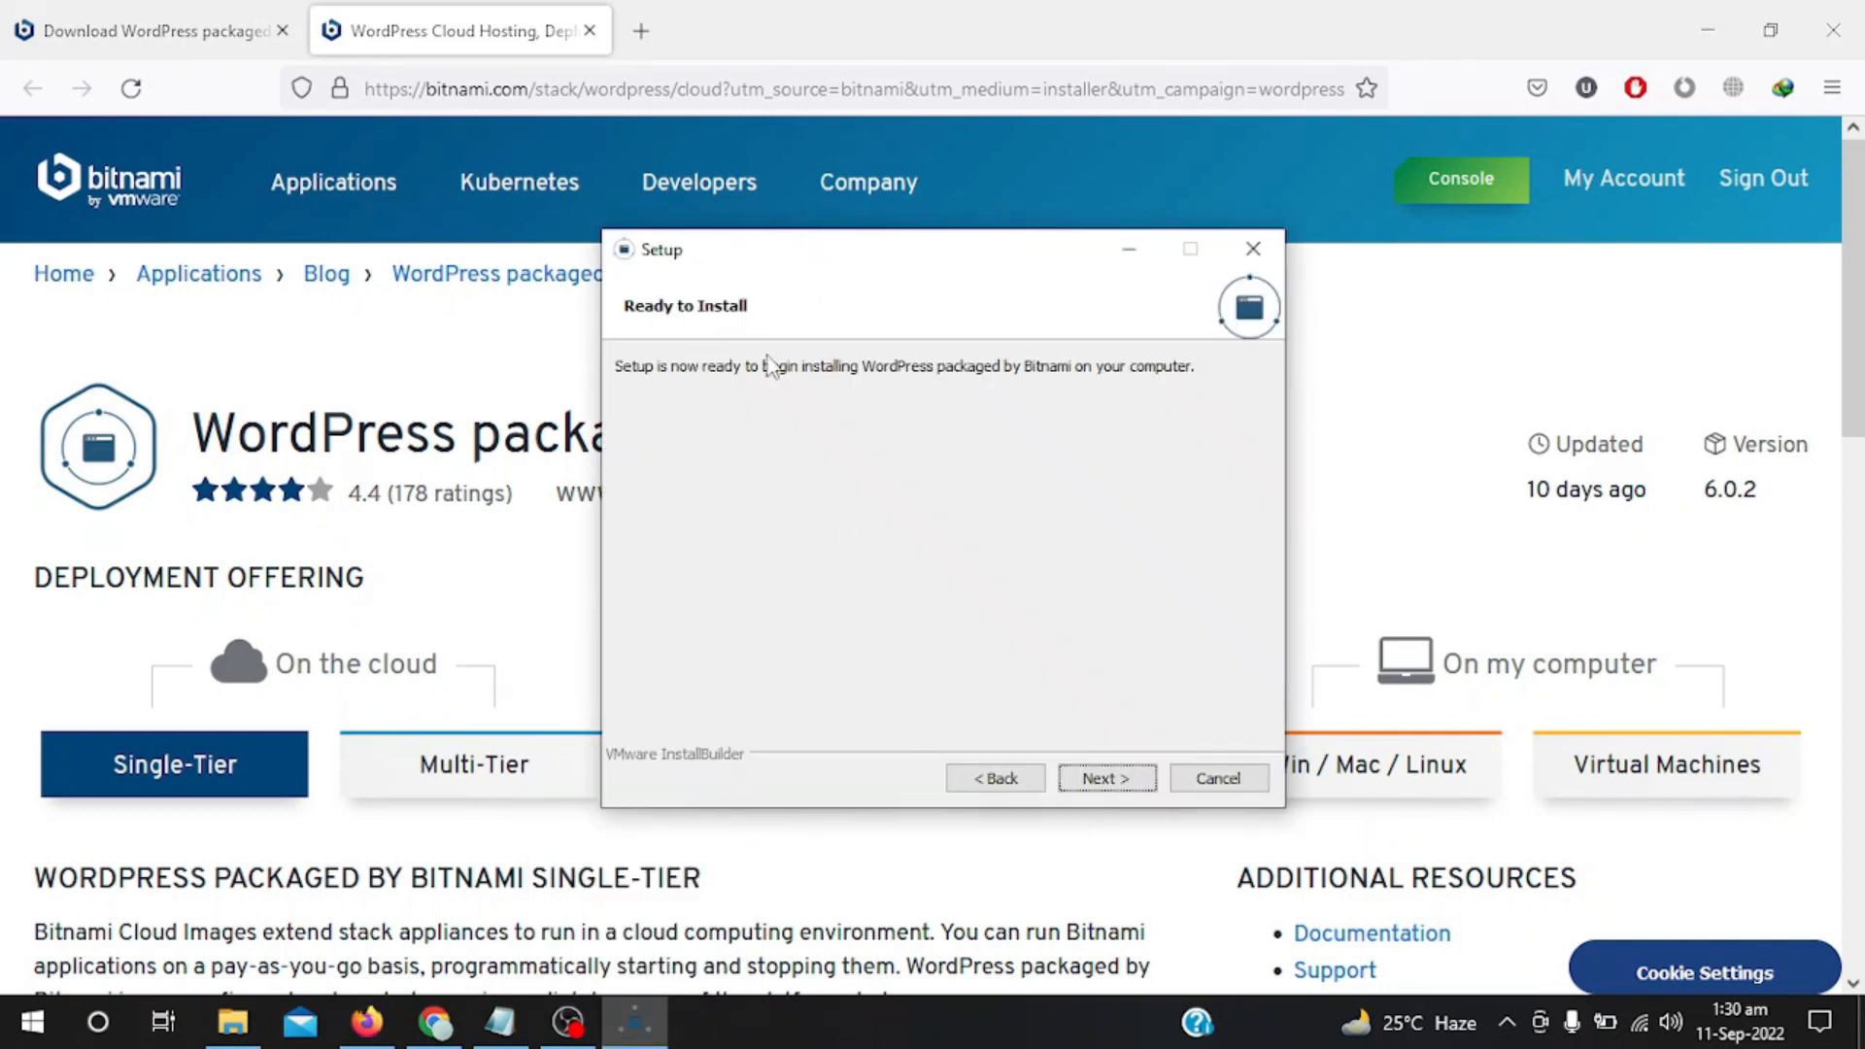
Start the WordPress installation from the Ready to Install page.
left_click(1102, 780)
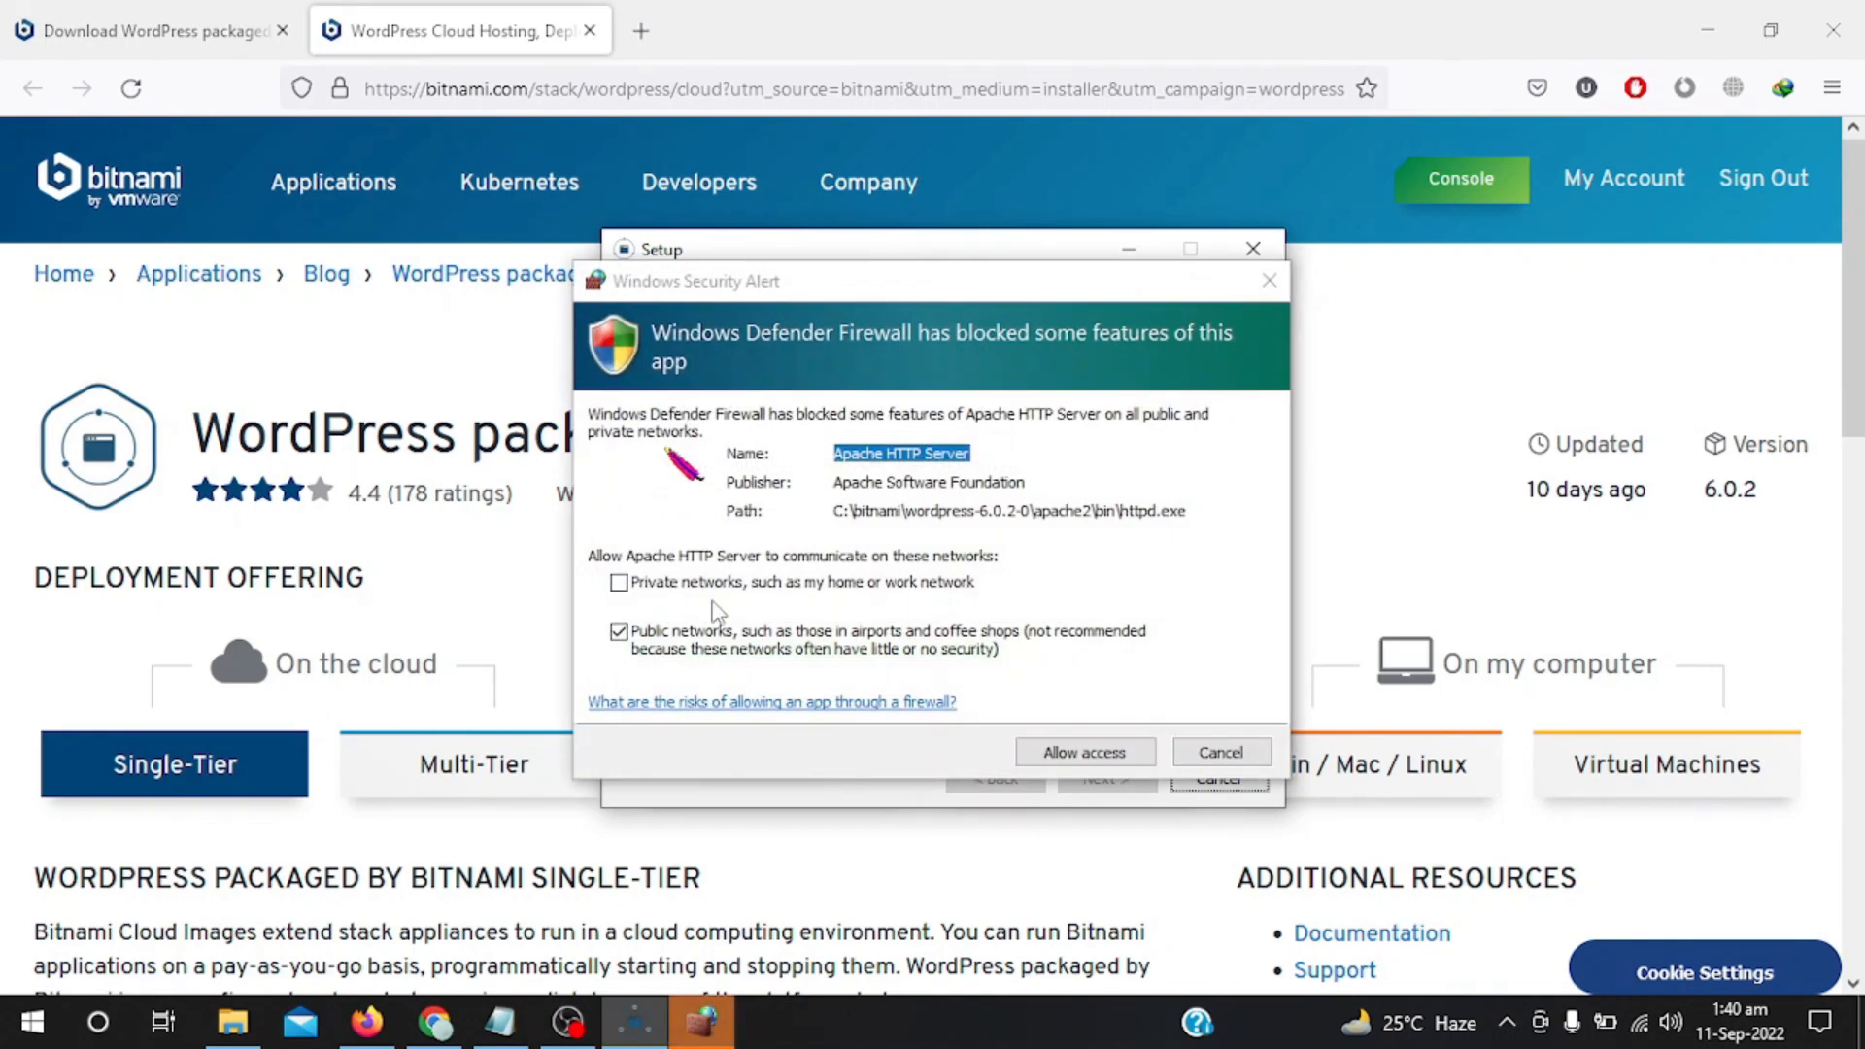
Allow Apache HTTP Server through the firewall from the security alert.
left_click(1081, 758)
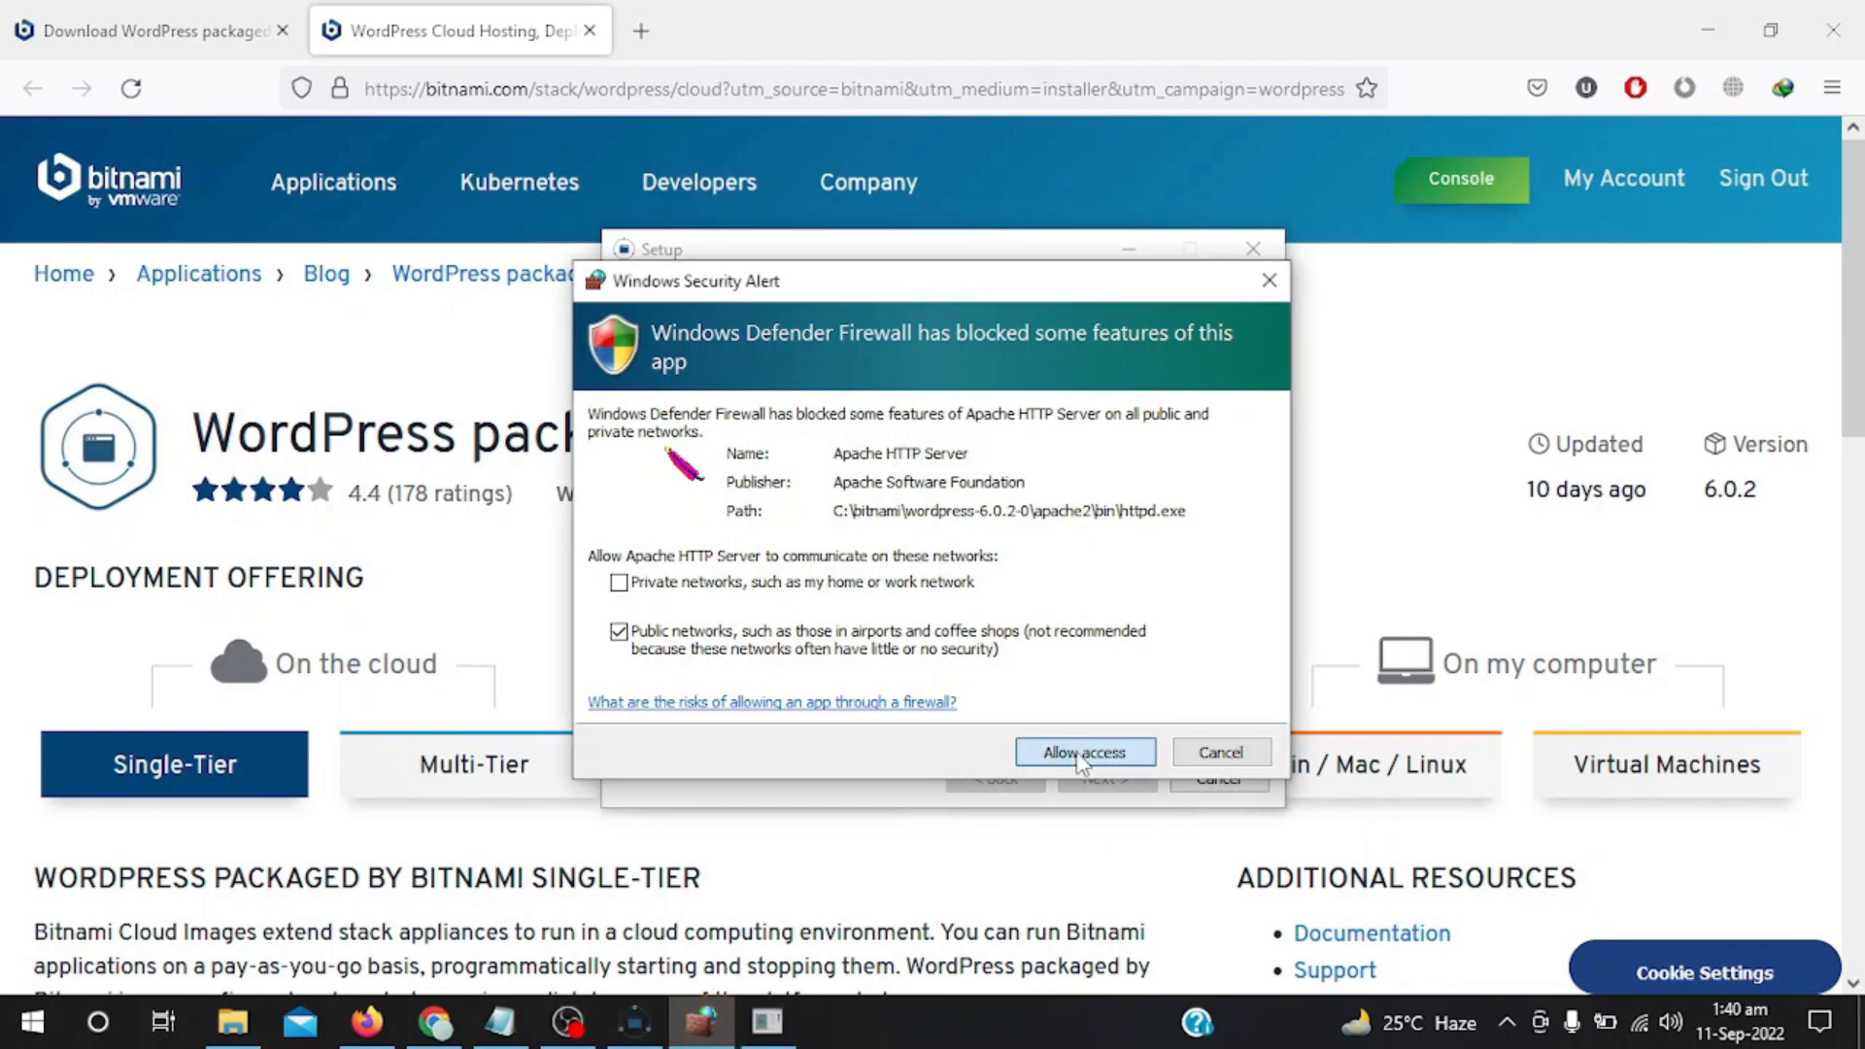
left_click(1081, 756)
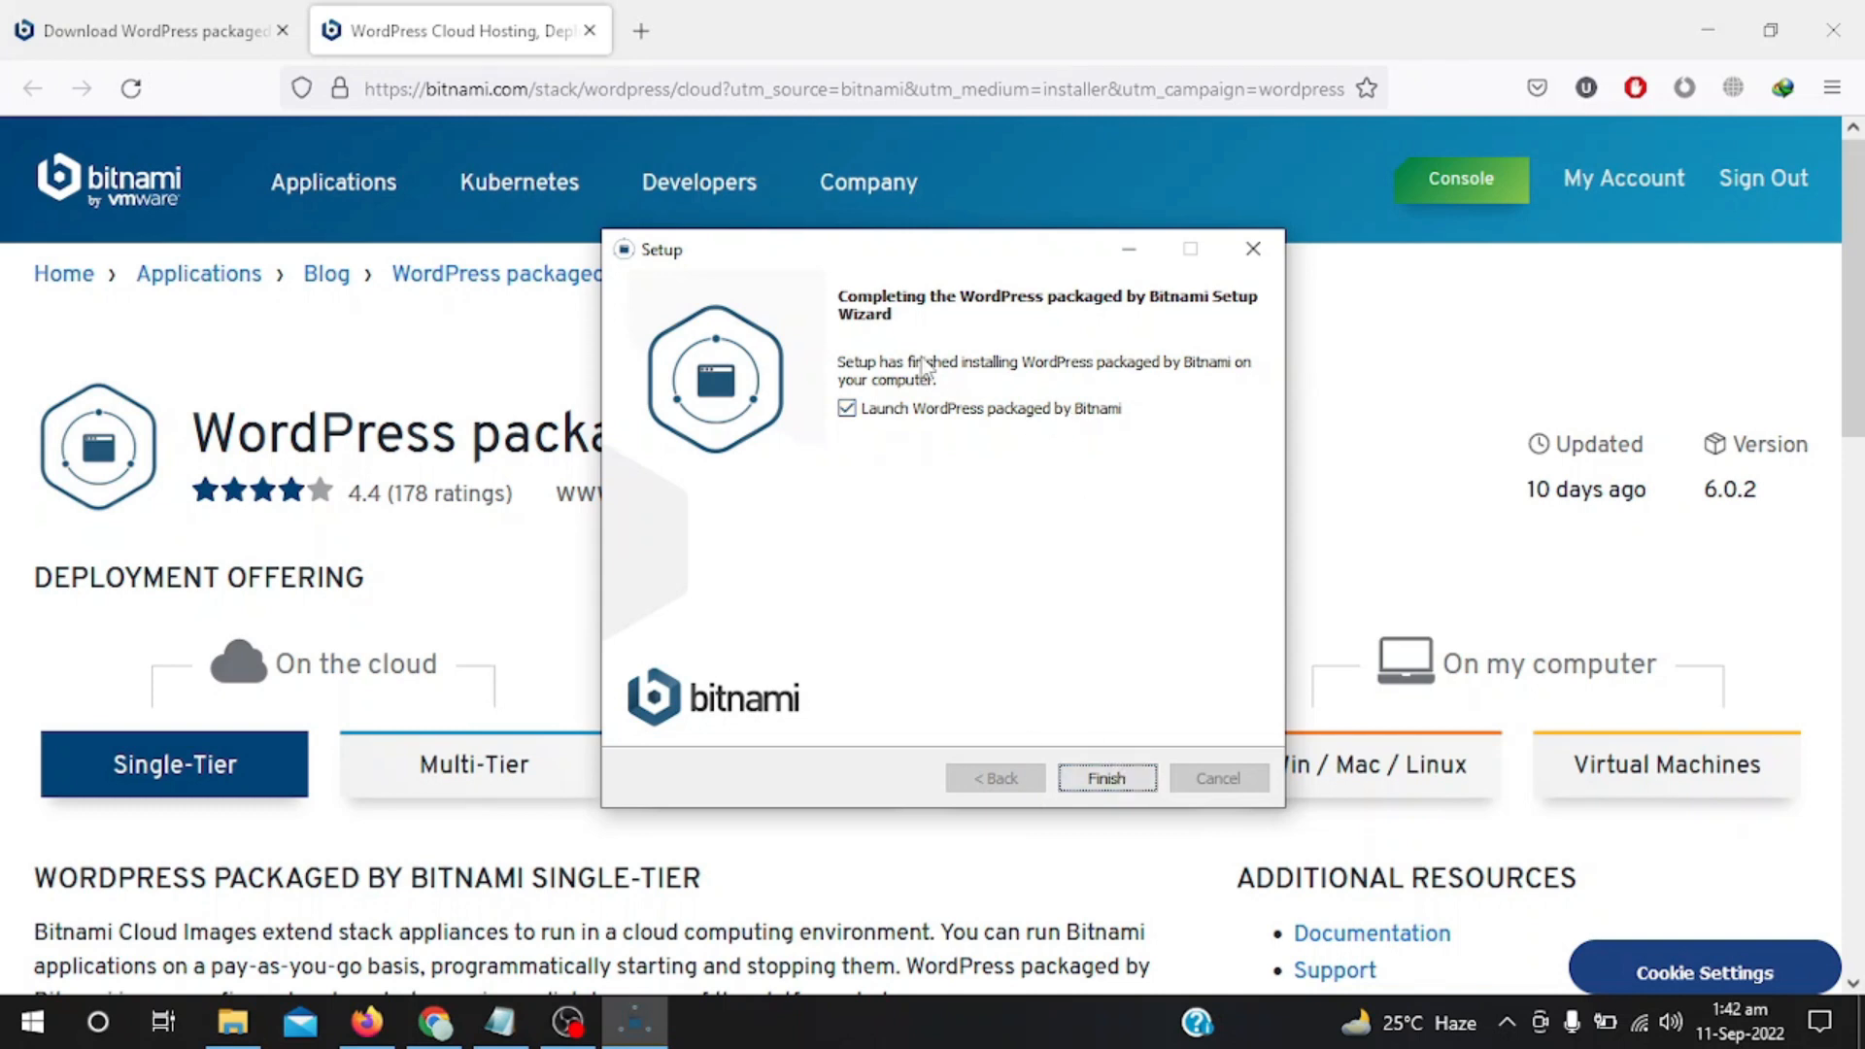
Finish setup with Launch WordPress ticked and open the new site at 127.0.0.1/wordpress.
left_click(846, 408)
left_click(846, 408)
left_click(1107, 778)
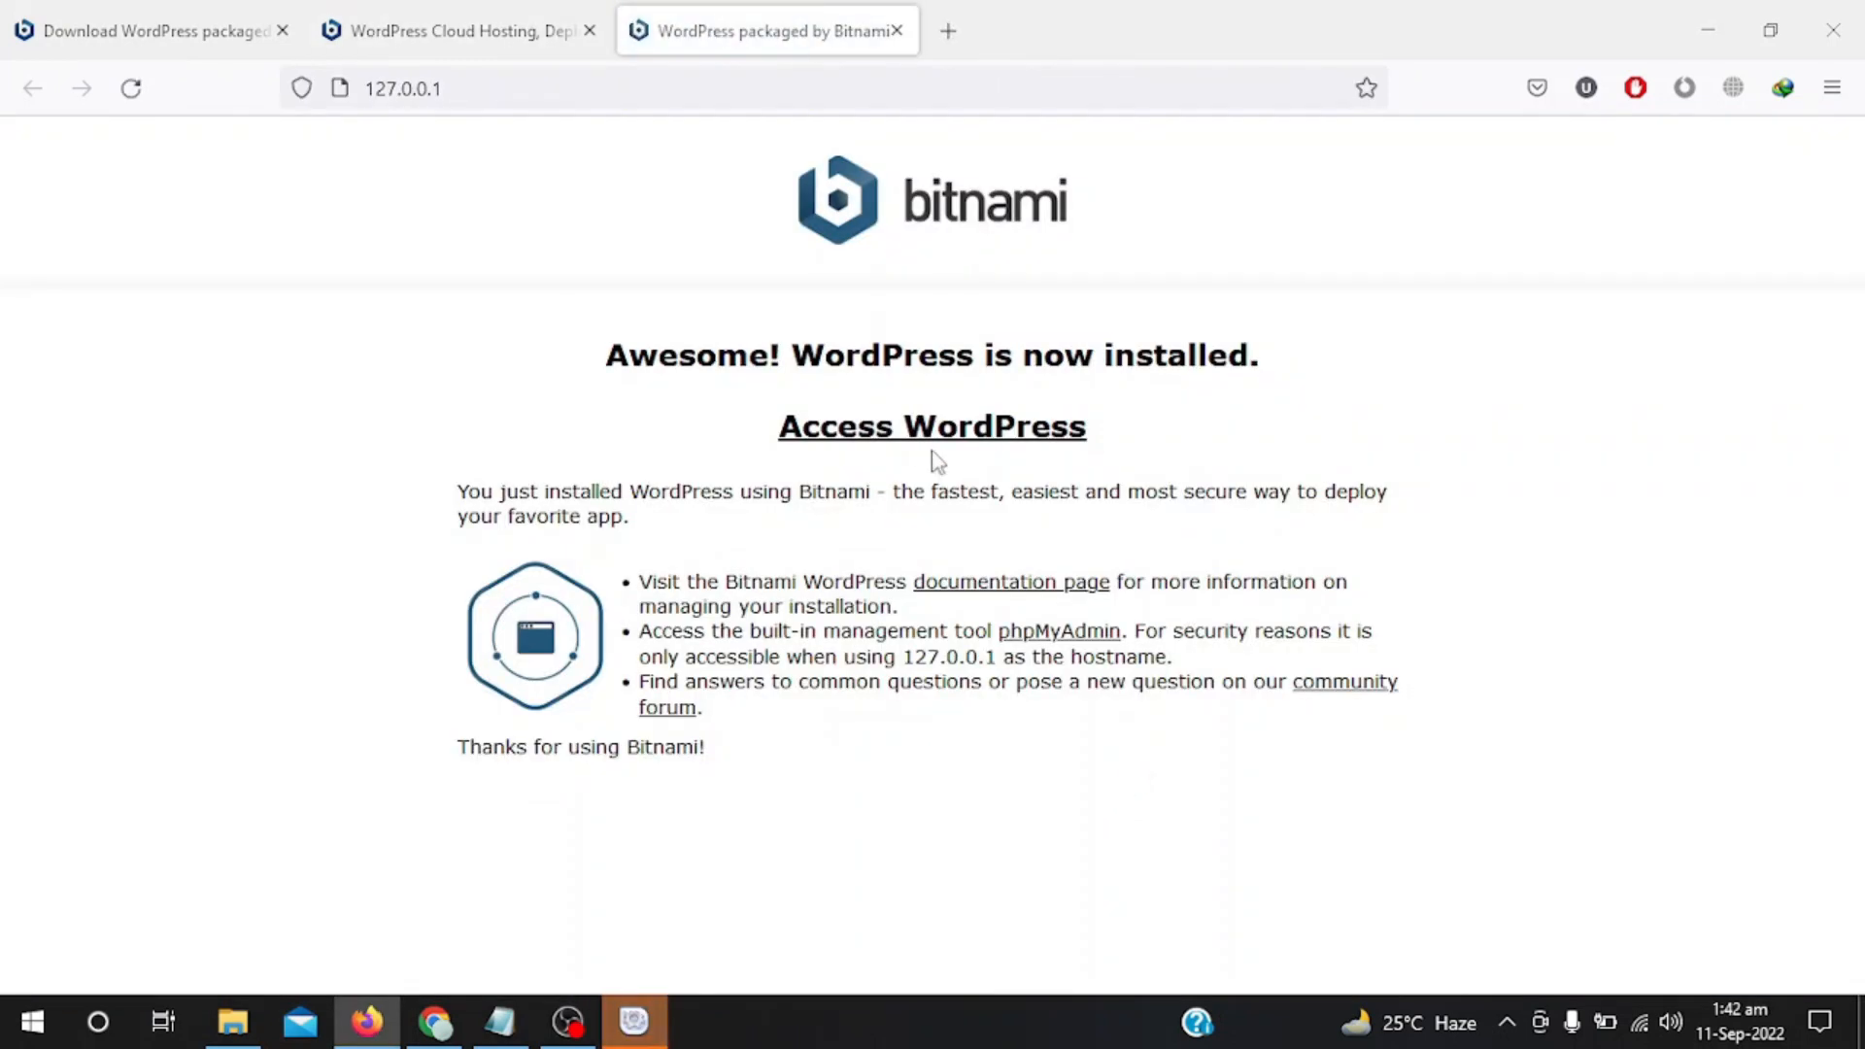
left_click(873, 432)
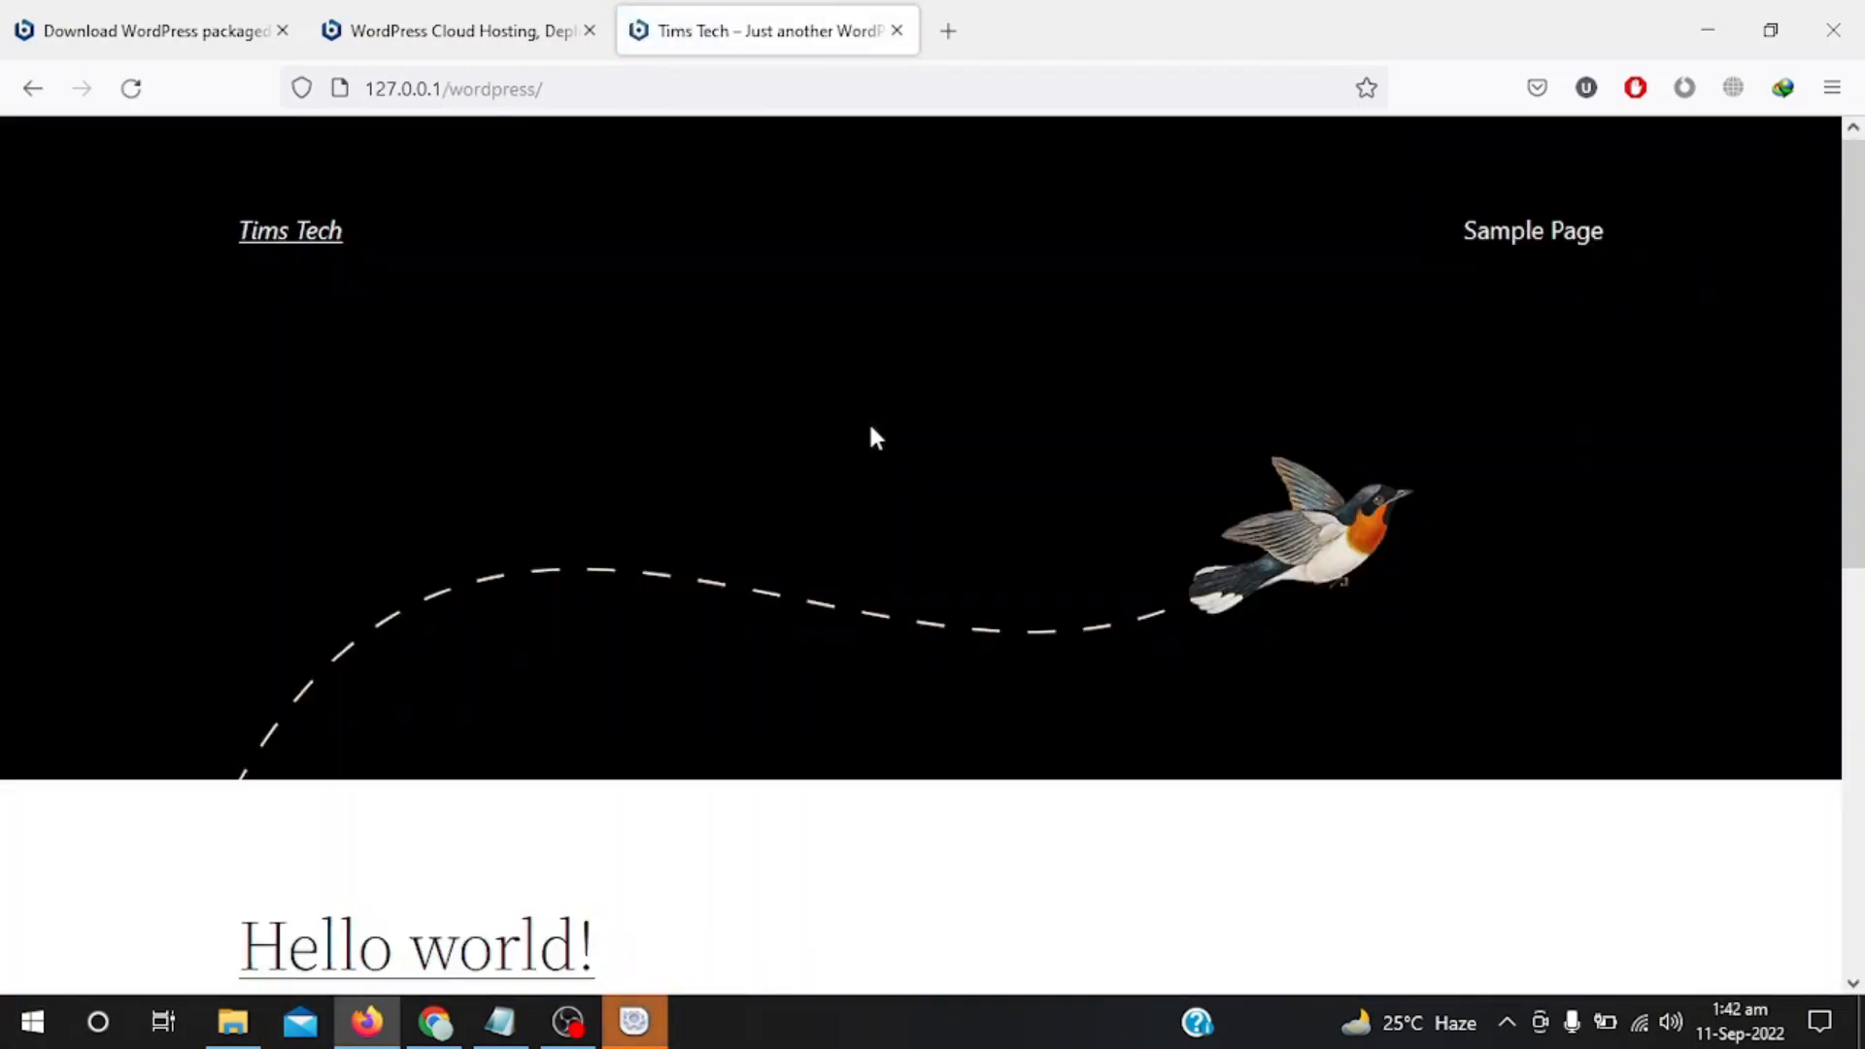
Scroll the 127.0.0.1/wordpress home page down to the Hello world! post and back up.
scroll(871, 437, "down", 8)
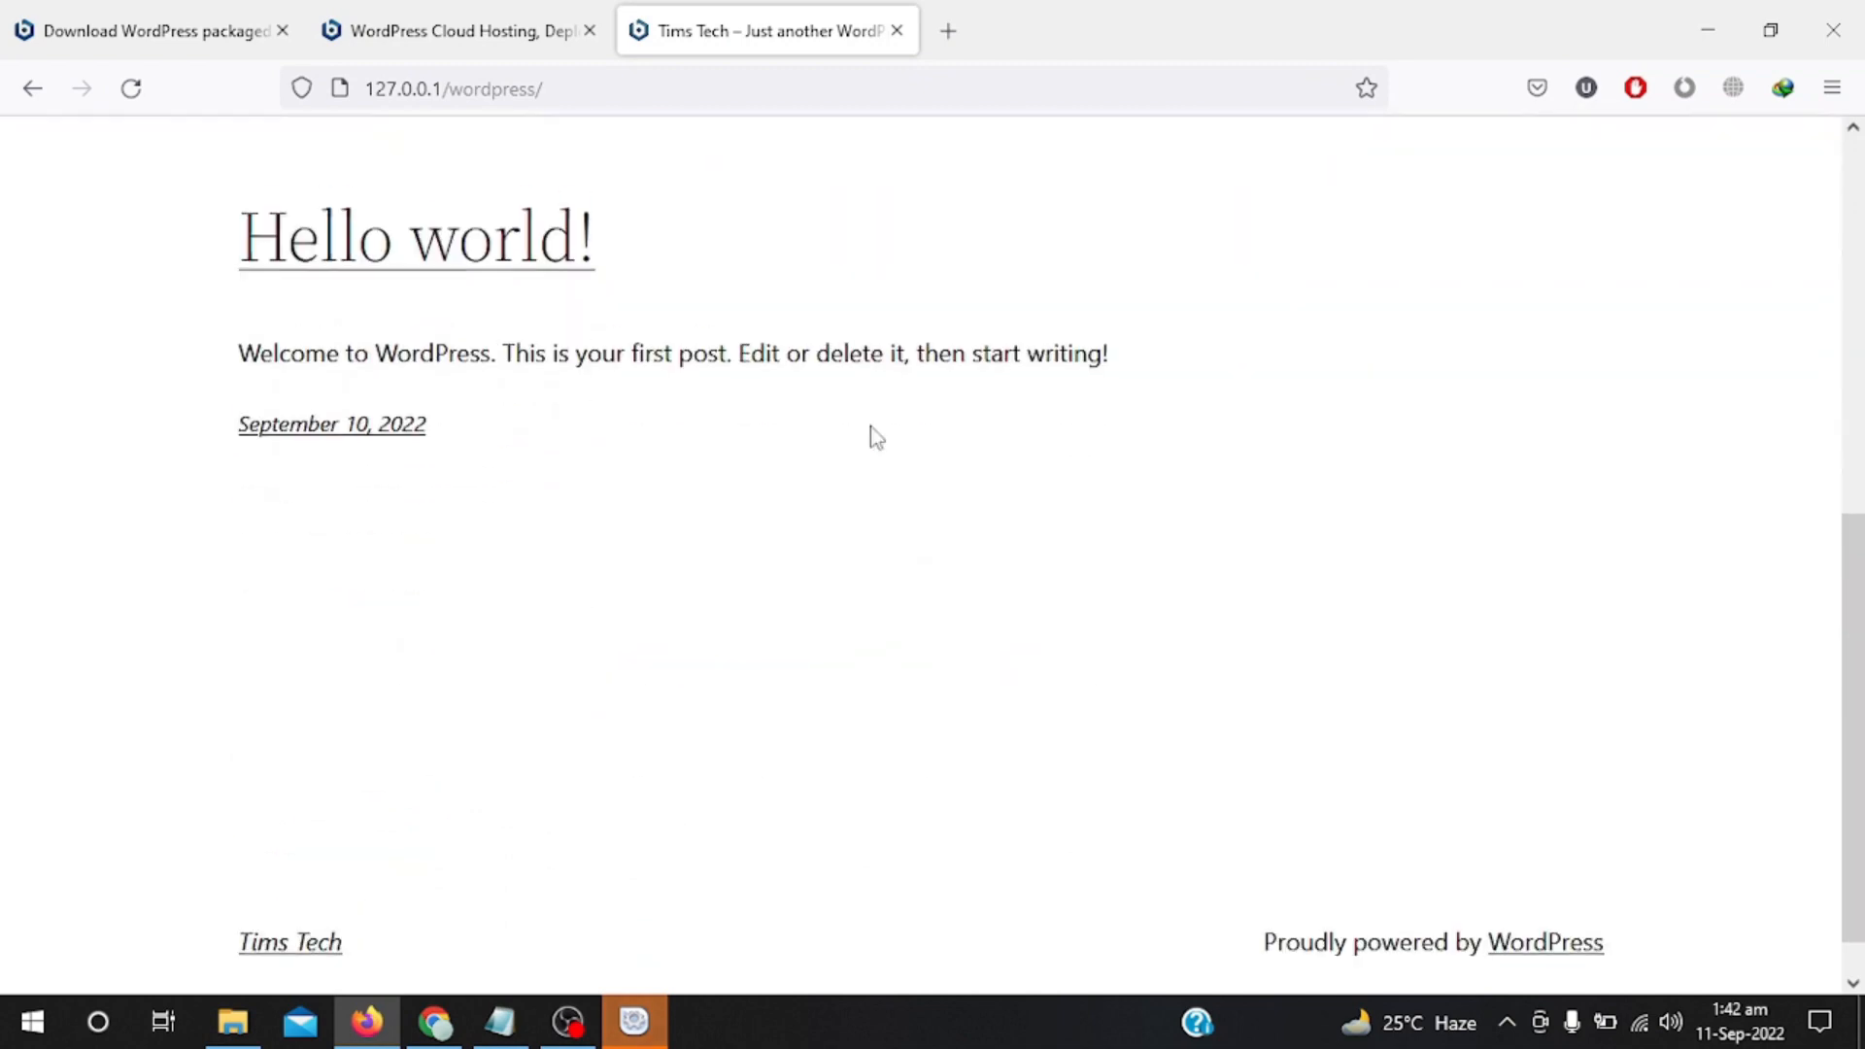
scroll(872, 432, "up", 5)
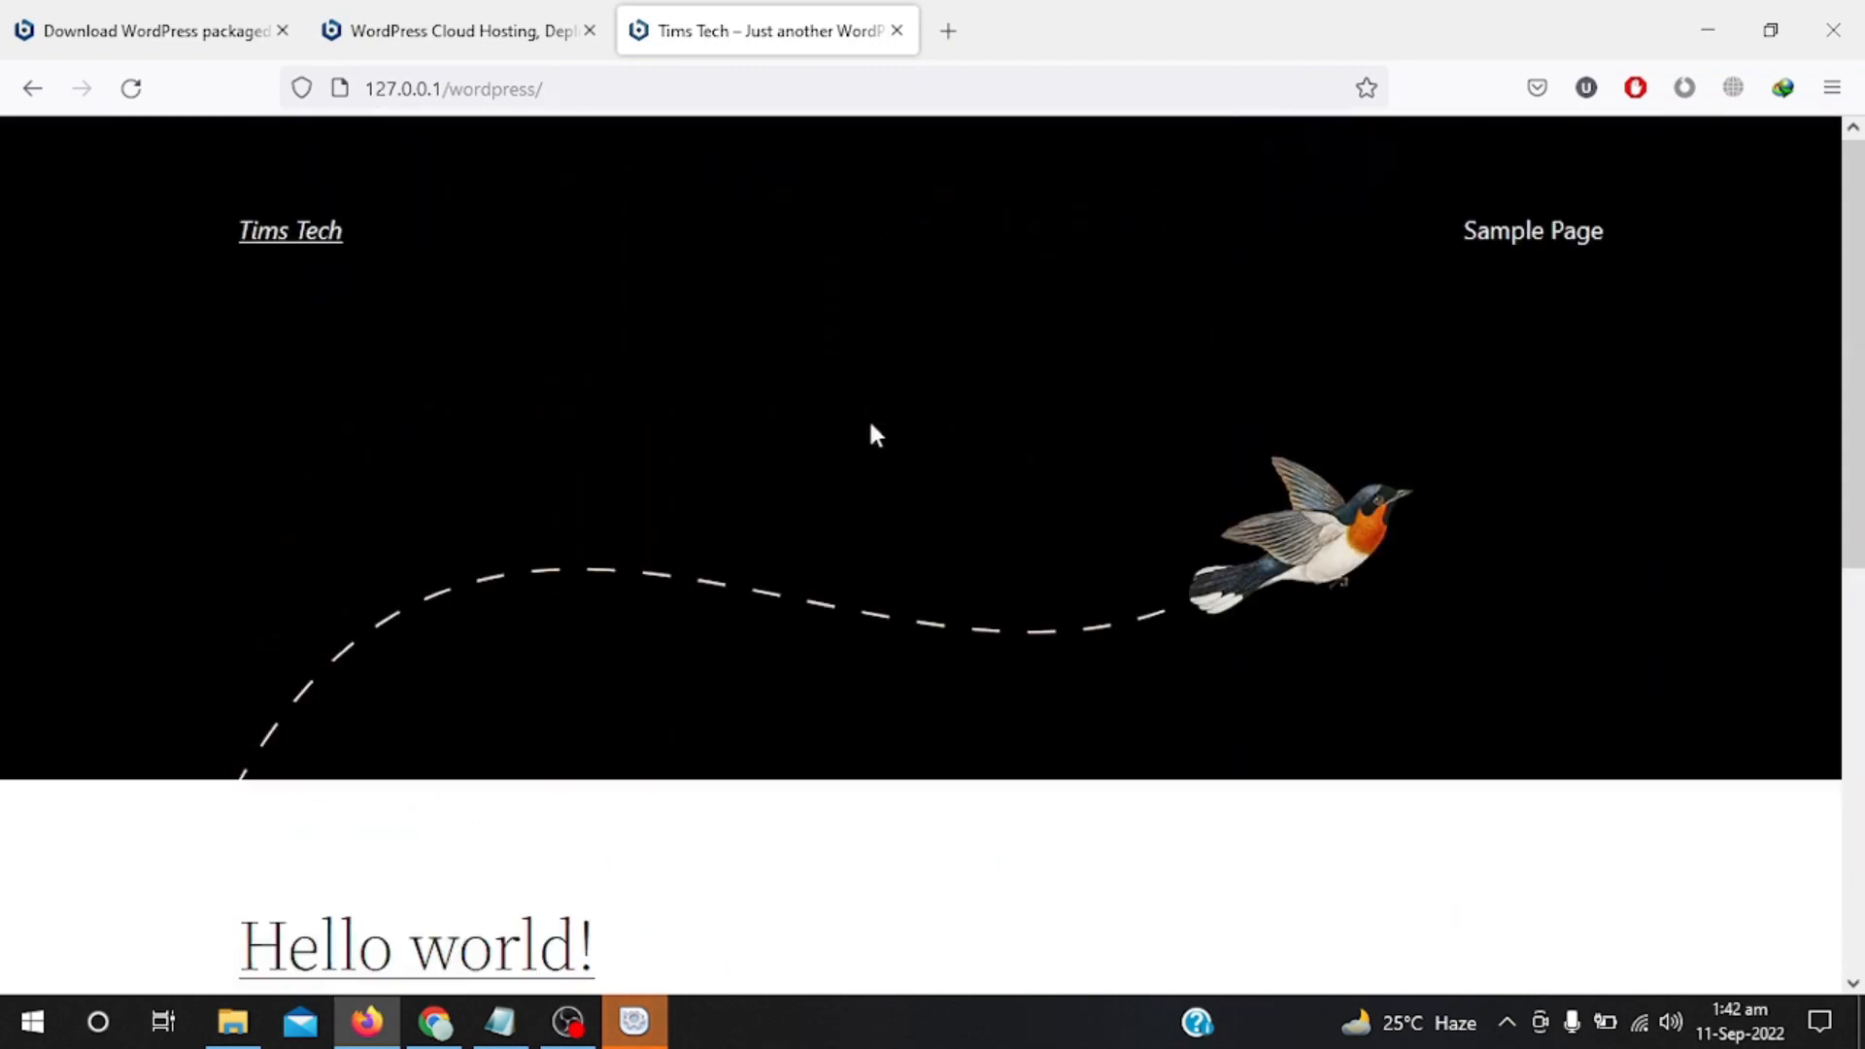
scroll(871, 427, "down", 1)
scroll(871, 427, "up", 1)
scroll(1128, 495, "down", 2)
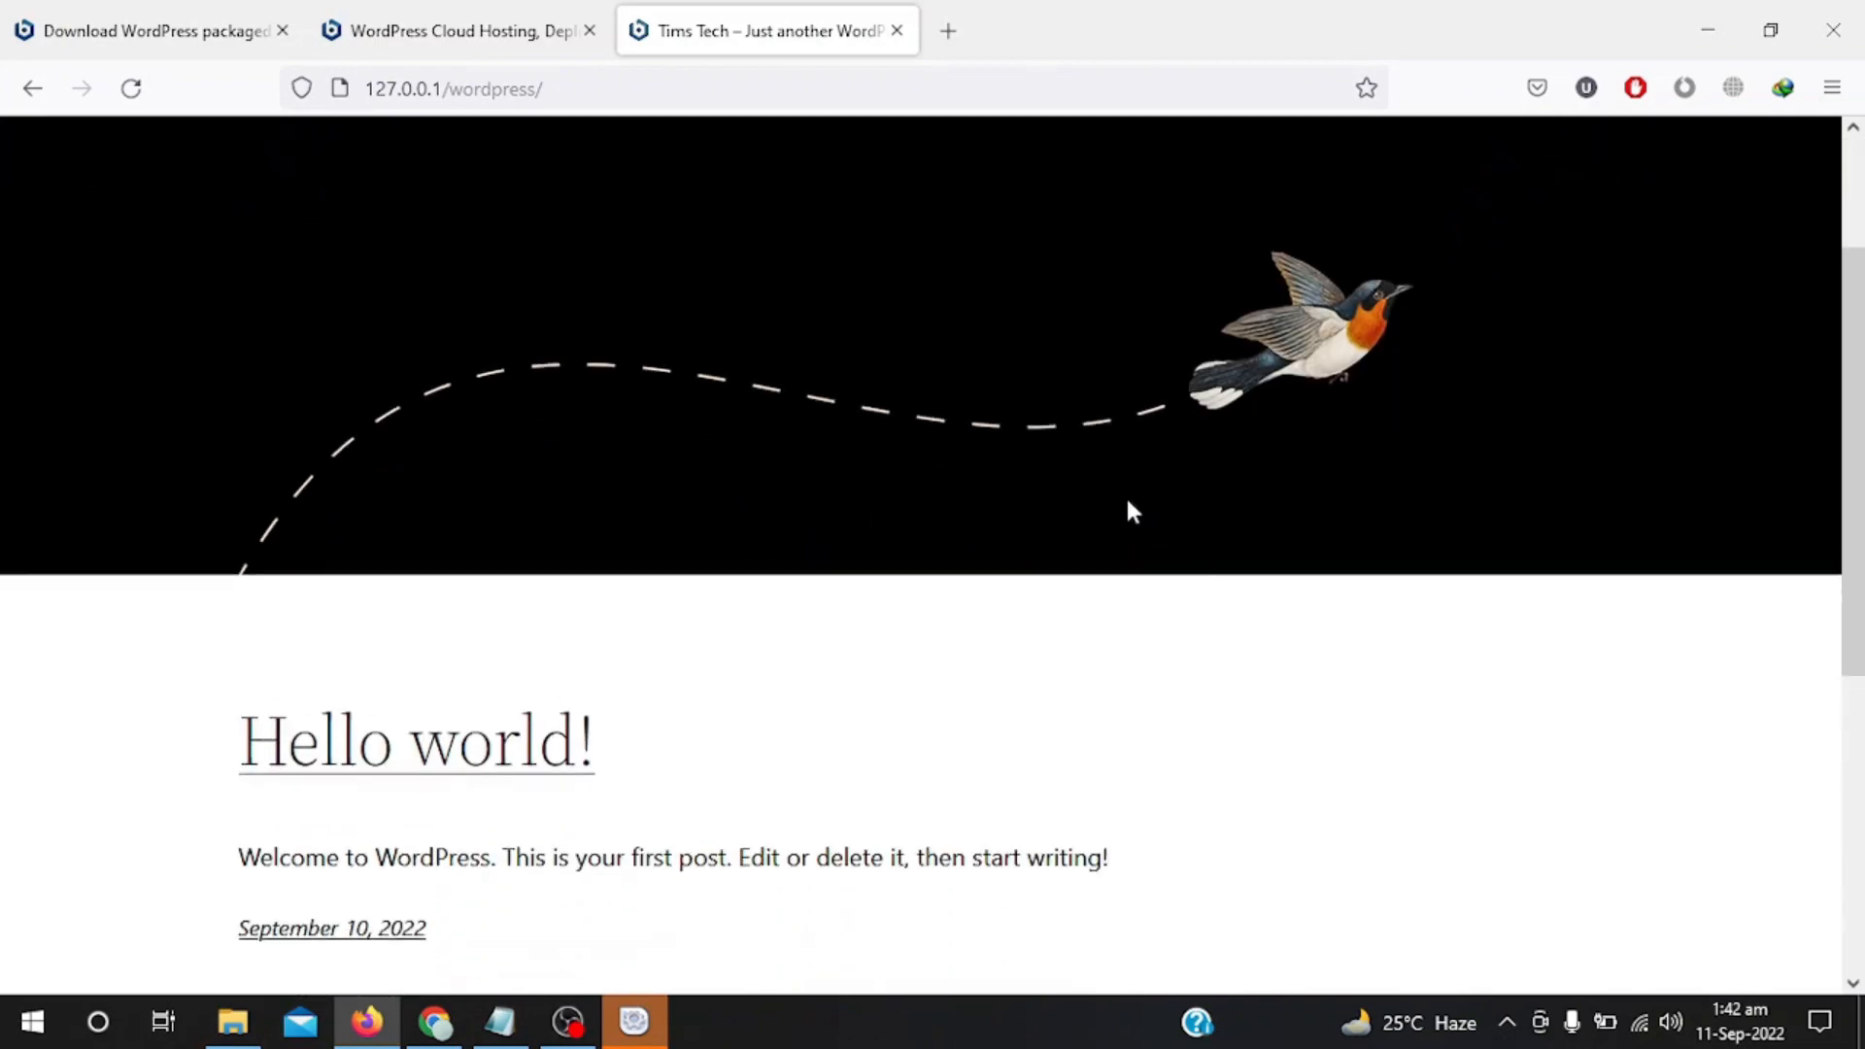
scroll(1128, 507, "down", 2)
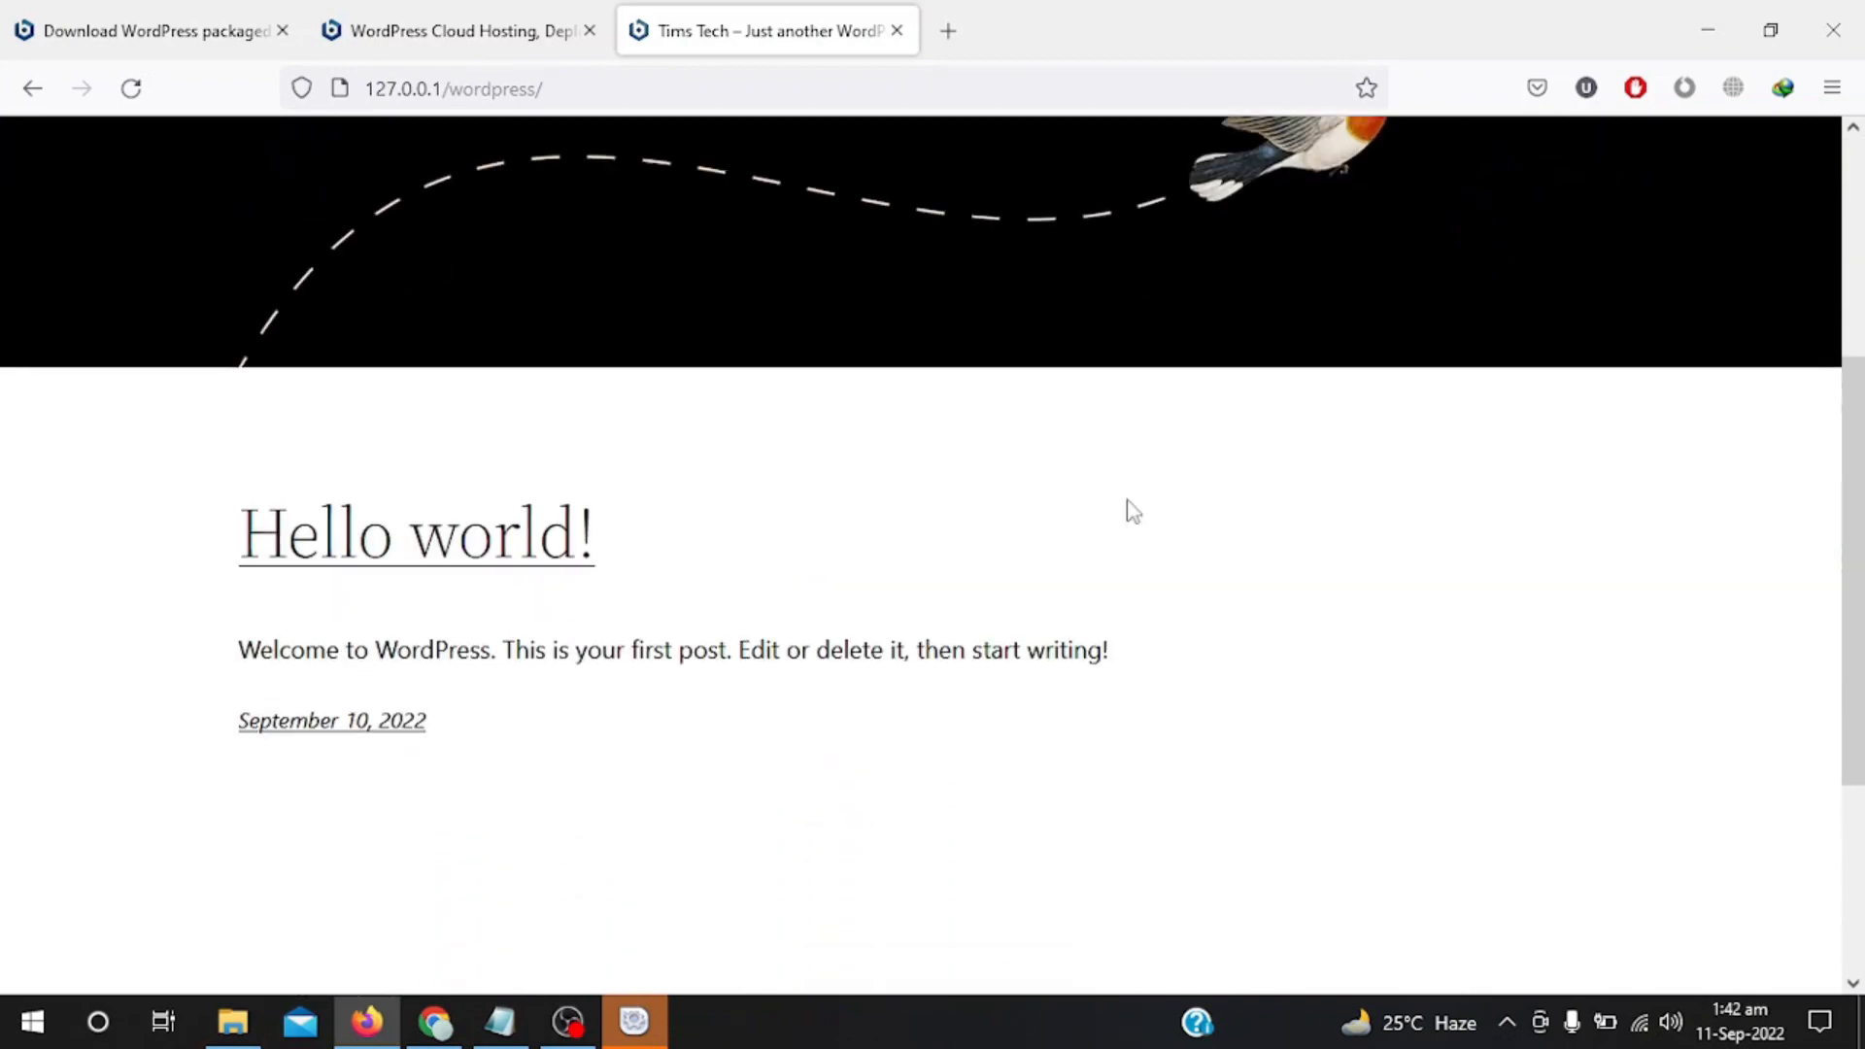
scroll(1129, 509, "up", 4)
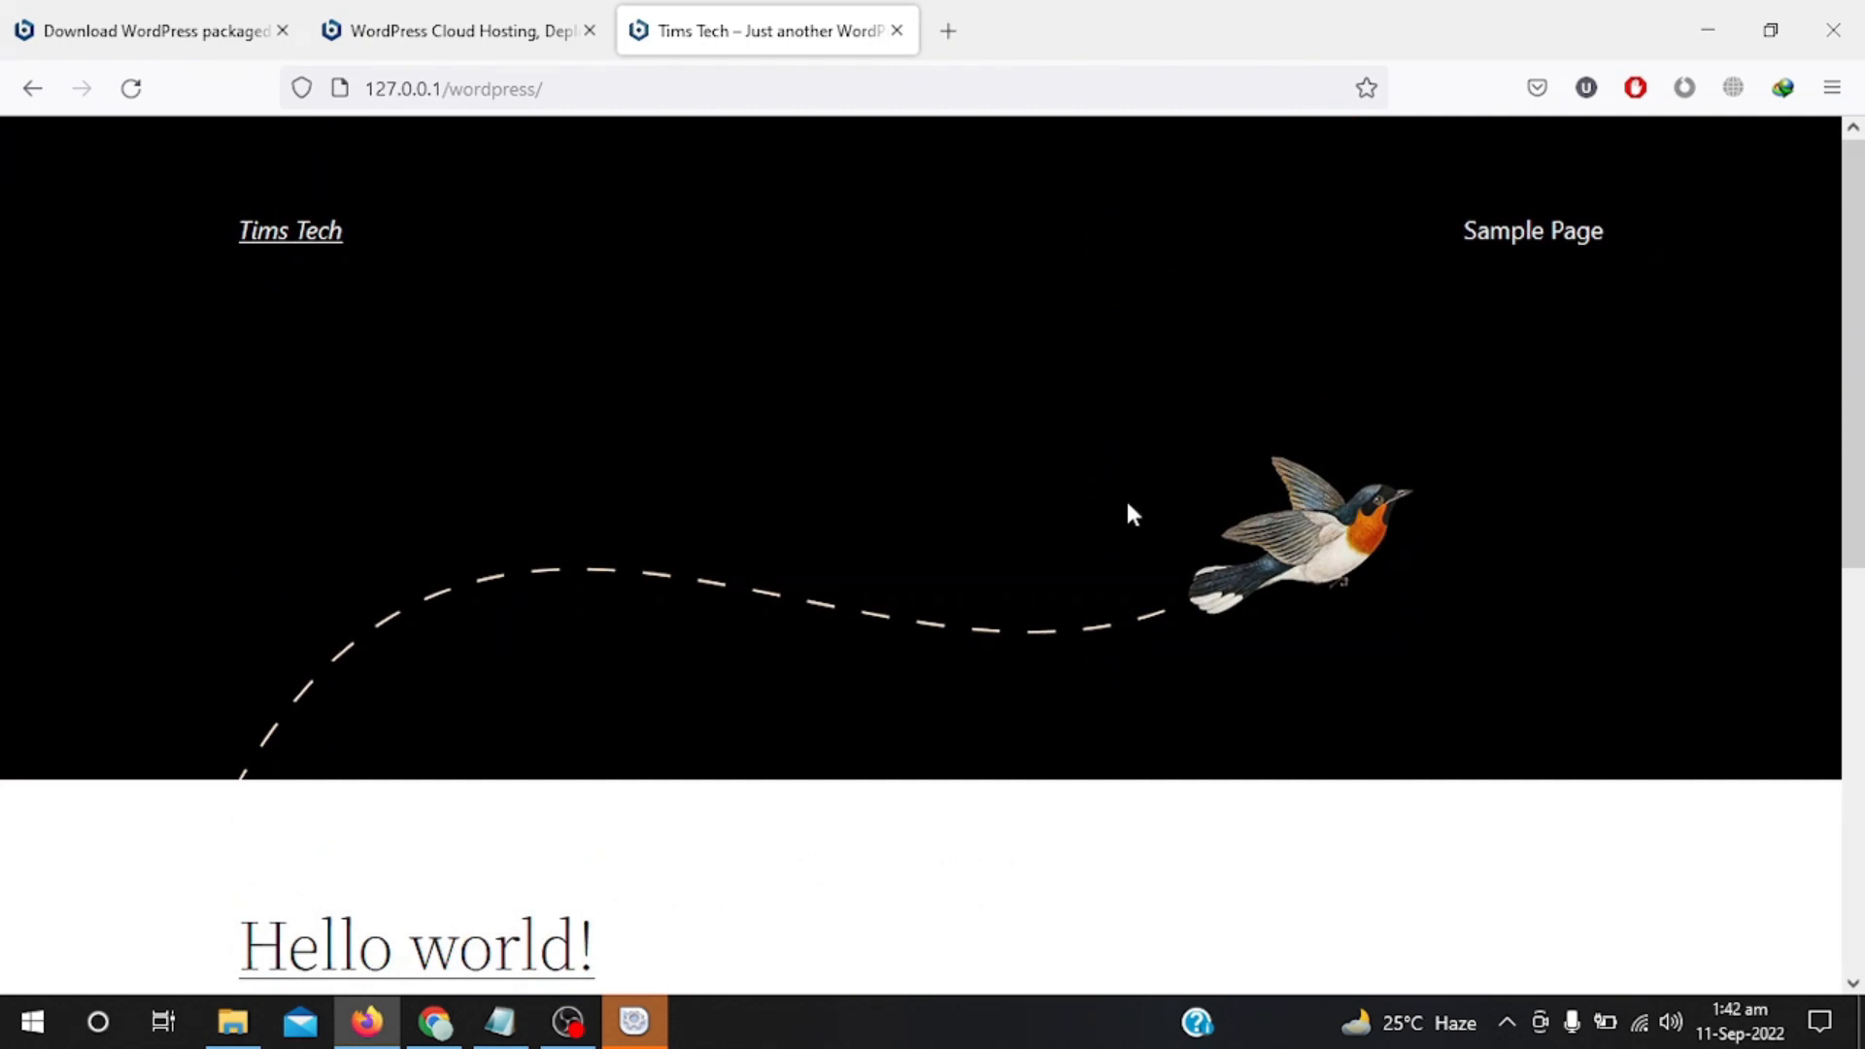
Load the admin login page by appending wp-admin to the site address.
left_click(619, 101)
left_click(620, 101)
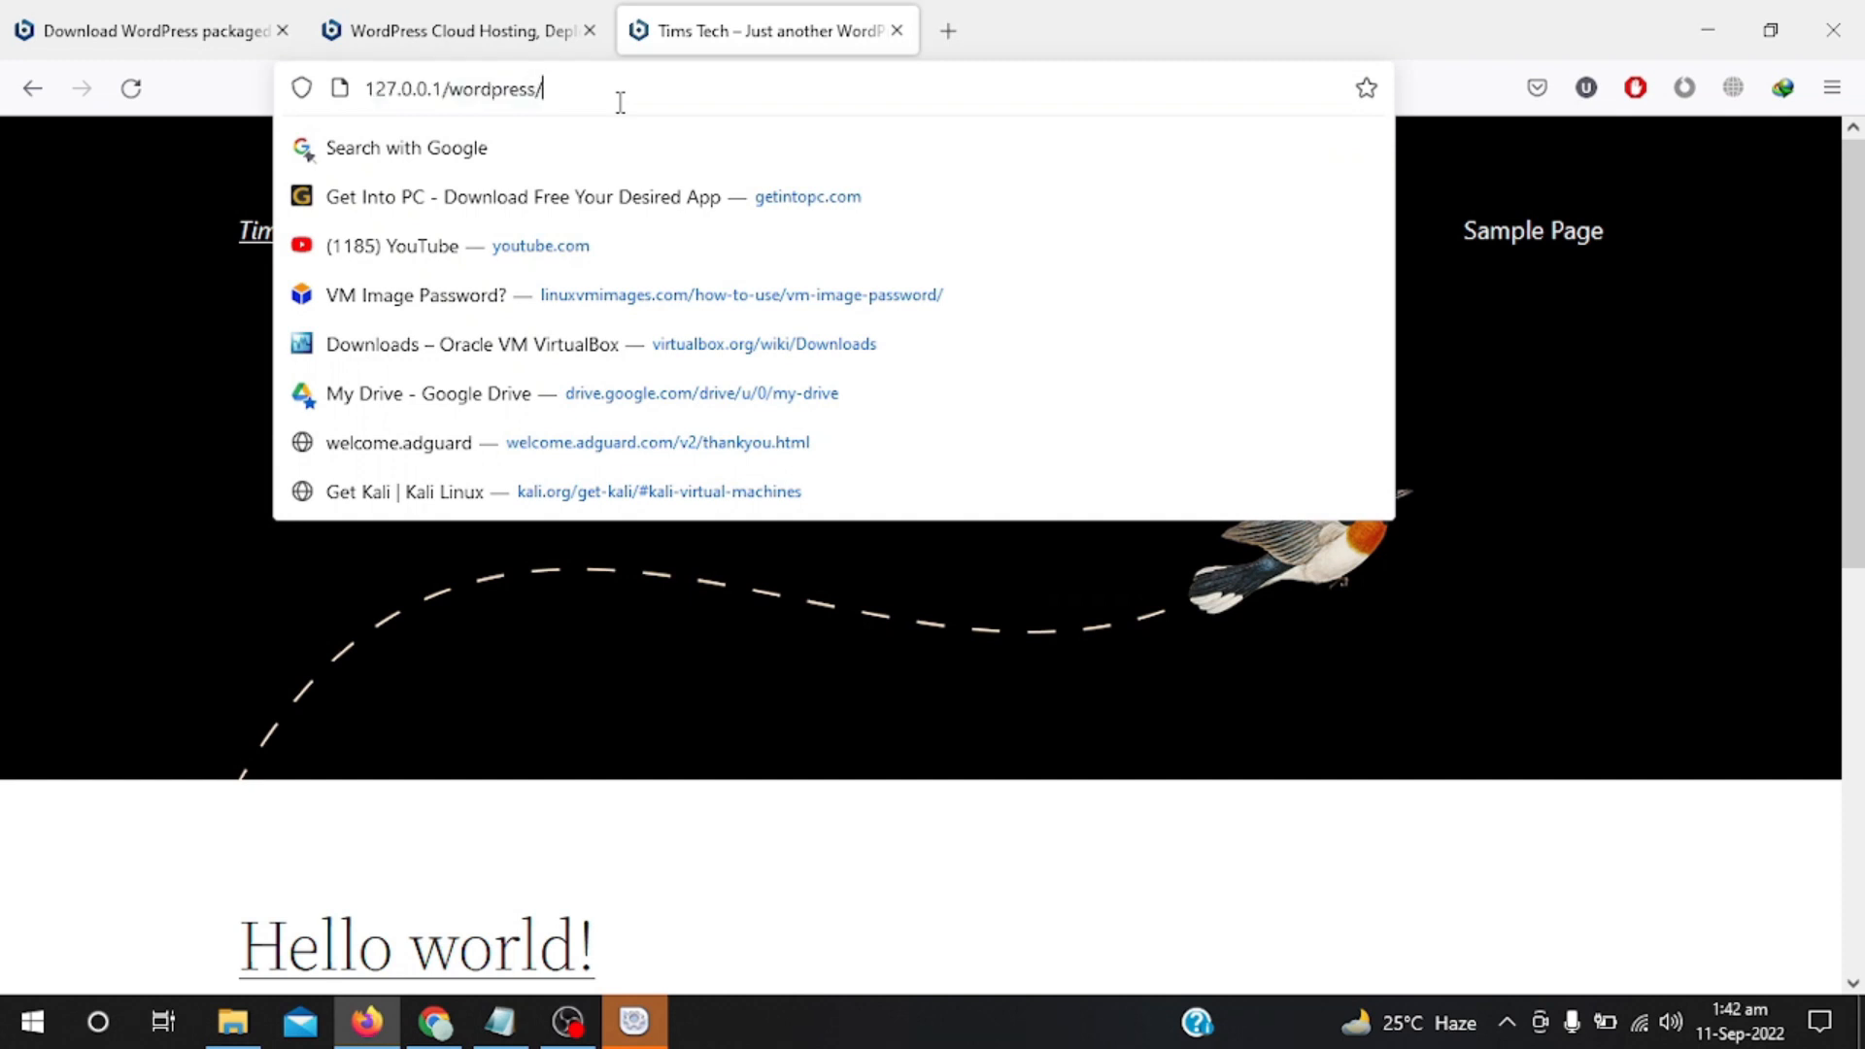
type("wp-admin")
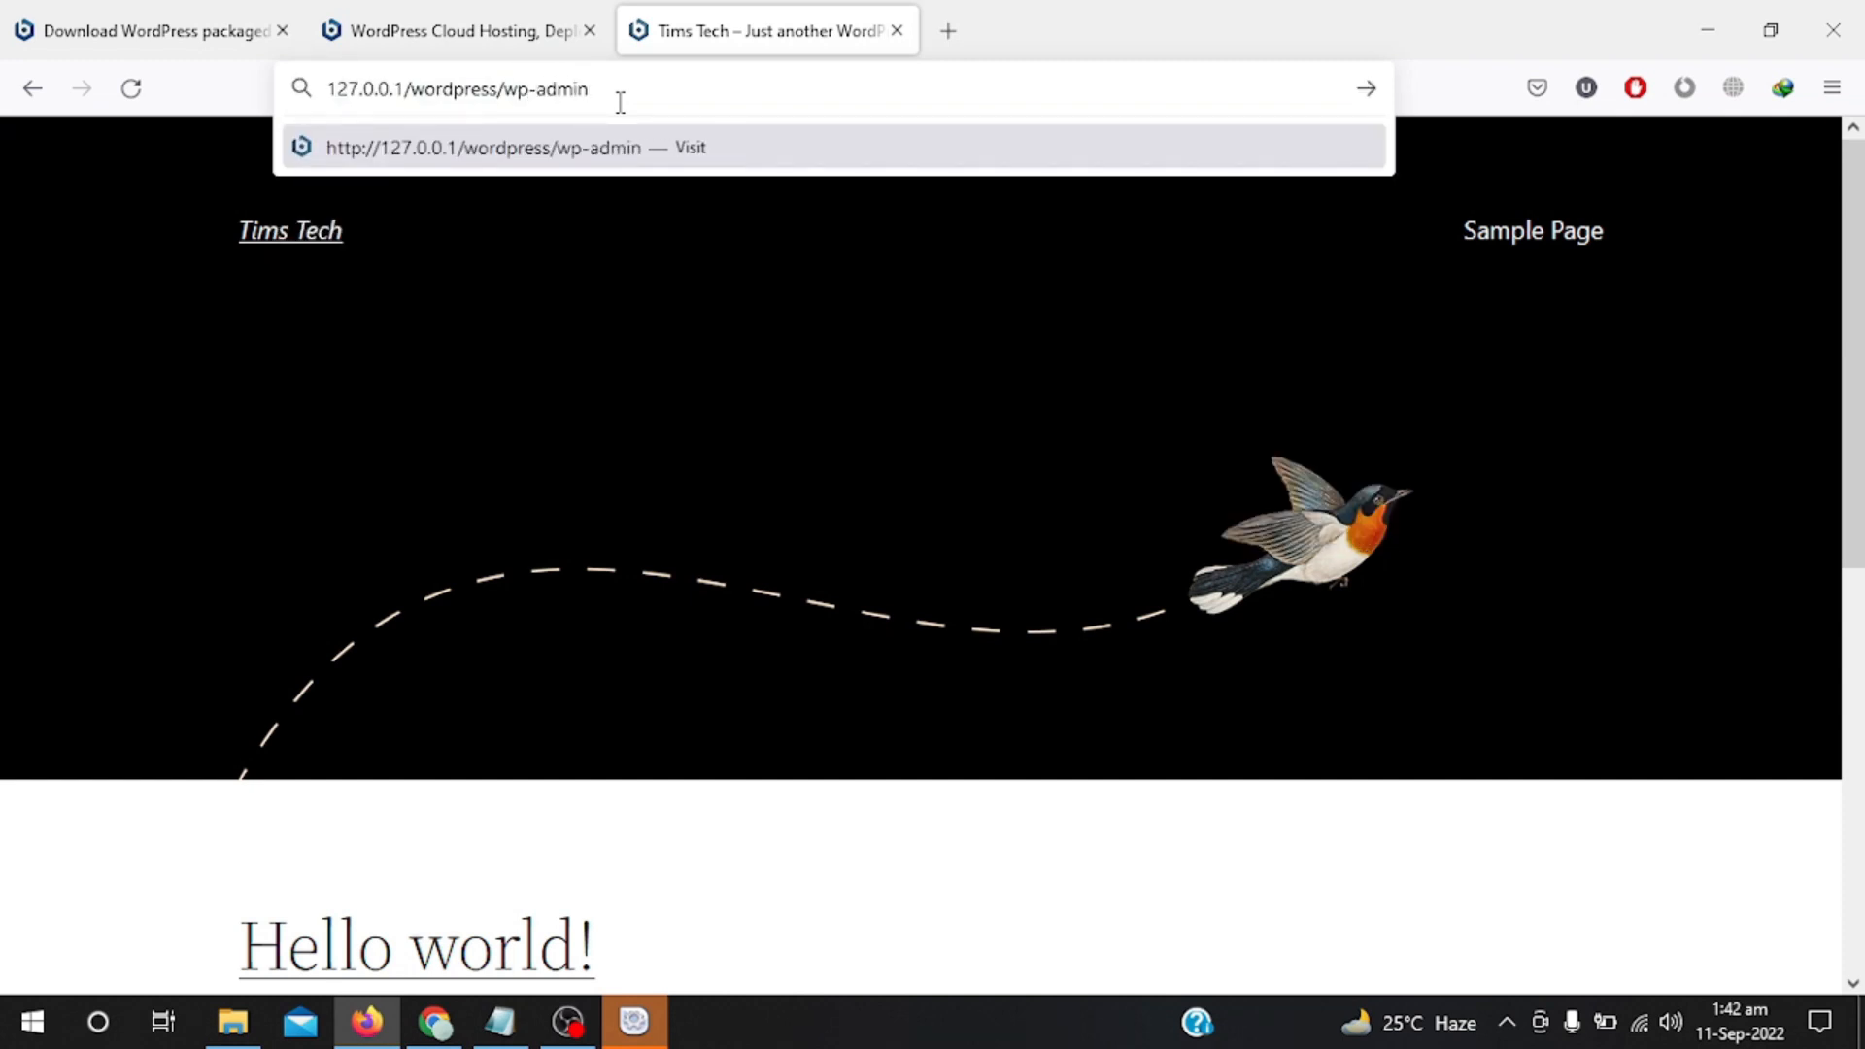
key("Return")
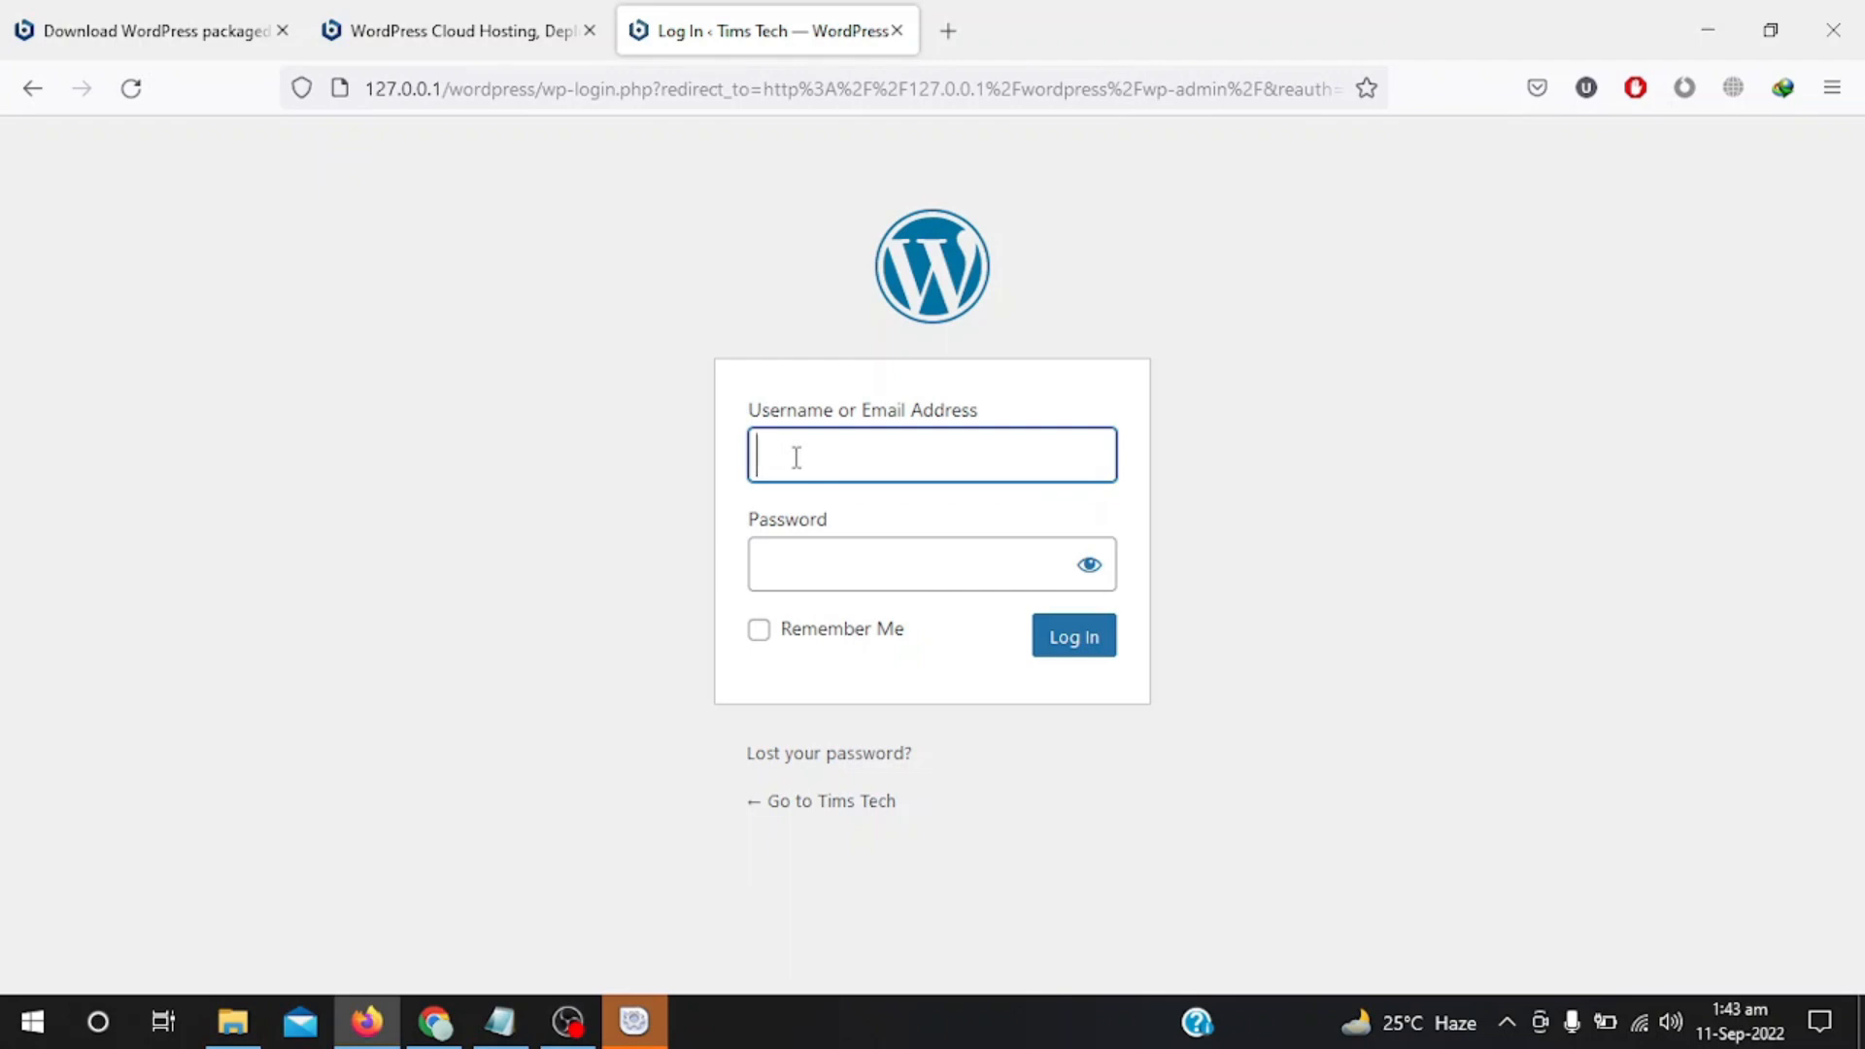
Enter the administrator username and password, tick Remember Me, and submit the login.
type("admin")
key("Tab")
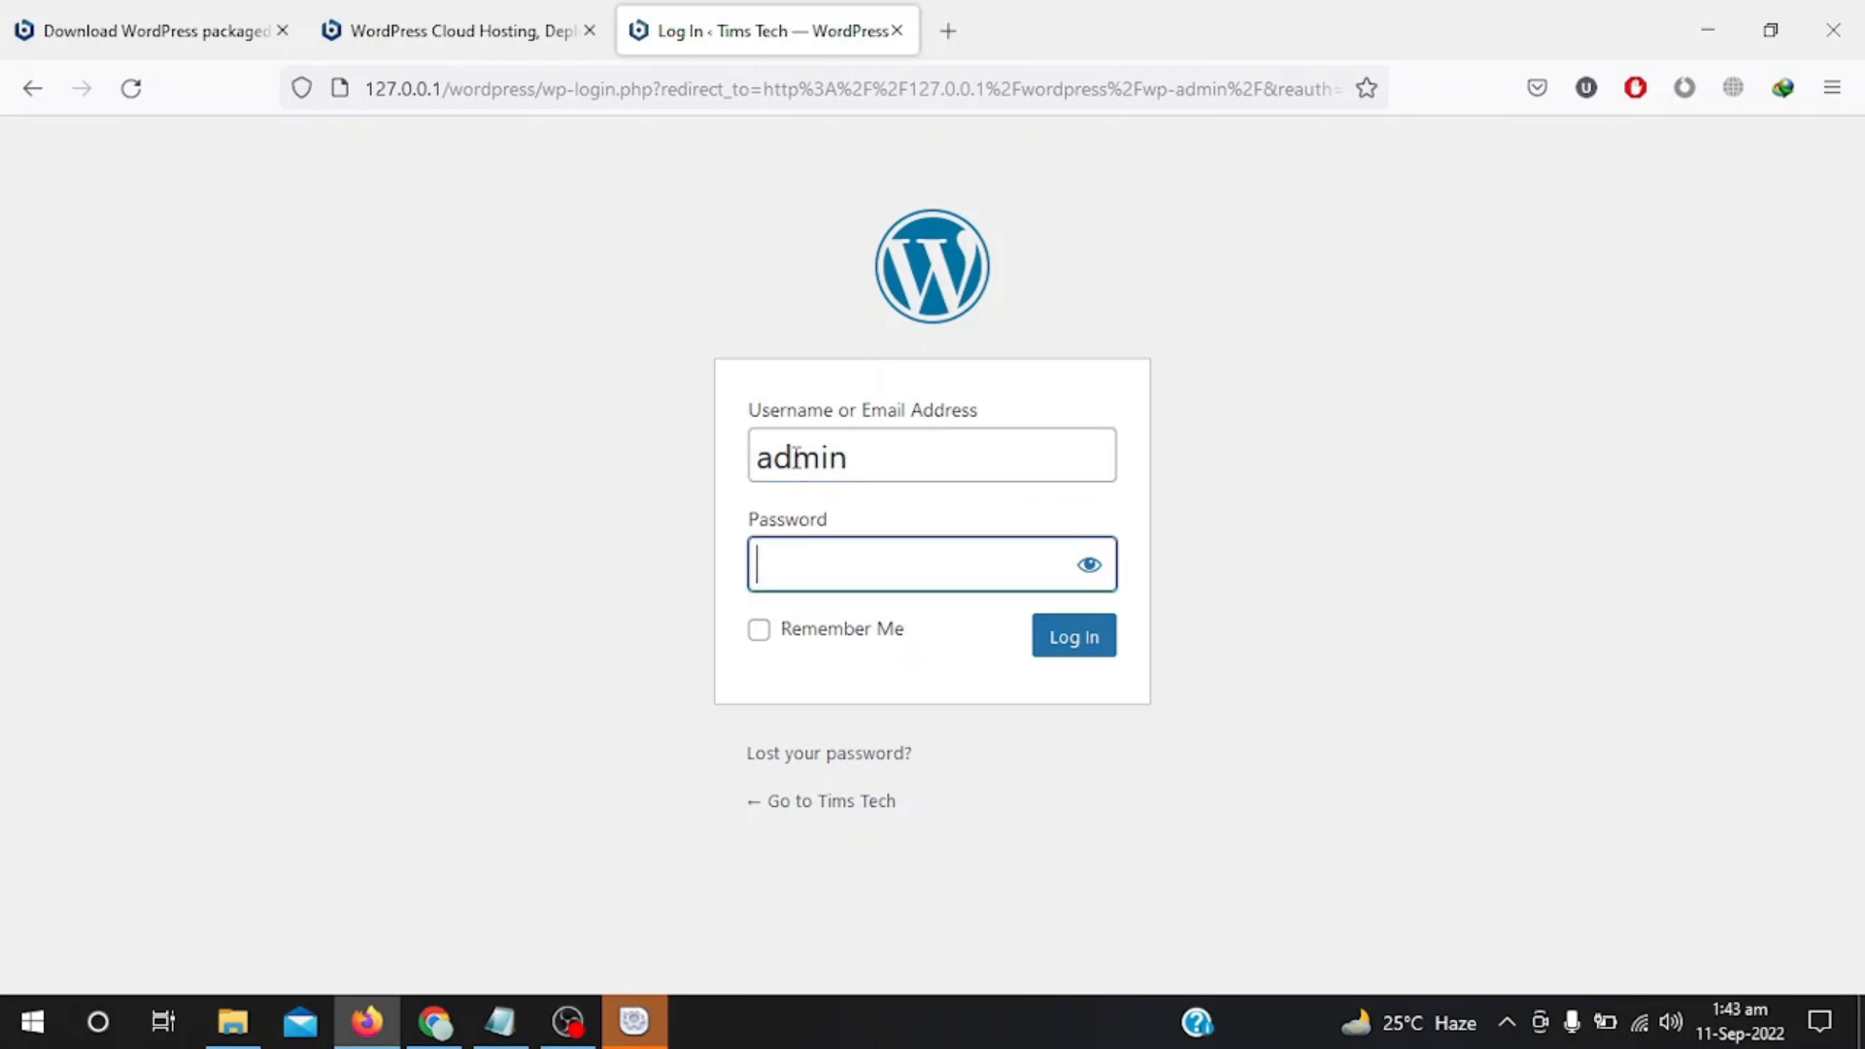
type("ad")
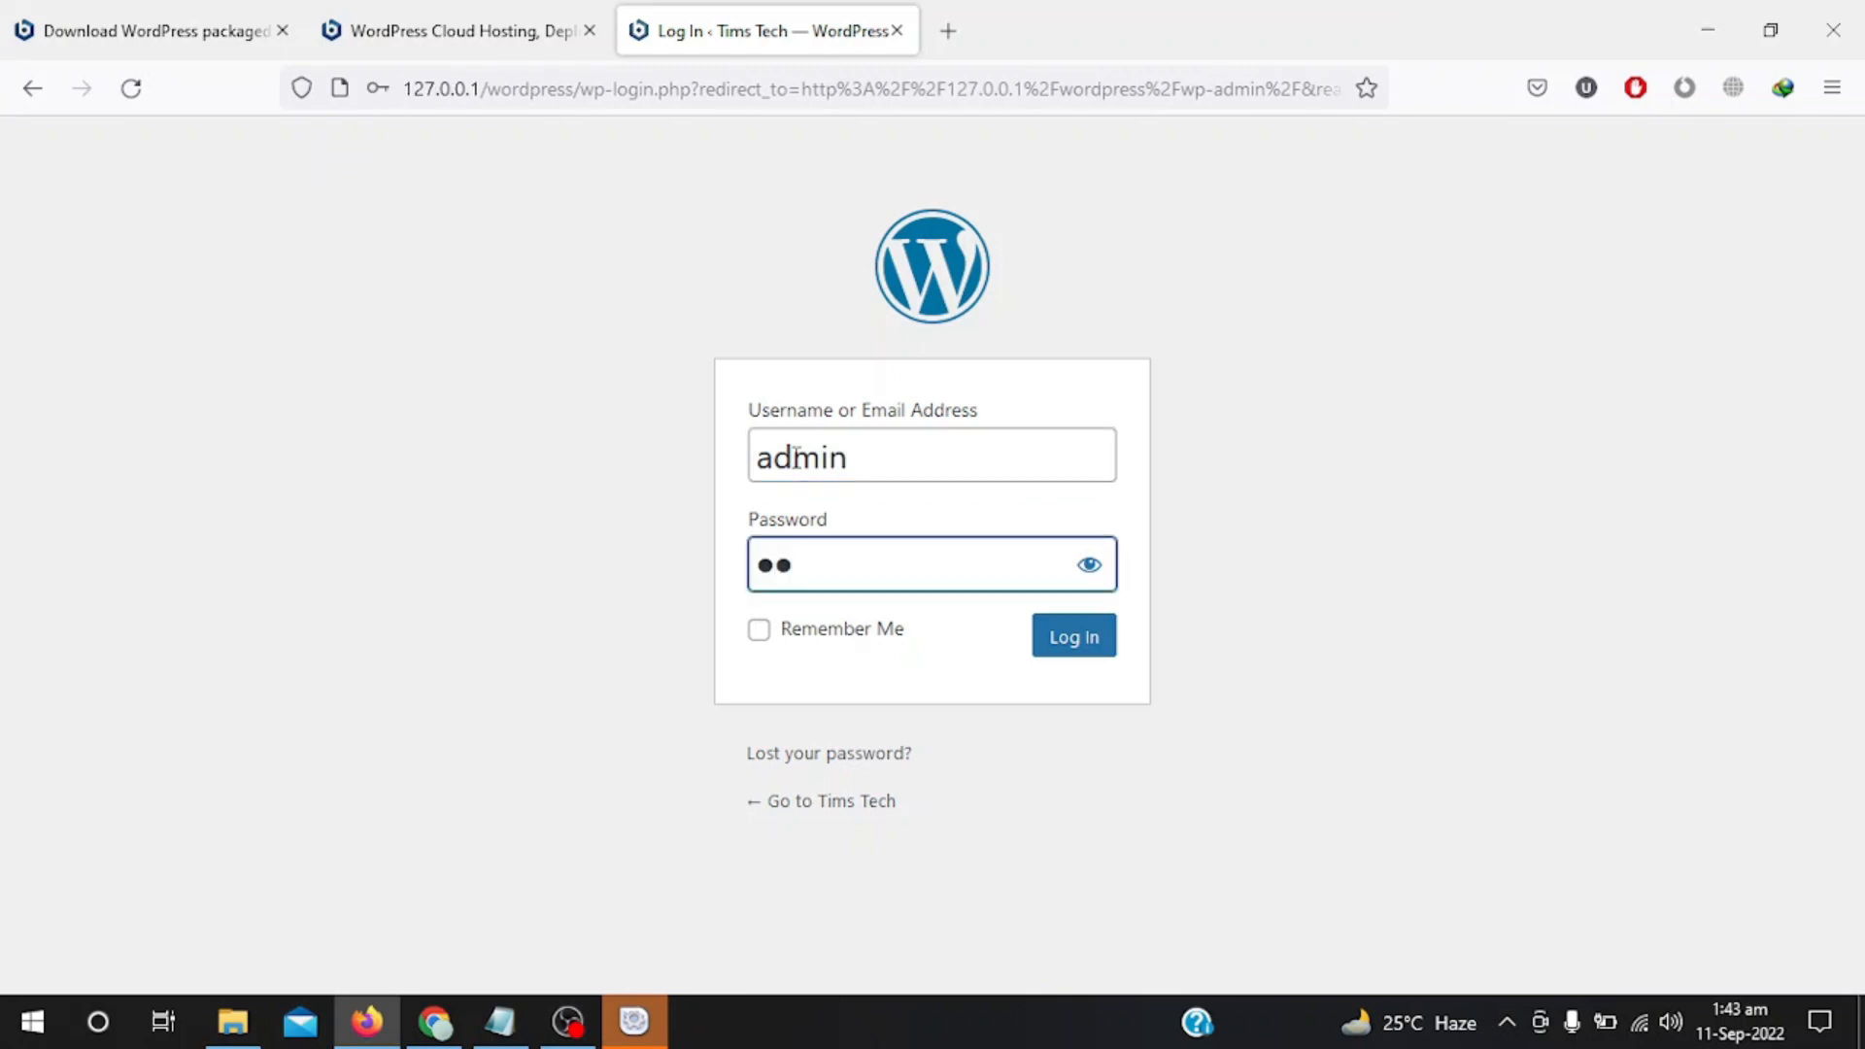
type("min123456")
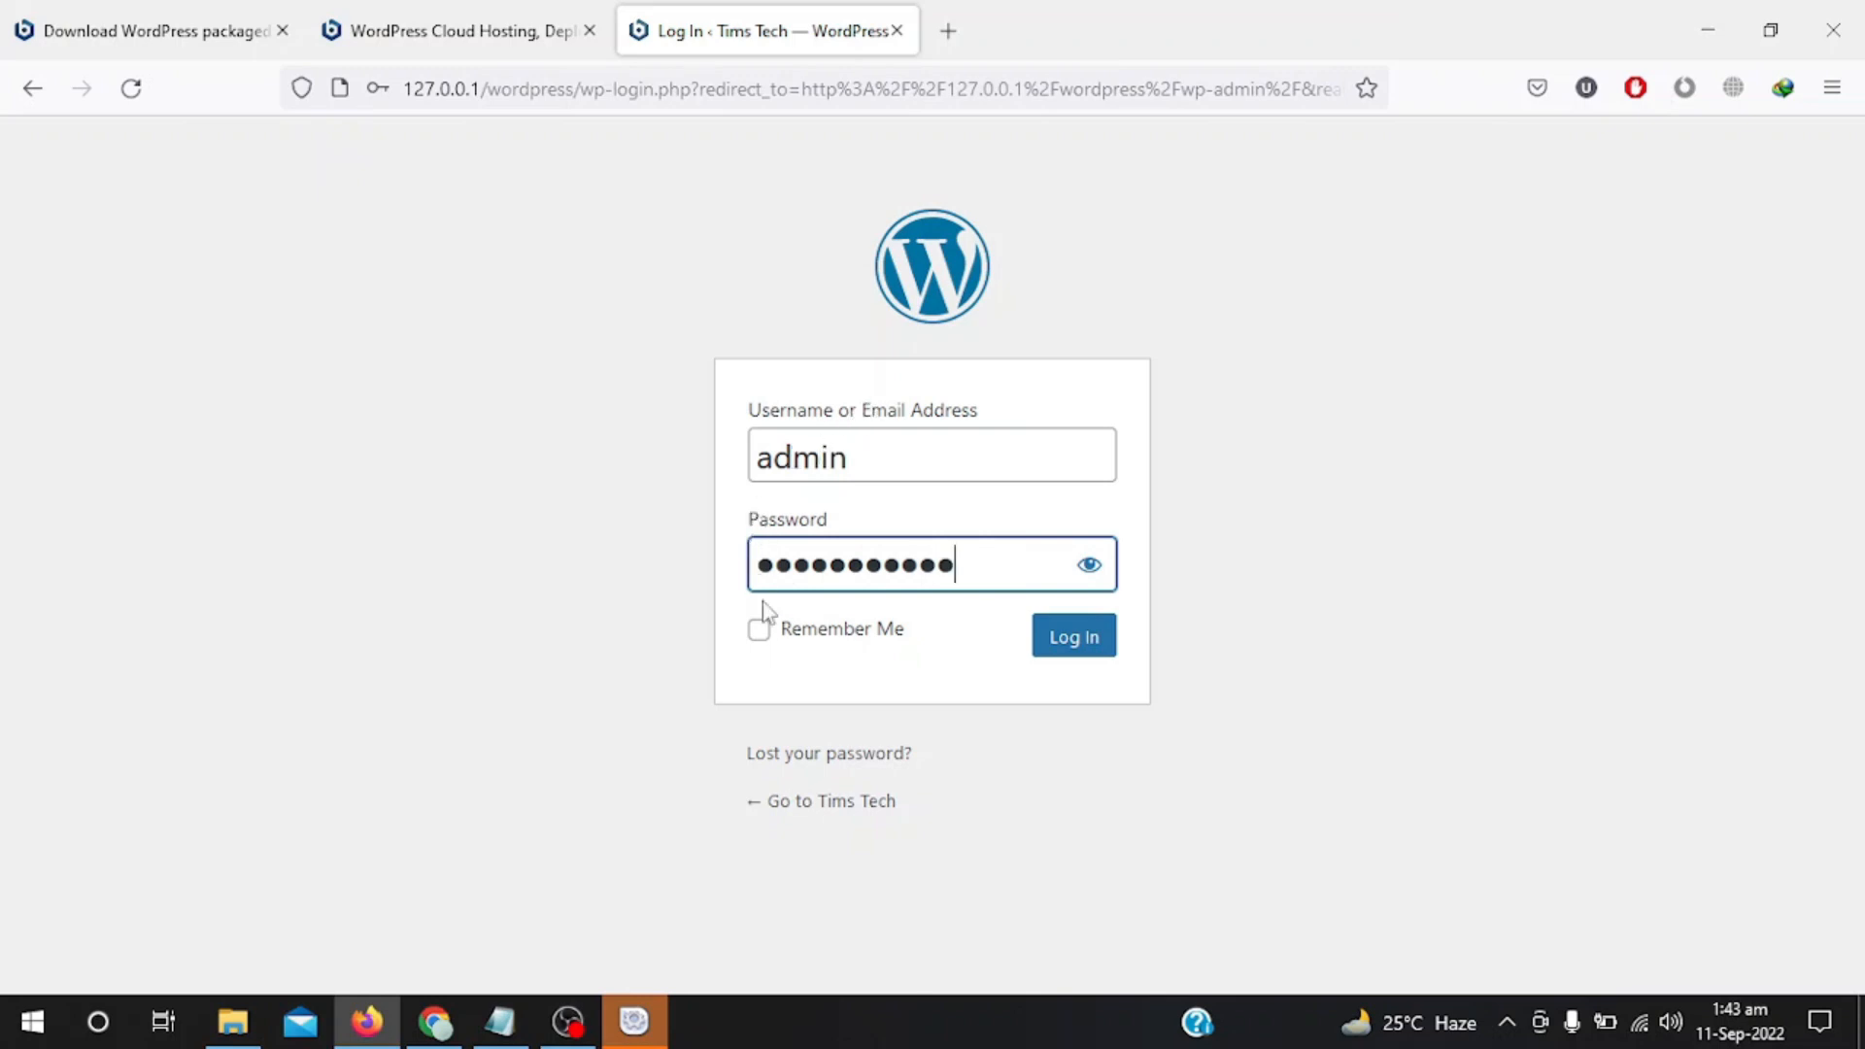
left_click(759, 630)
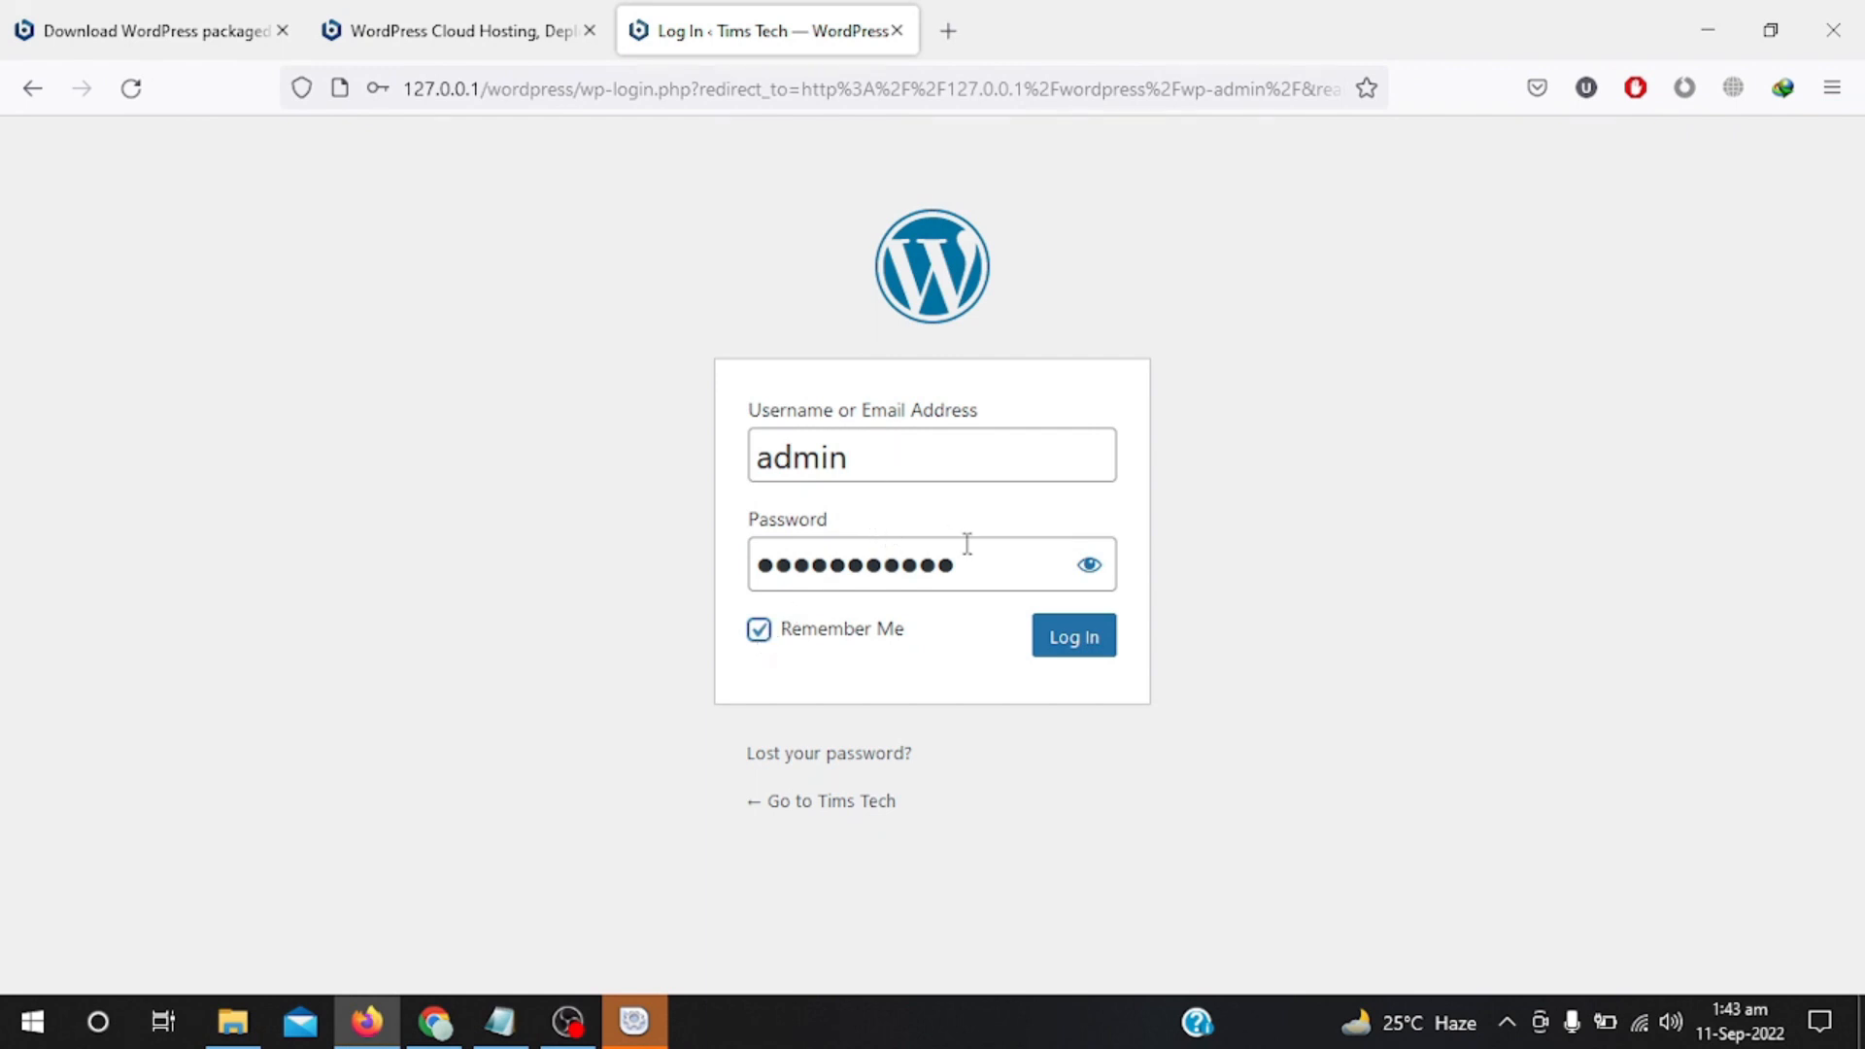
left_click(870, 459)
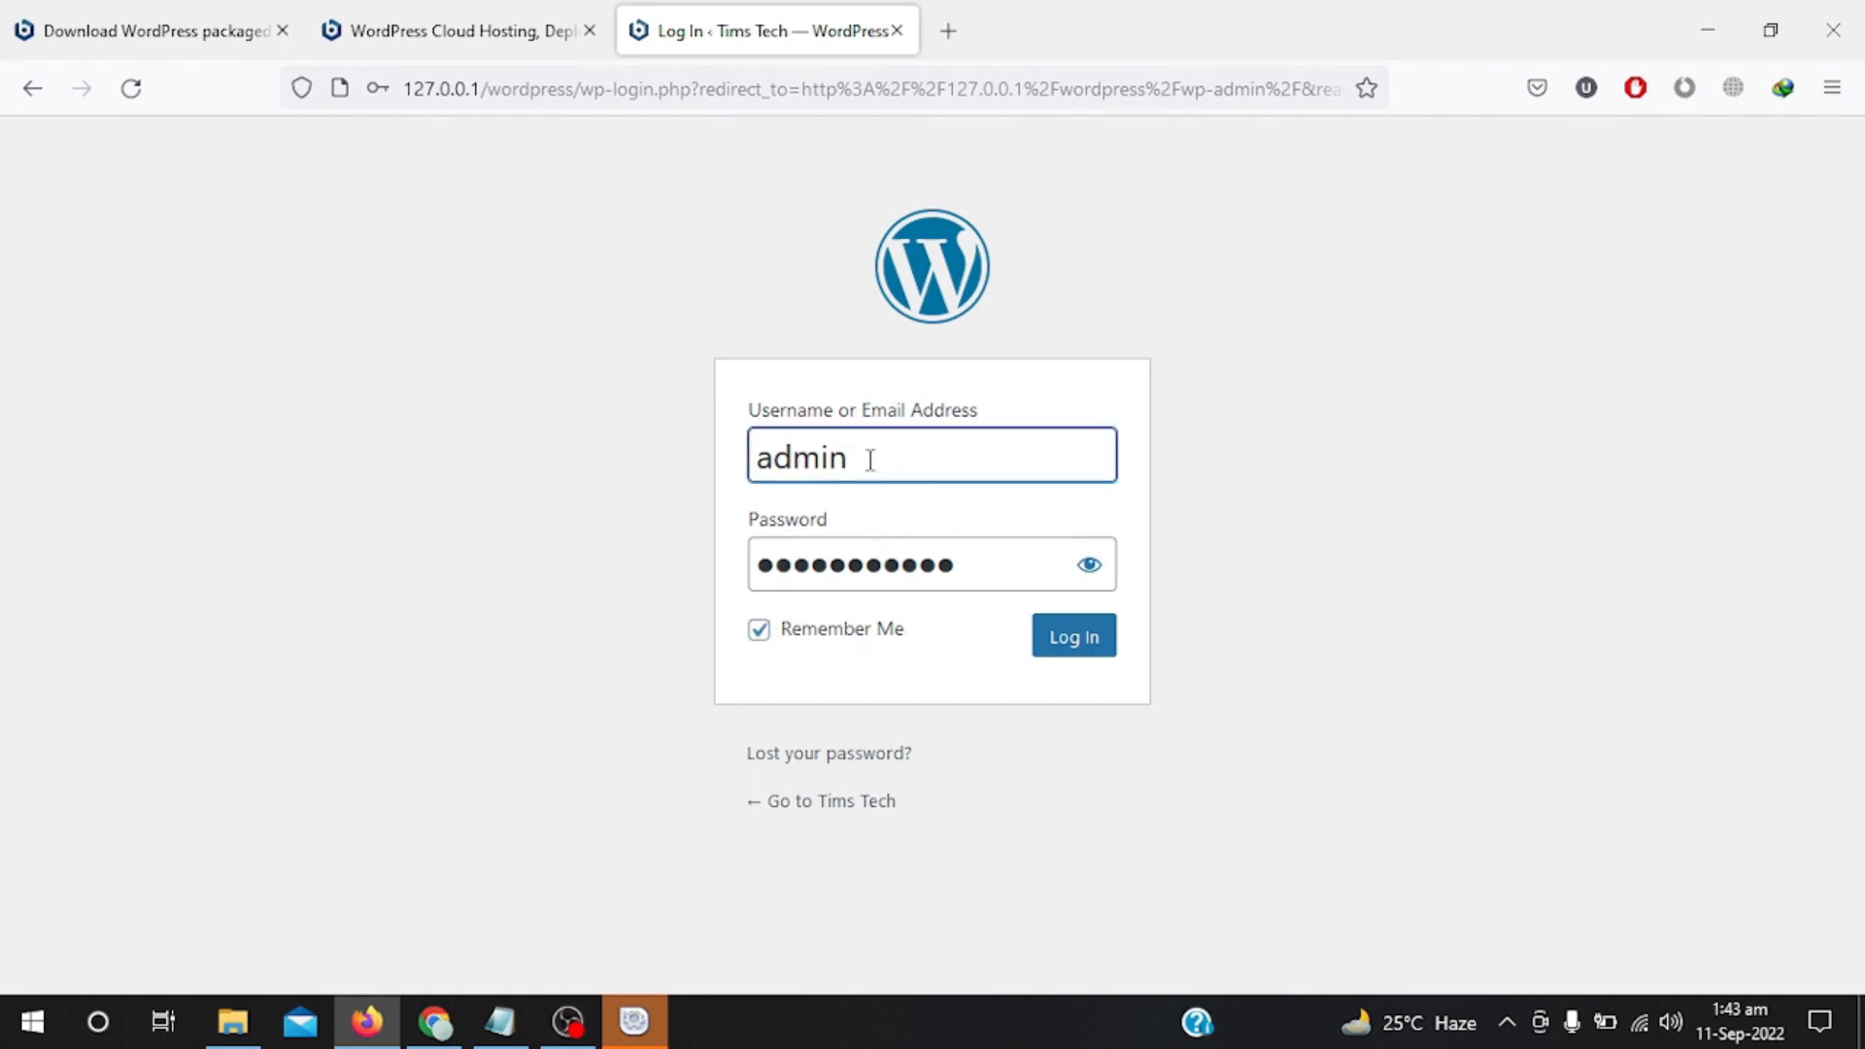
type("1")
left_click(1071, 641)
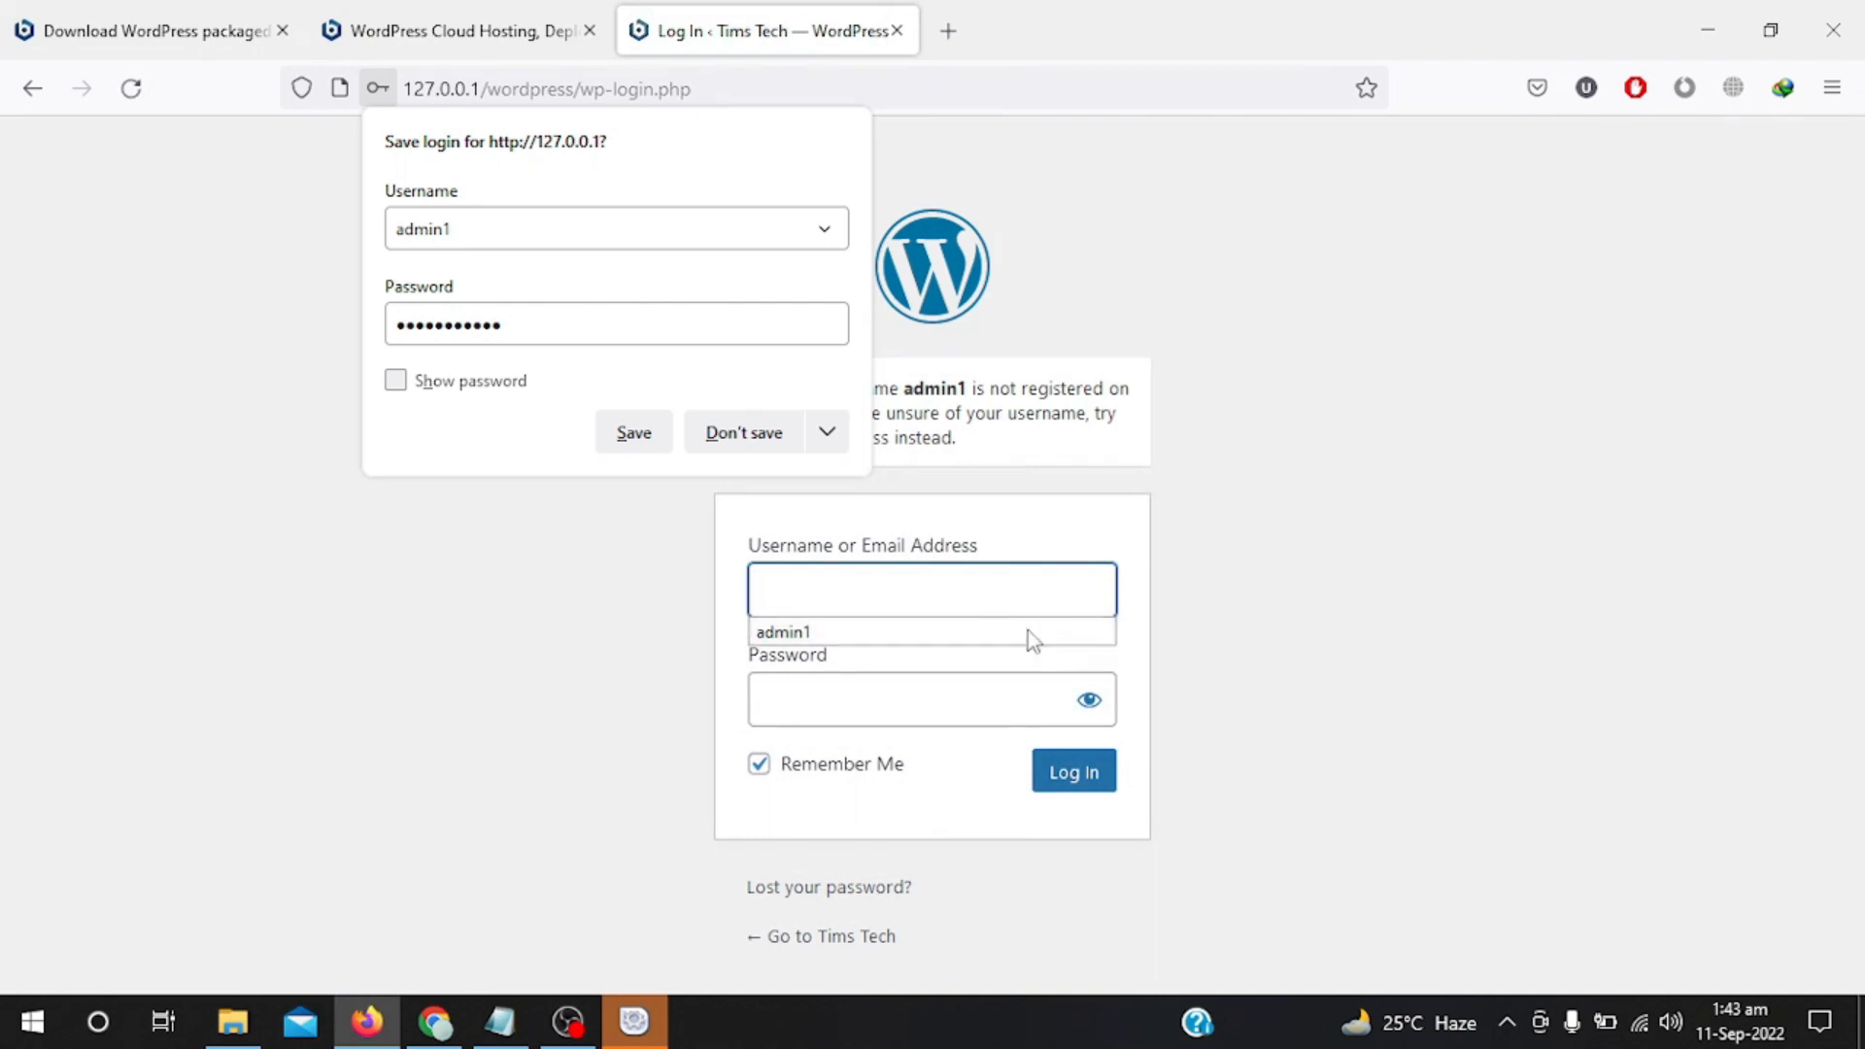
Re-enter the correct administrator username and password and log in to the Dashboard.
type("admin")
key("Tab")
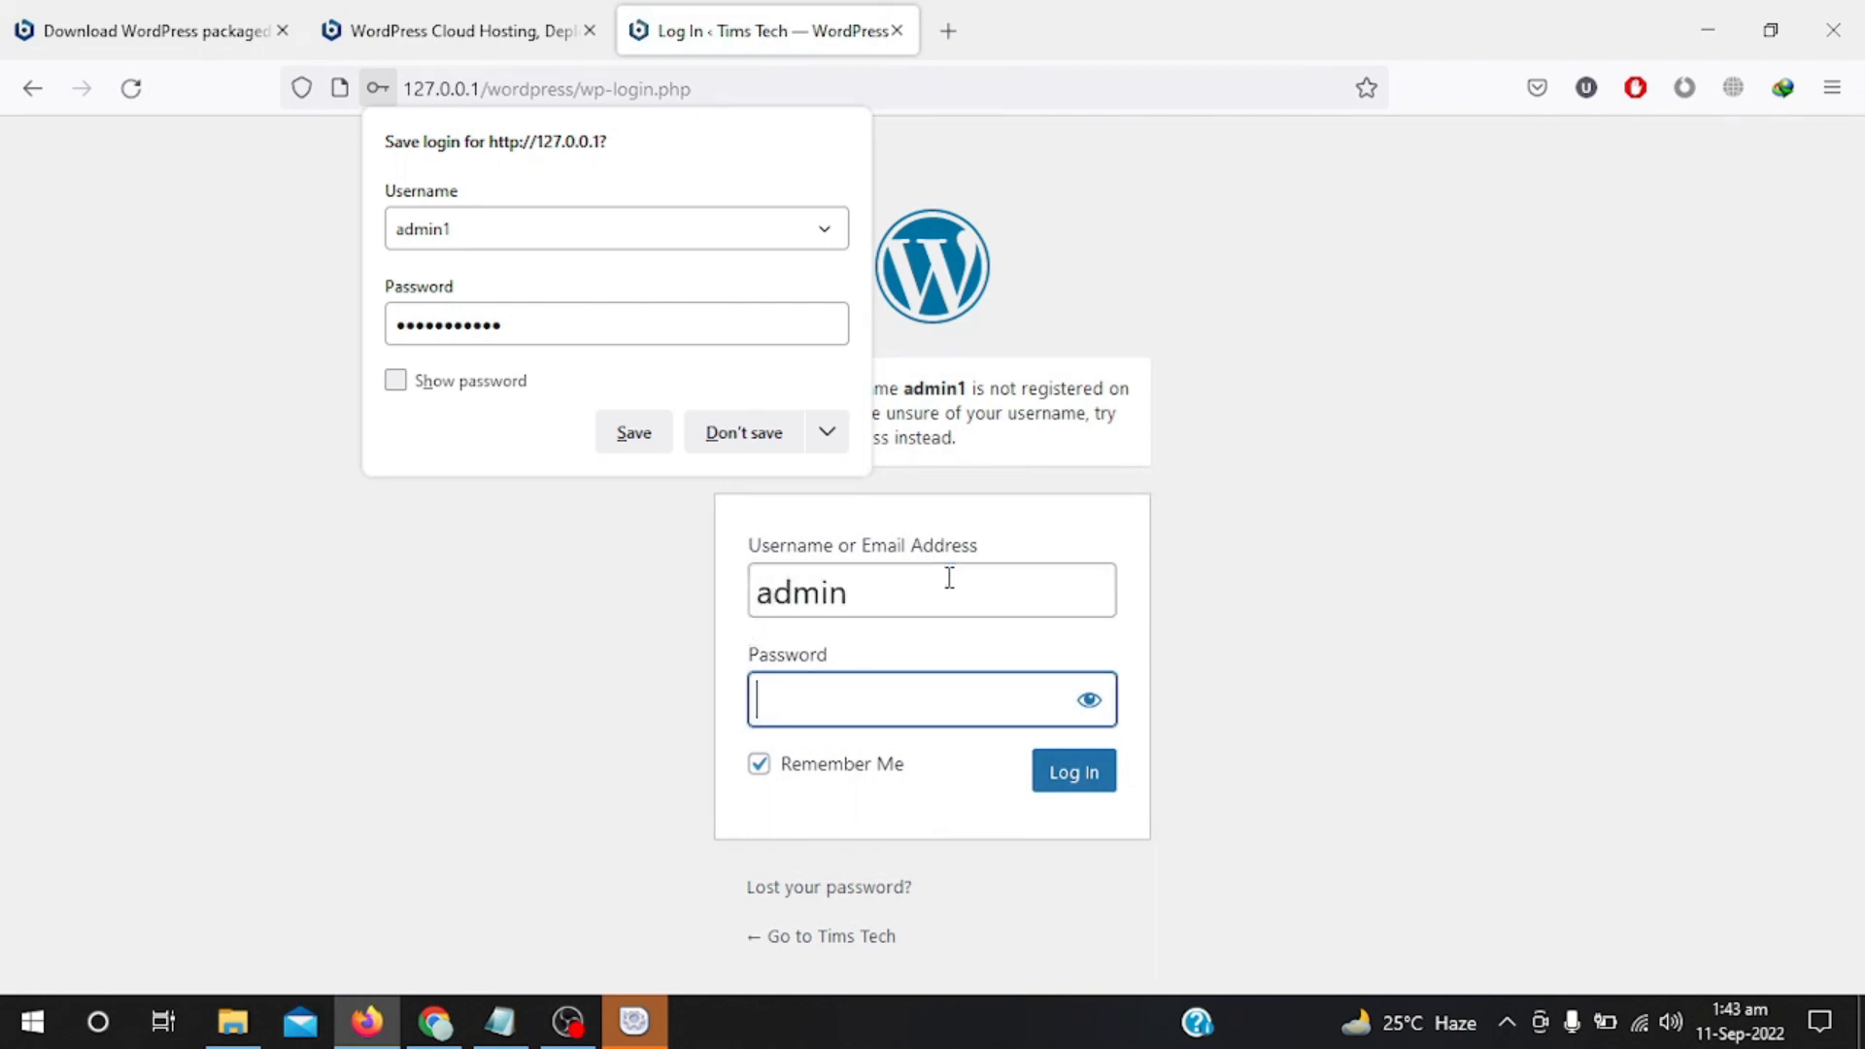
type("admin123")
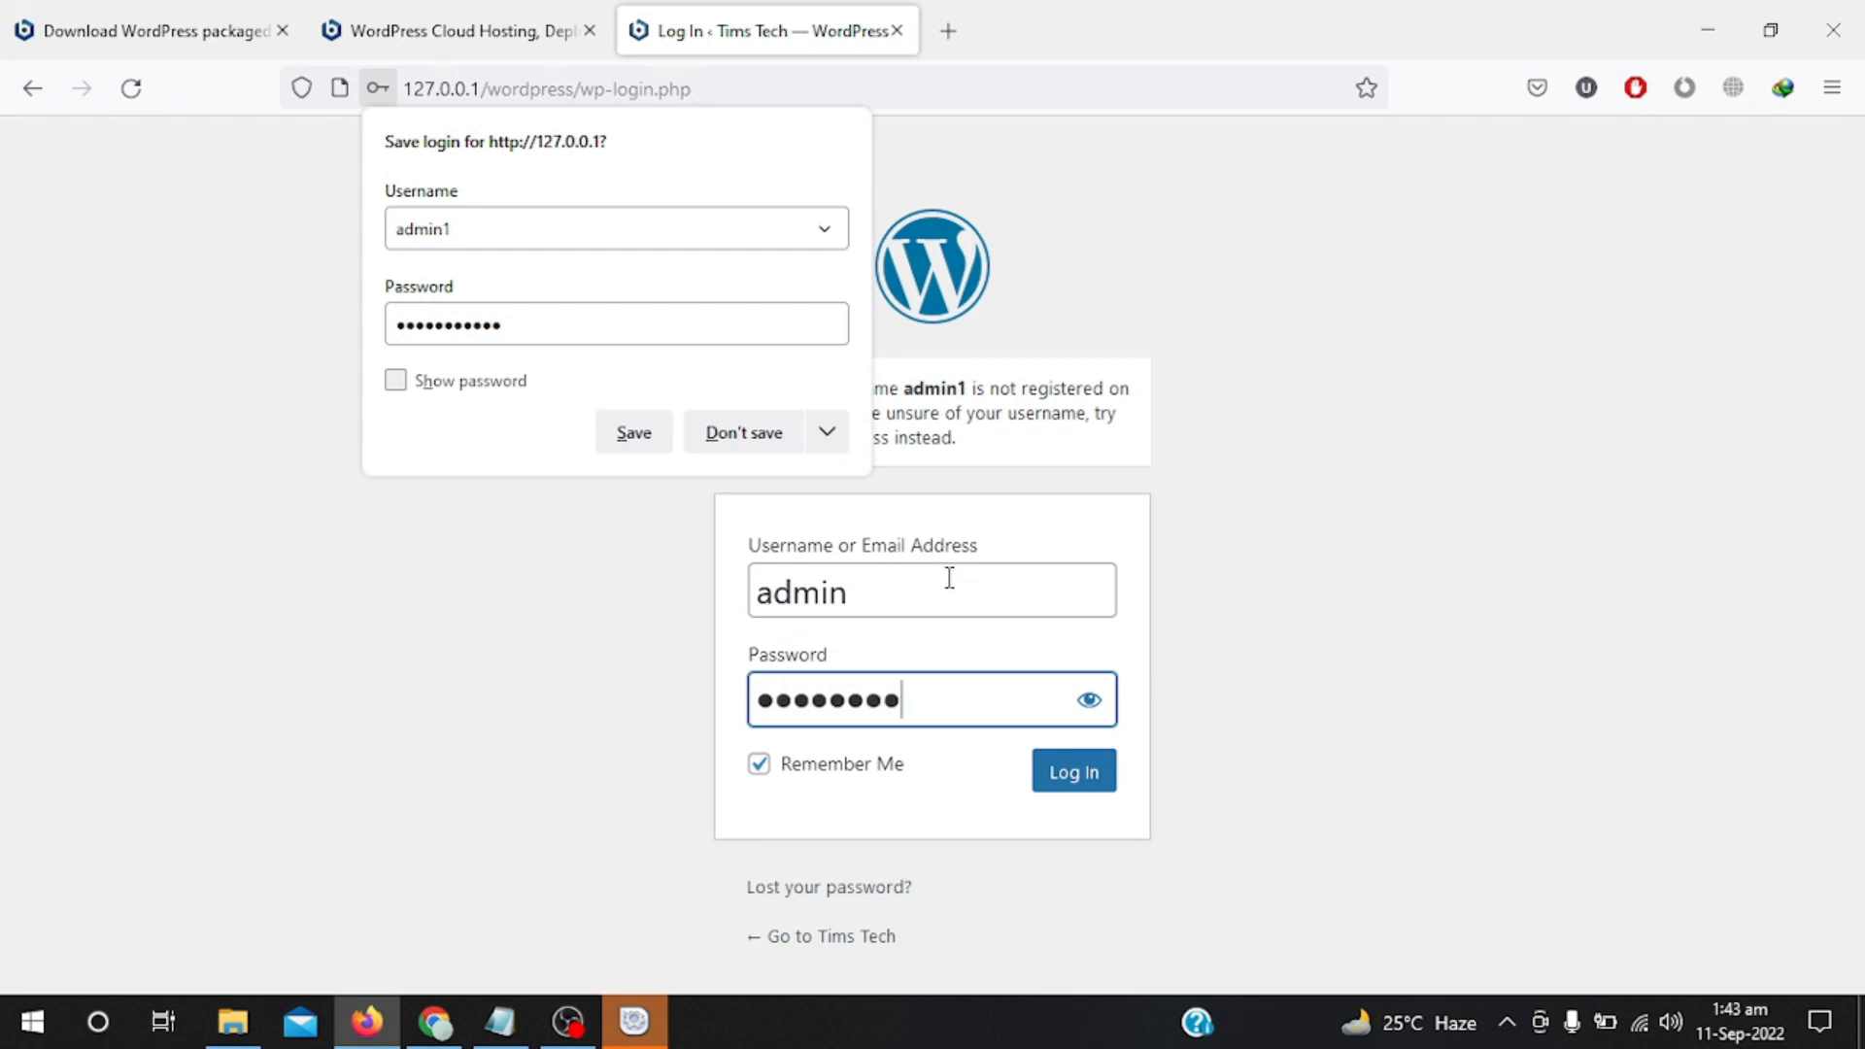
type("456")
left_click(1035, 775)
left_click(1037, 772)
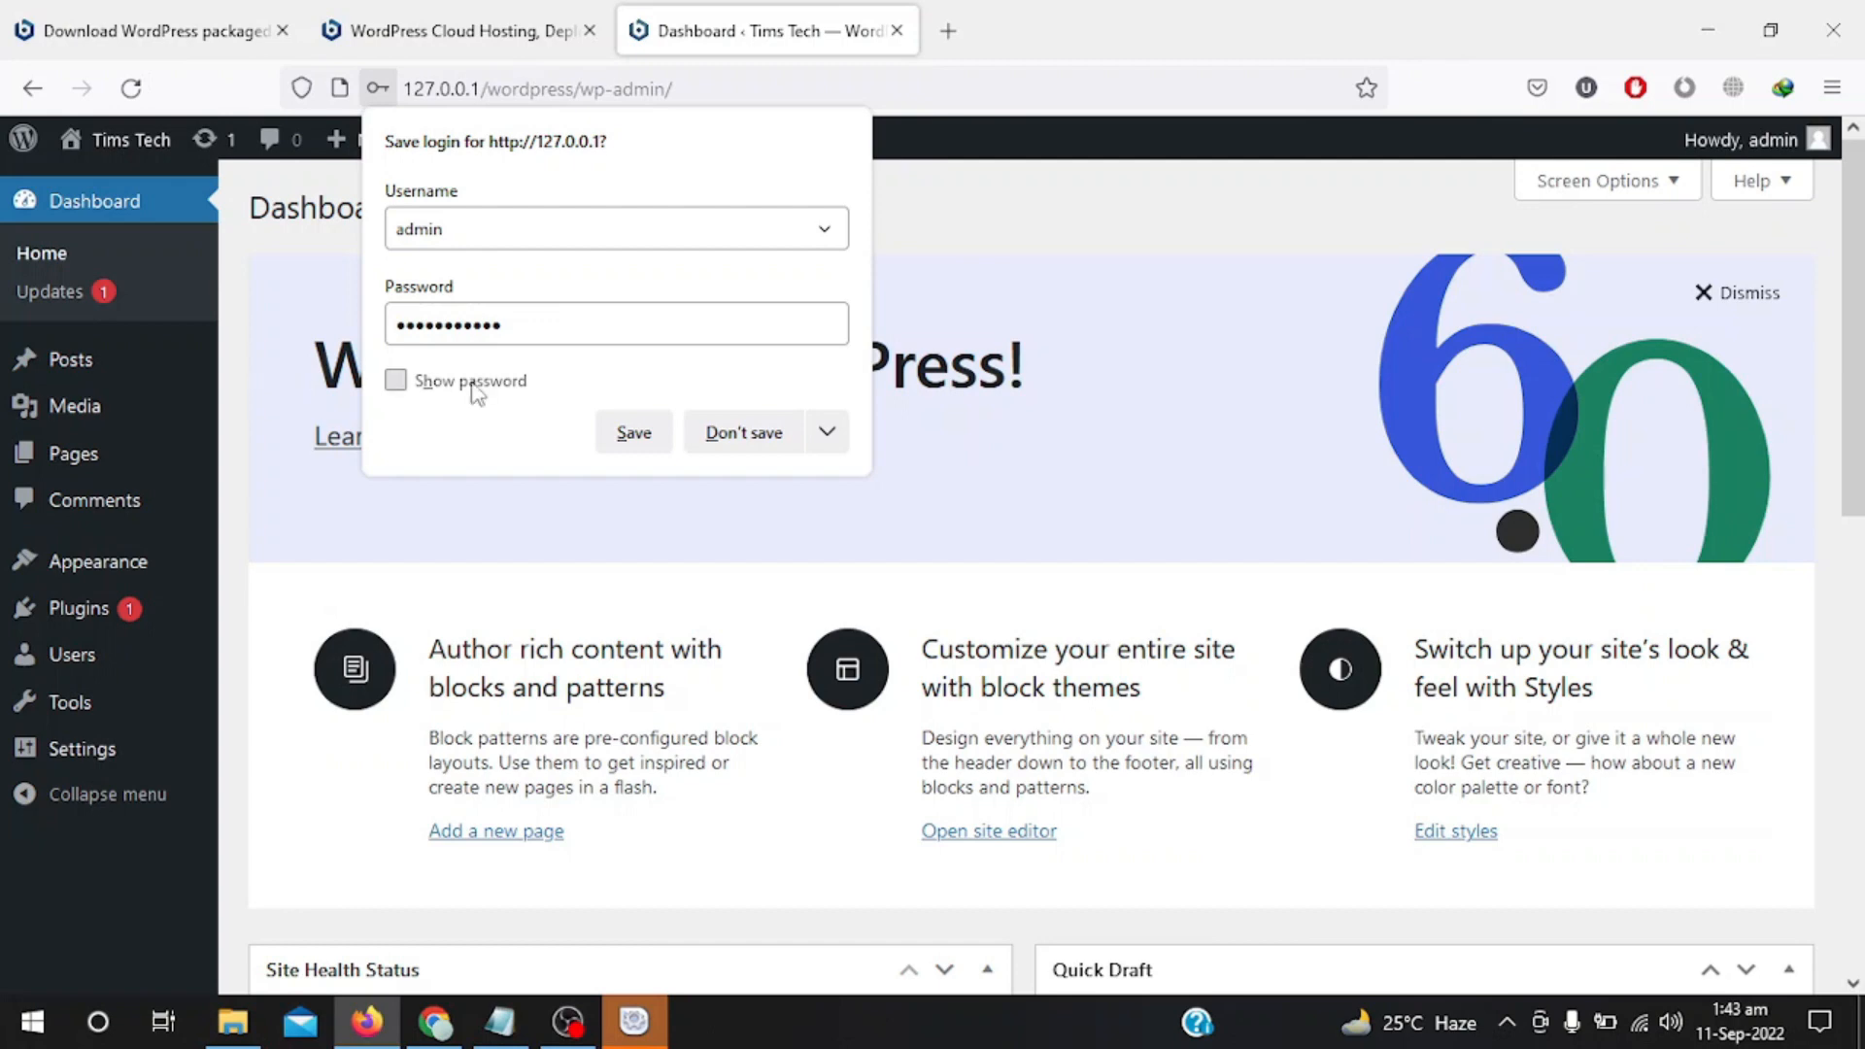
Save the admin login in Firefox and scroll through the Dashboard's welcome, health and activity panels.
left_click(633, 434)
scroll(583, 712, "down", 4)
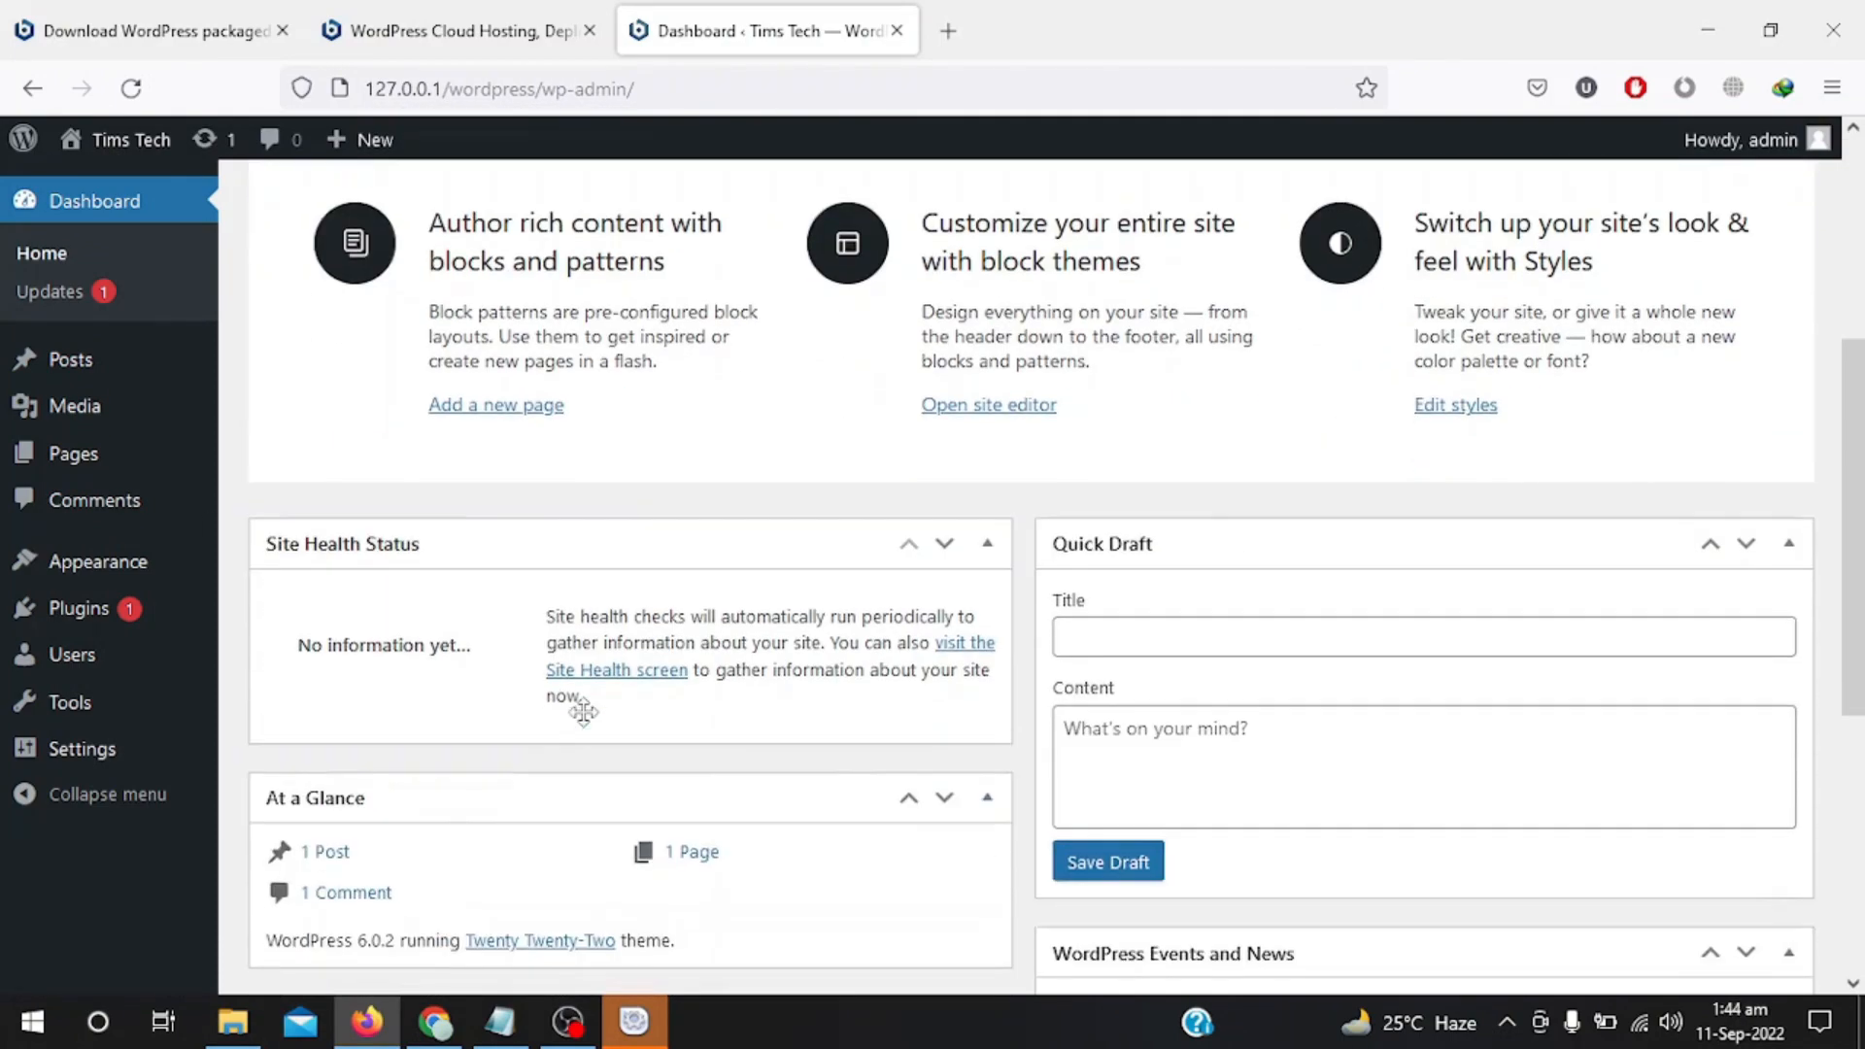
scroll(583, 712, "down", 5)
scroll(583, 712, "up", 9)
scroll(401, 332, "down", 8)
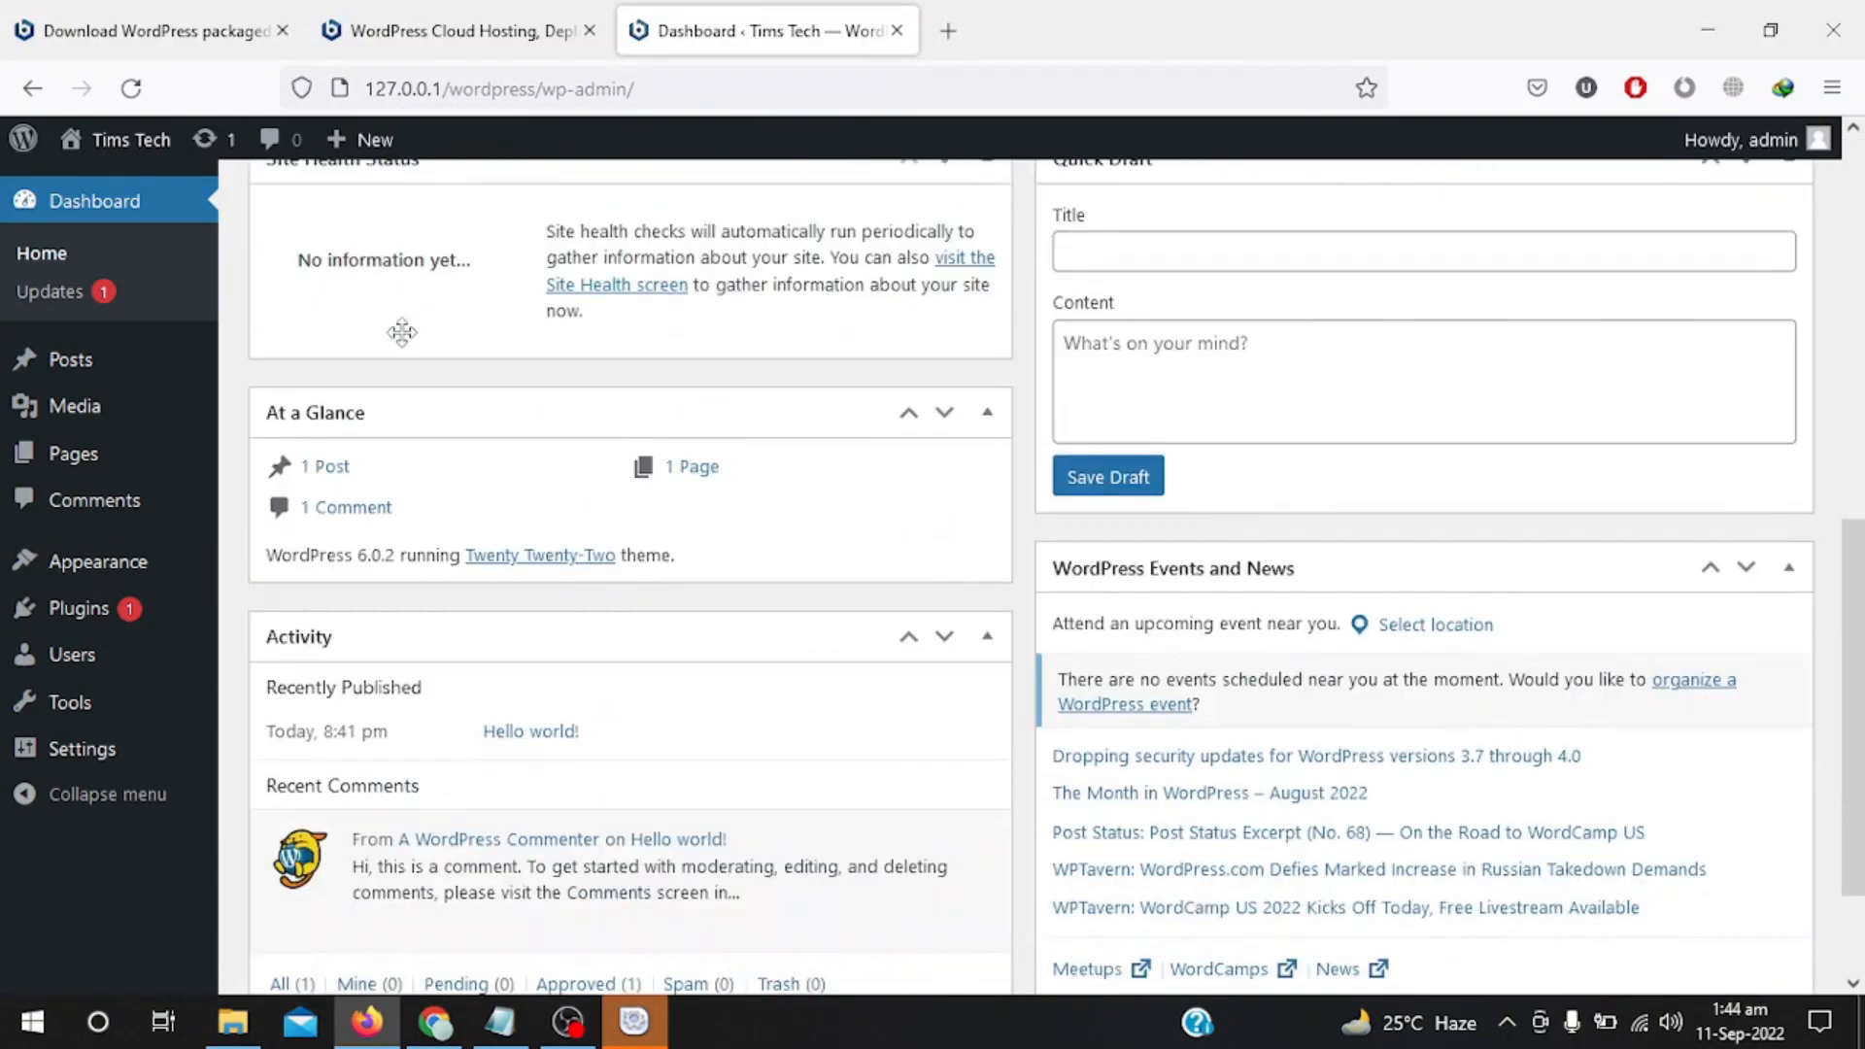
scroll(401, 332, "up", 8)
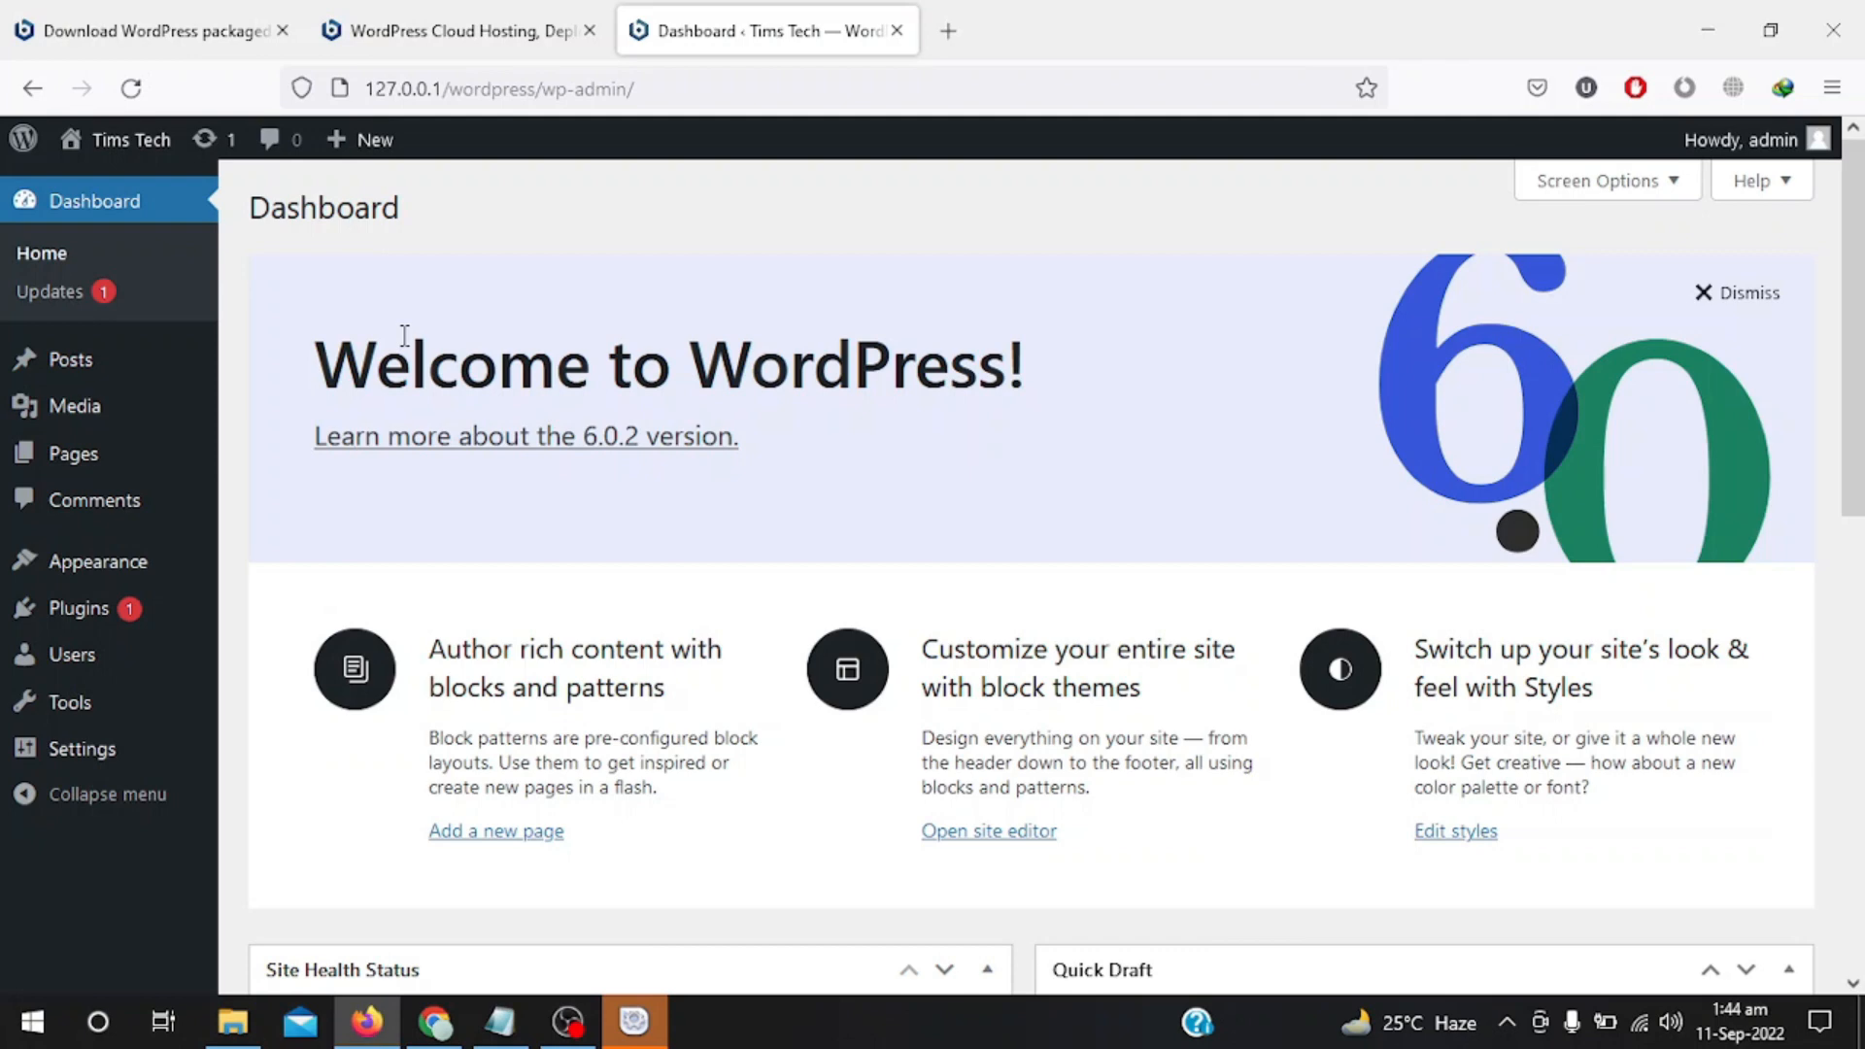
On the Updates page, select Jetpack and run Update Plugins to upgrade it to 11.3.1.
left_click(64, 307)
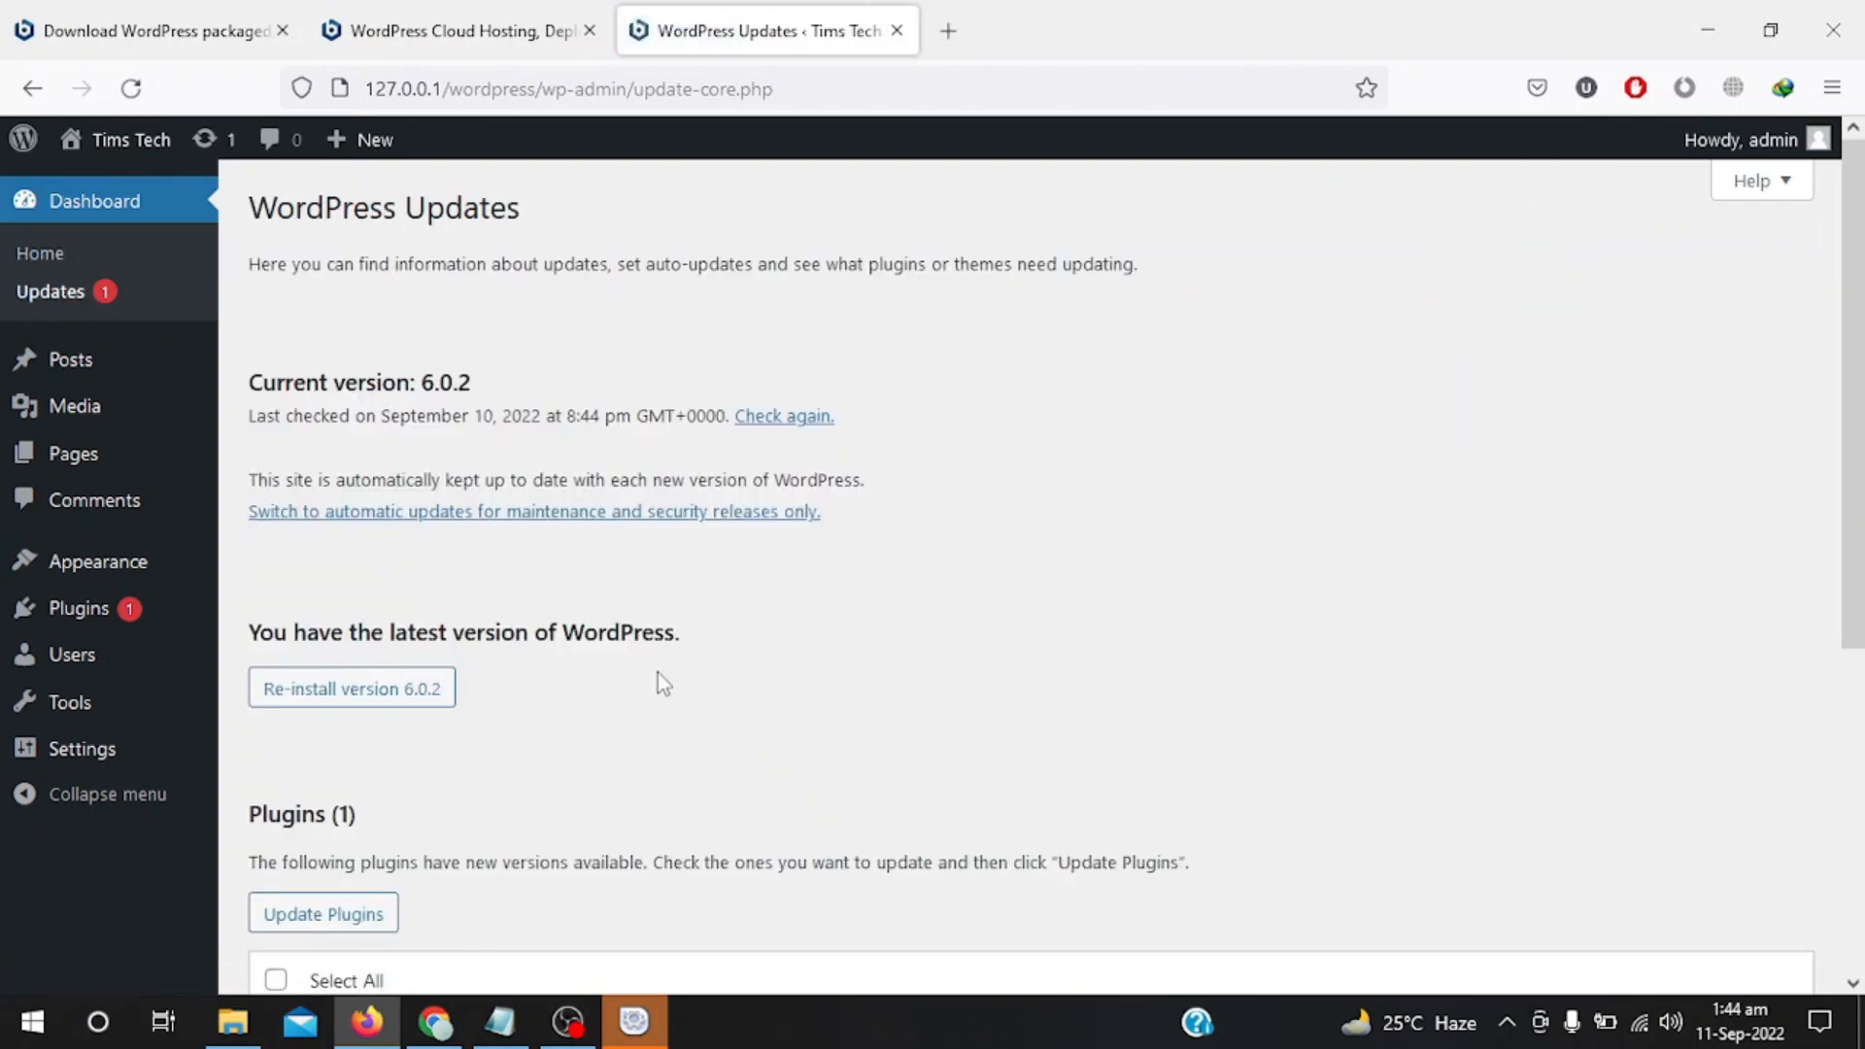
scroll(657, 672, "down", 3)
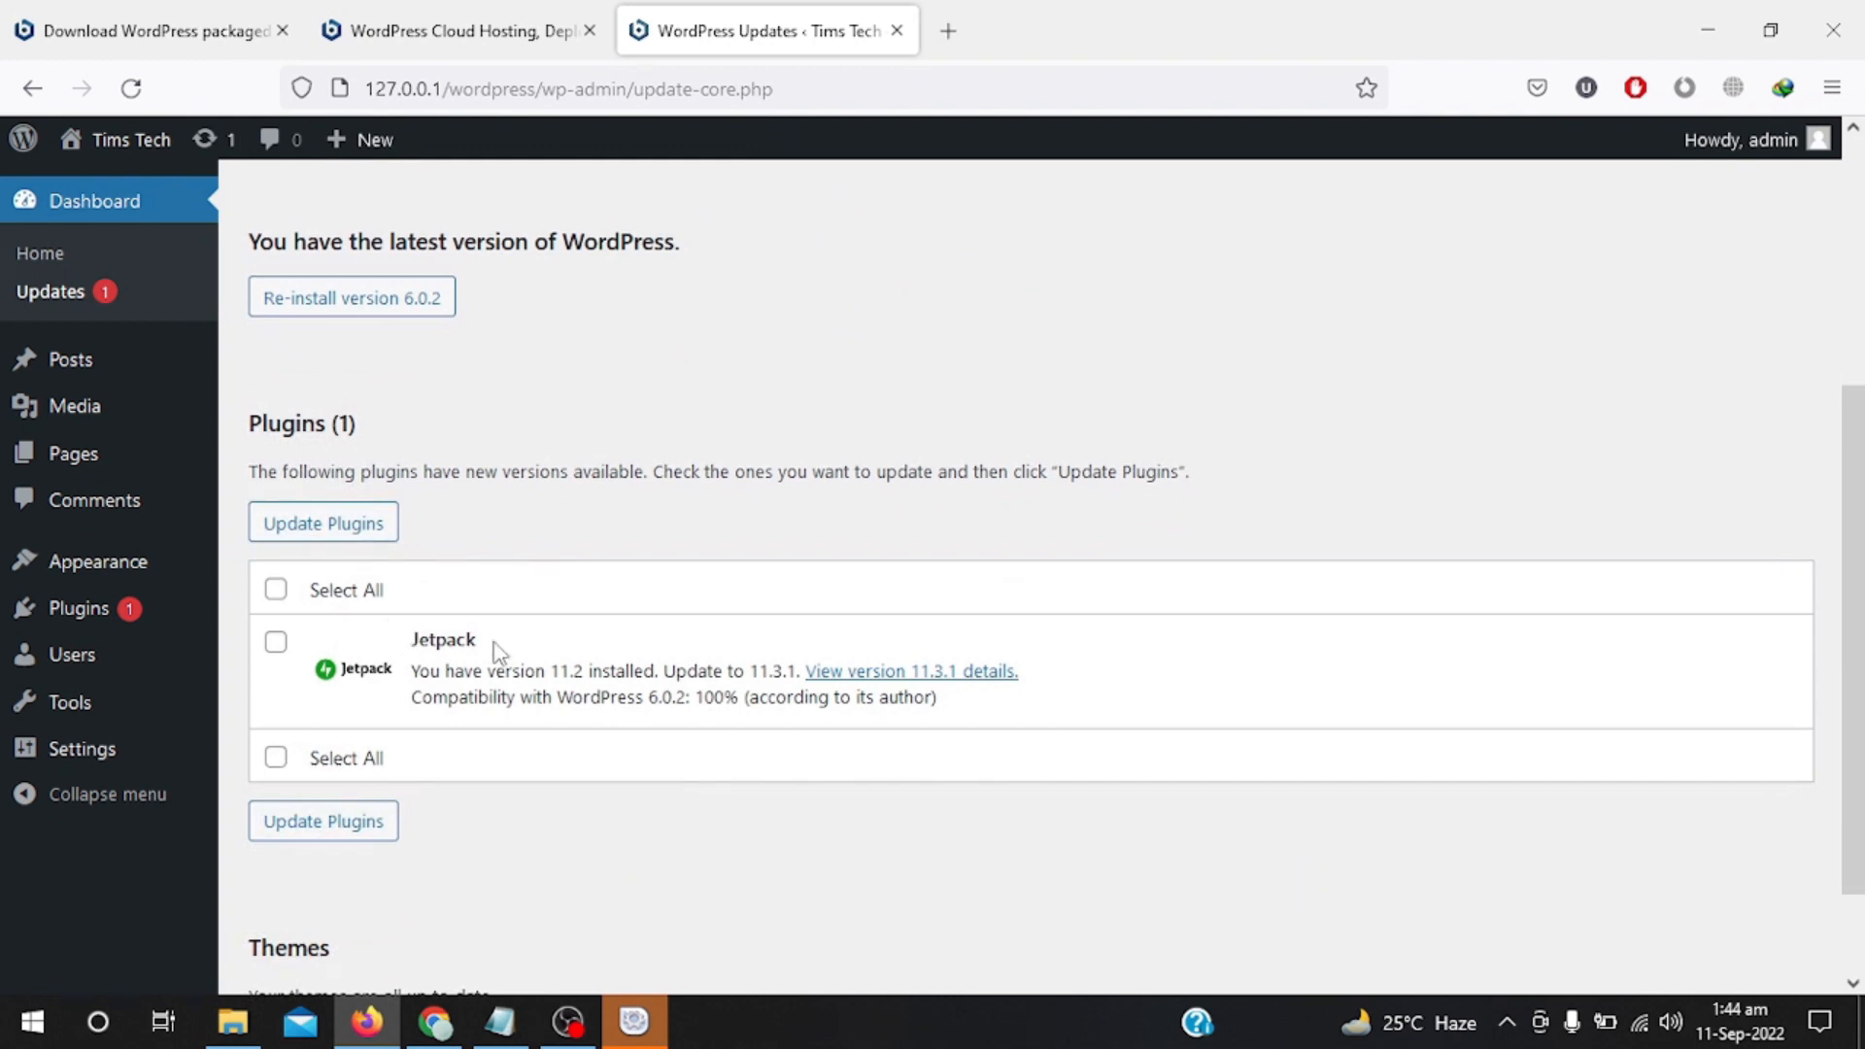
left_click(276, 642)
left_click(343, 841)
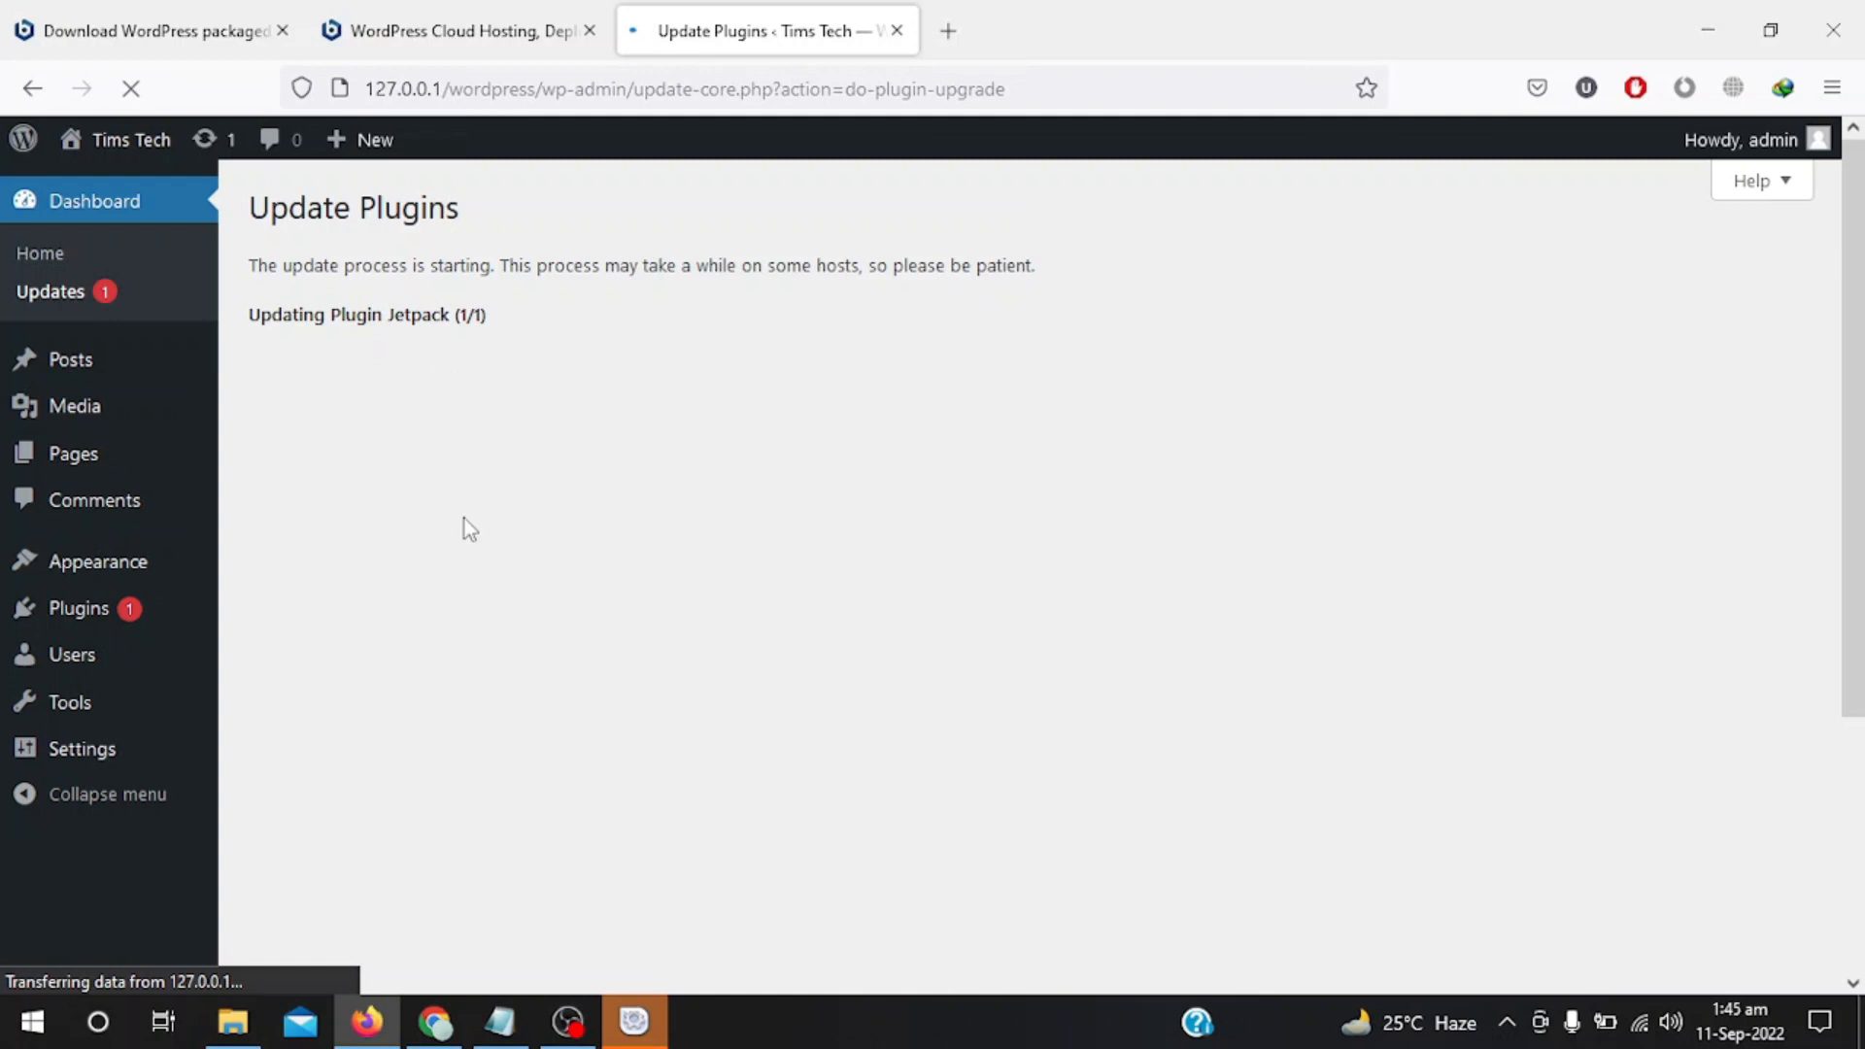
Bring up the Bitnami WordPress 6.0.2-0 manager window from the taskbar.
left_click(630, 1024)
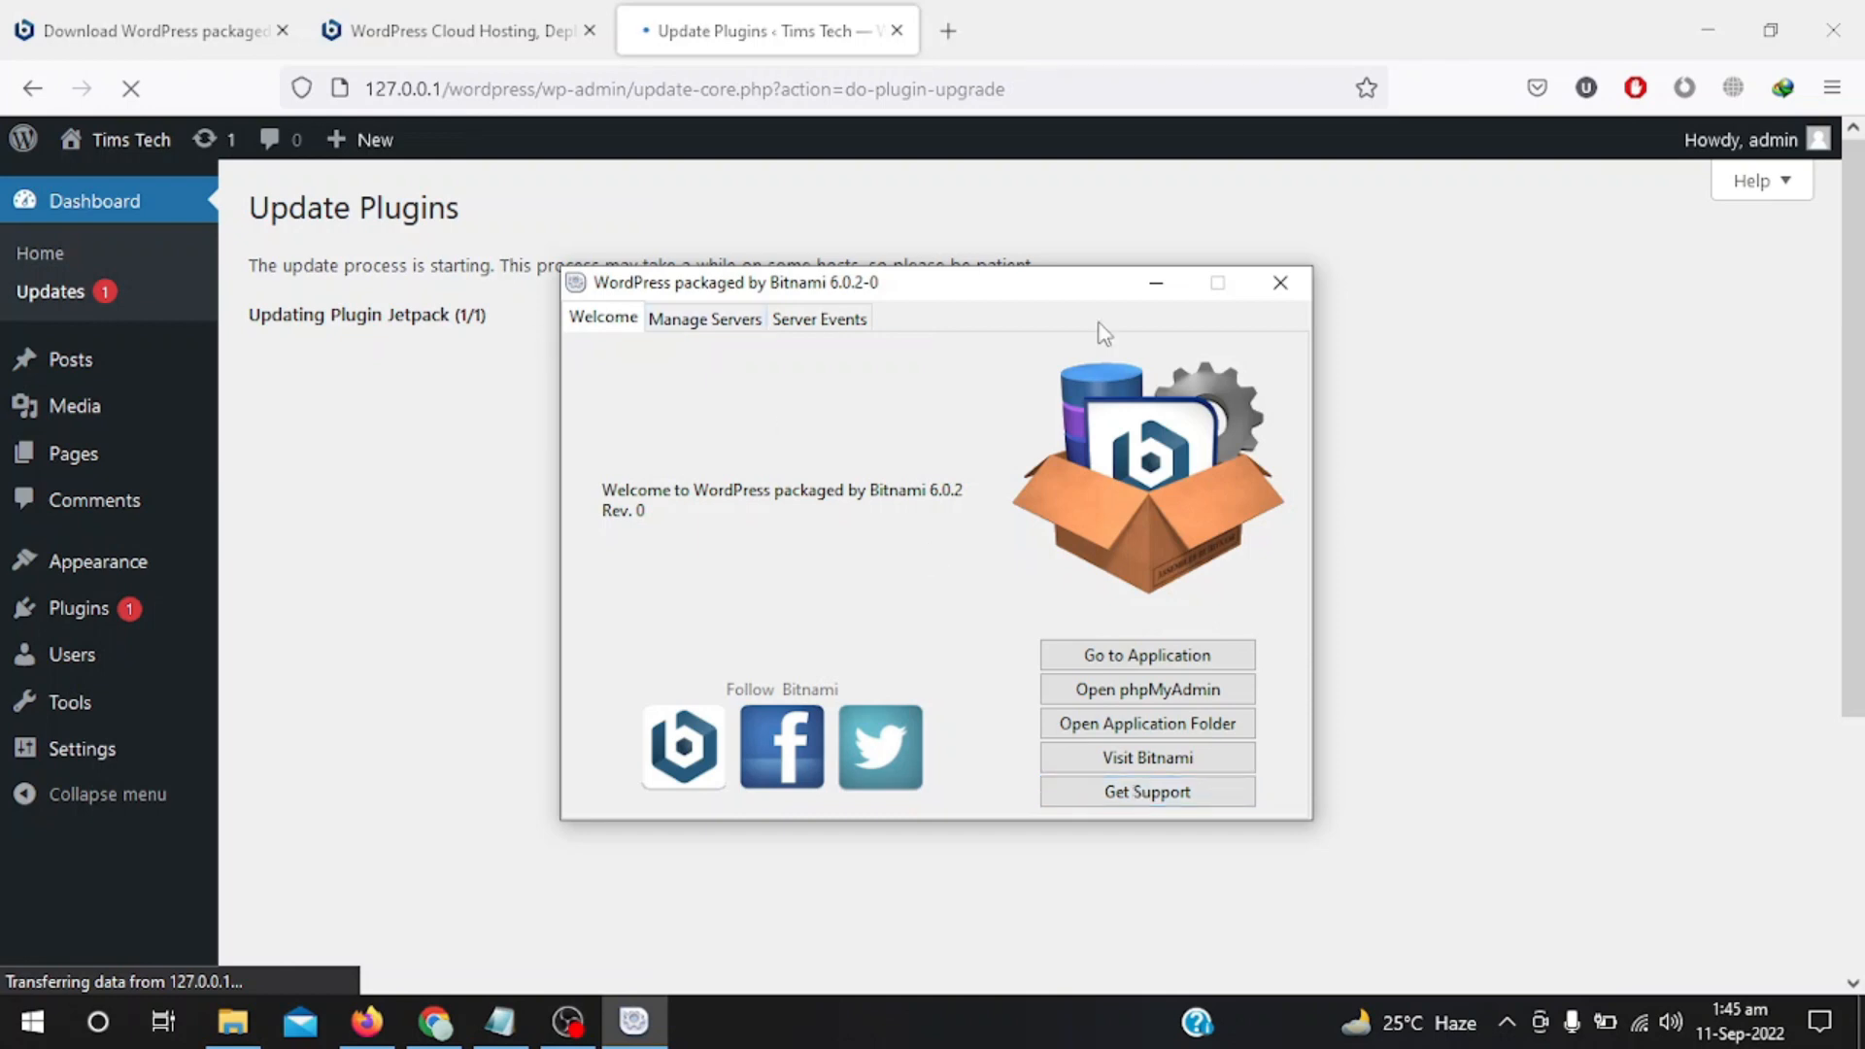
Close the WordPress packaged by Bitnami manager window.
left_click(1279, 284)
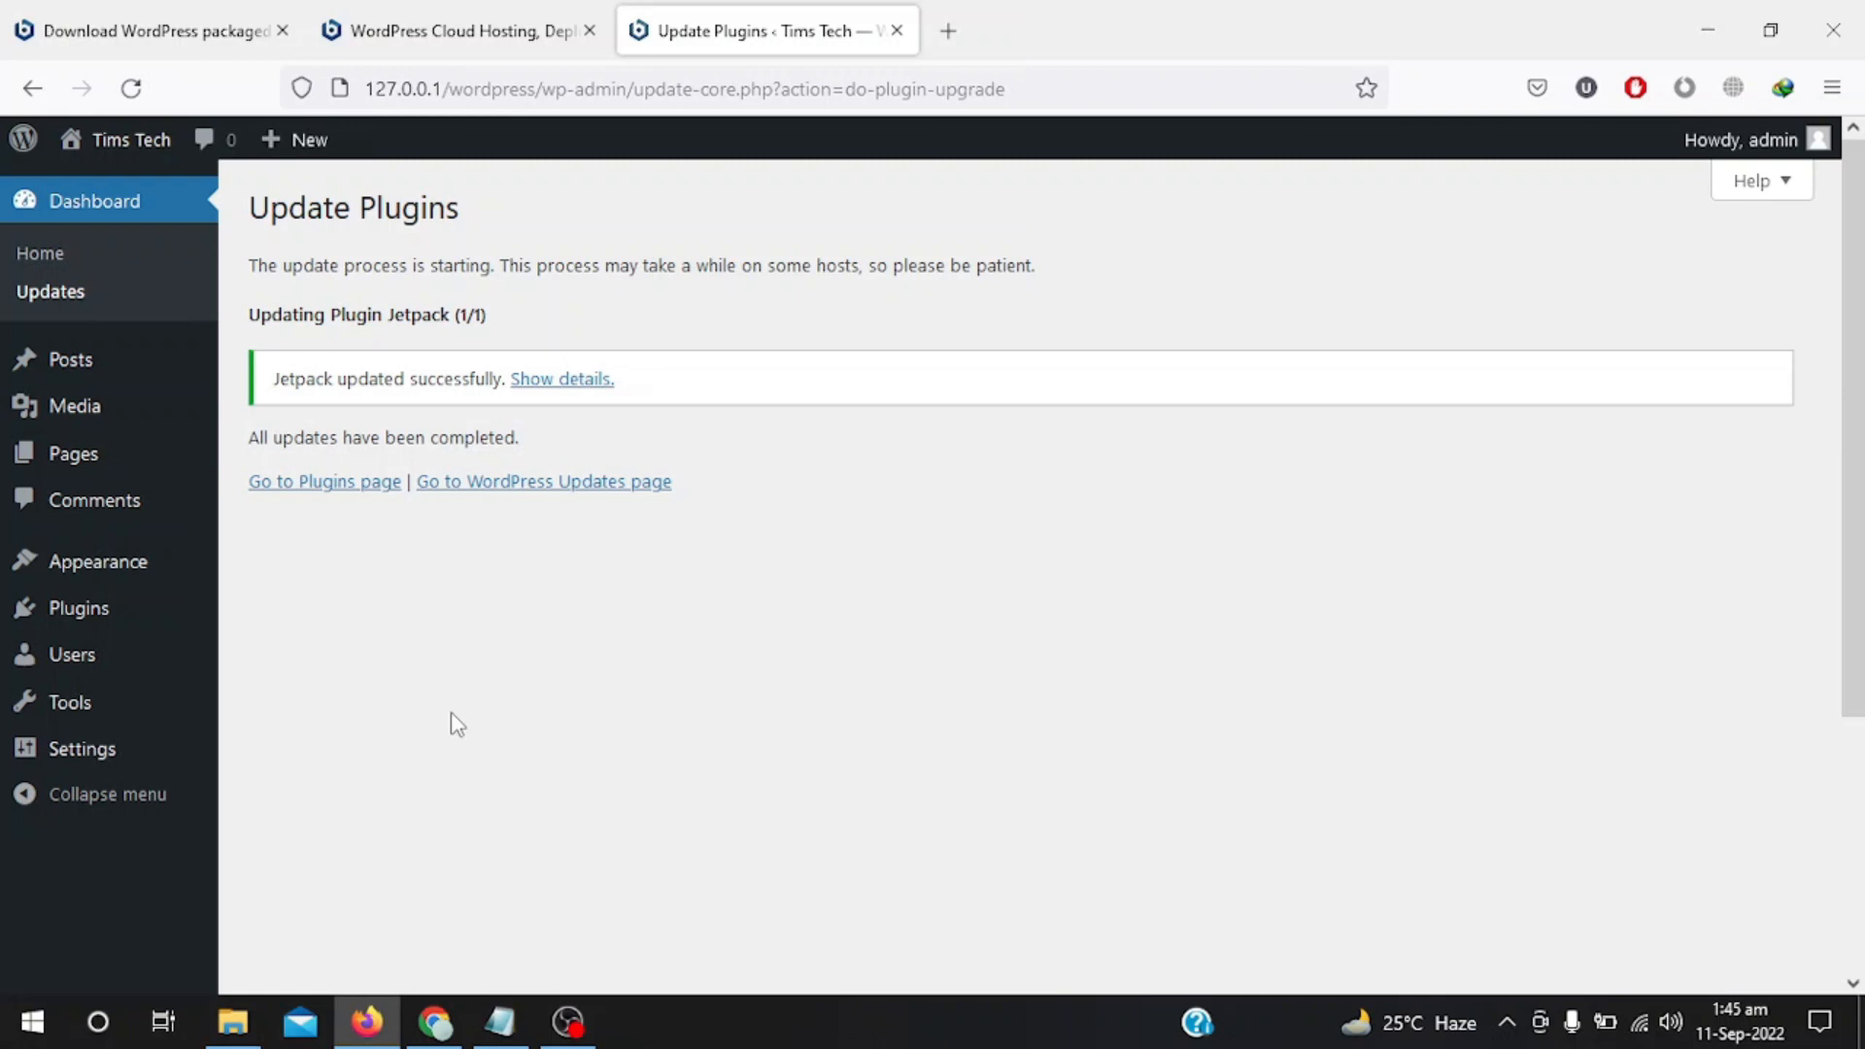
scroll(452, 721, "down", 2)
scroll(457, 723, "up", 2)
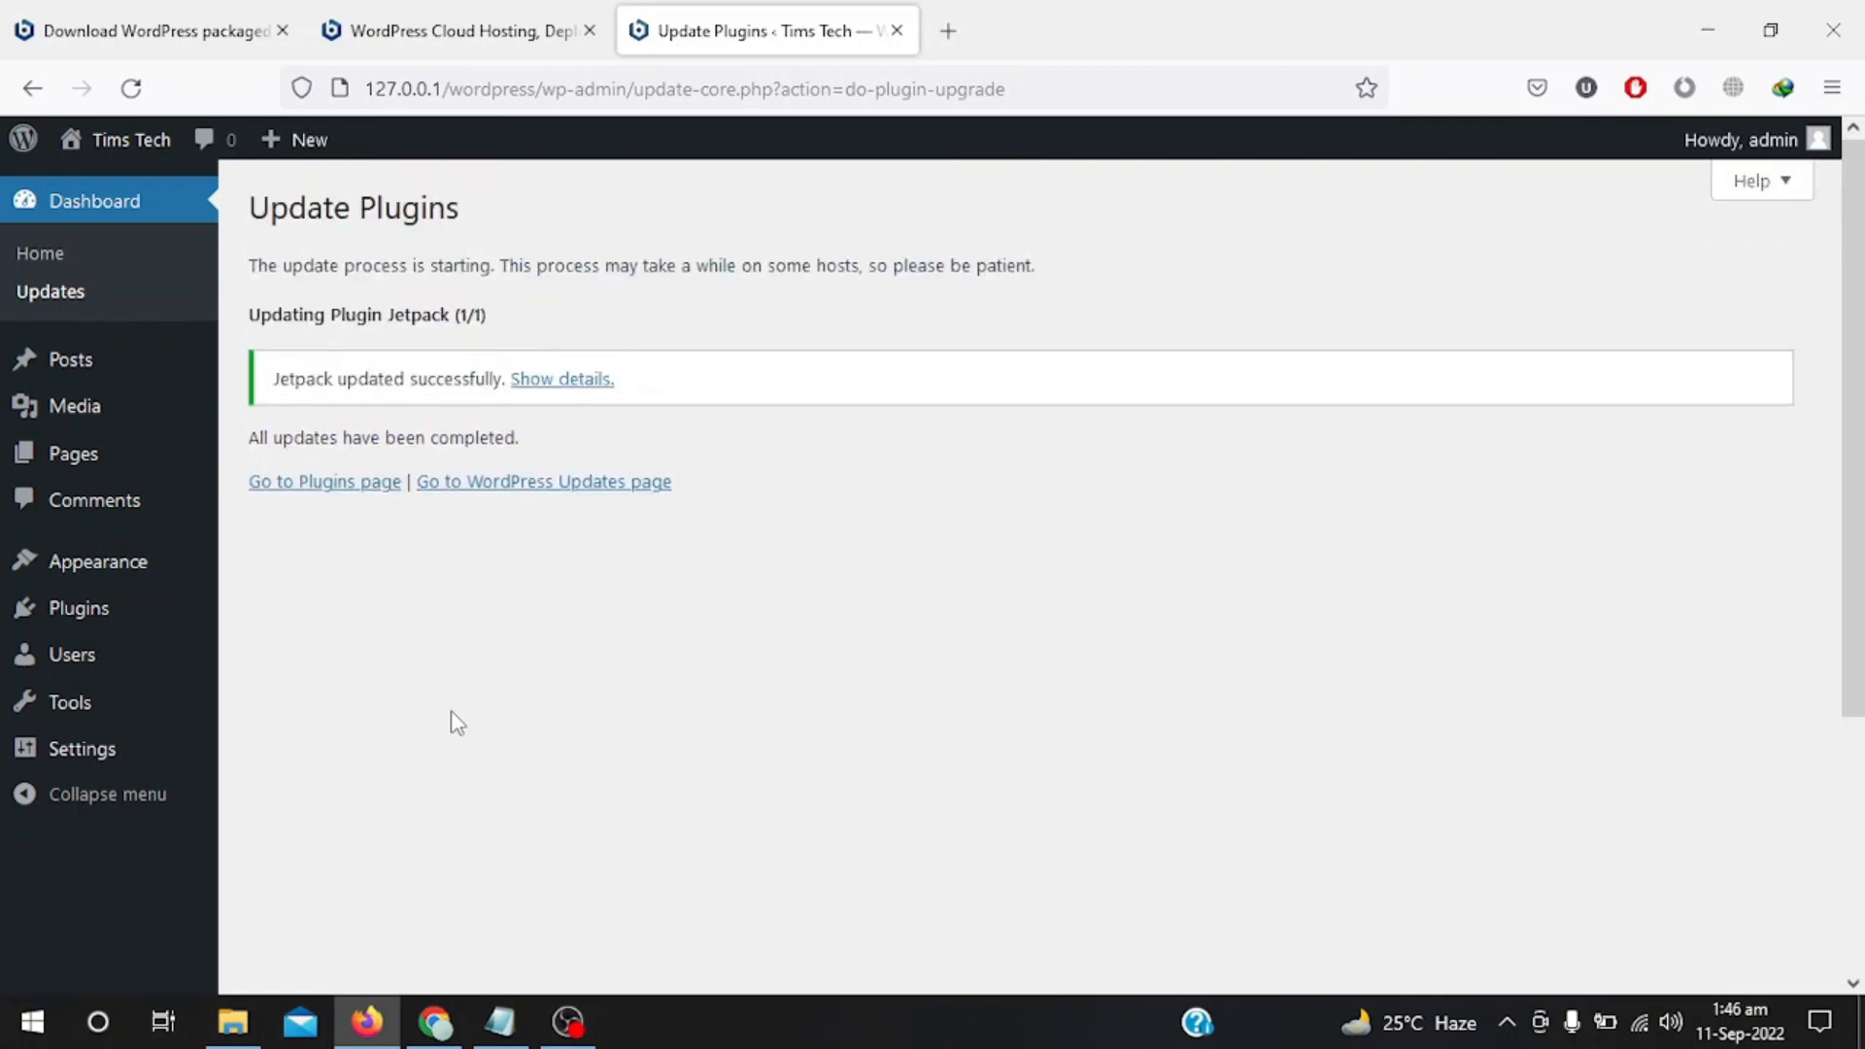